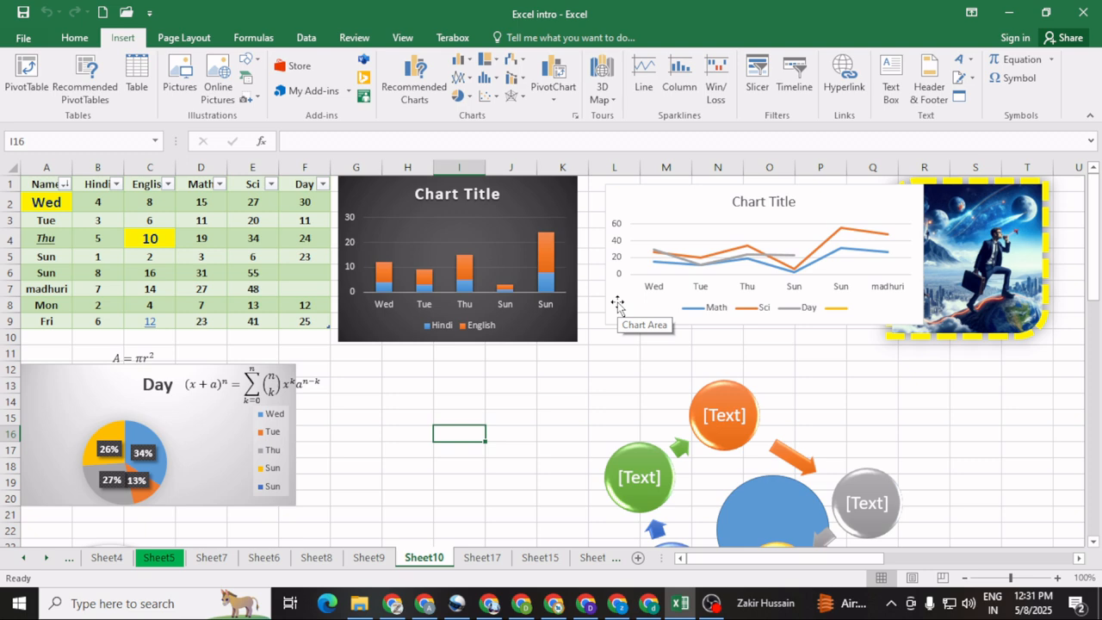
Step: Add a new blank worksheet after Sheet10 and zoom it to 150%
left_click(638, 558)
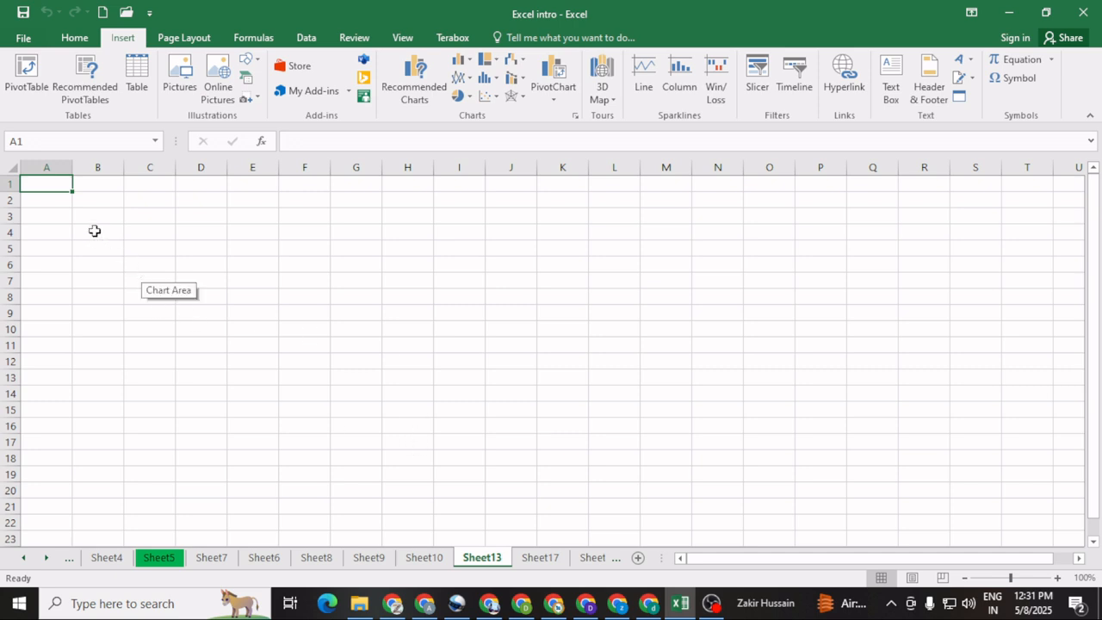
left_click(1057, 579)
left_click(1057, 579)
left_click(1057, 579)
left_click(1057, 579)
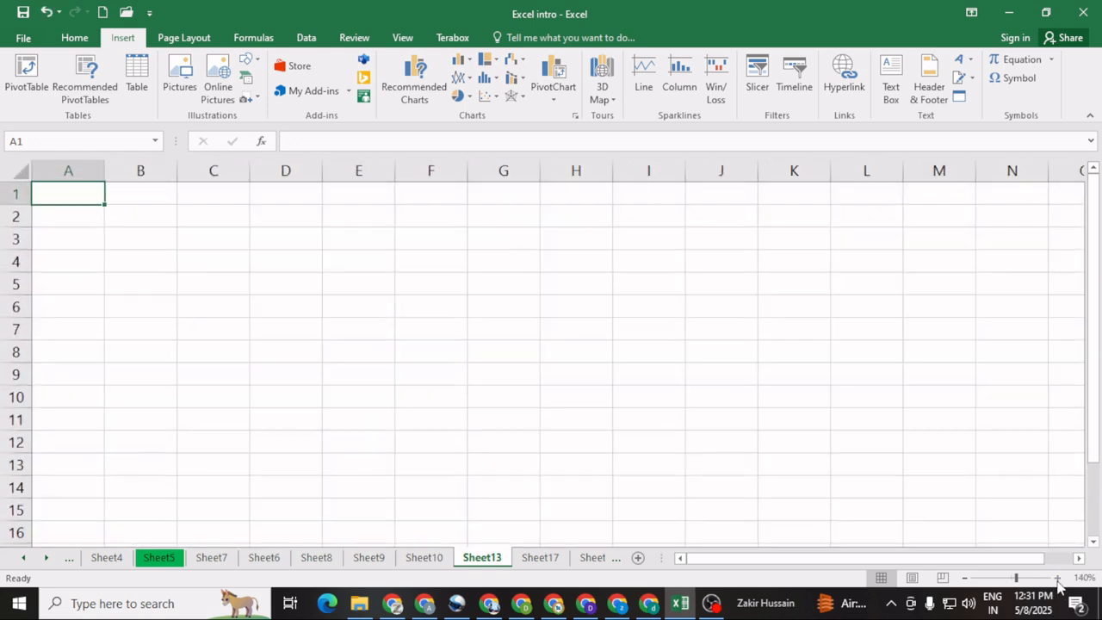
left_click(1058, 578)
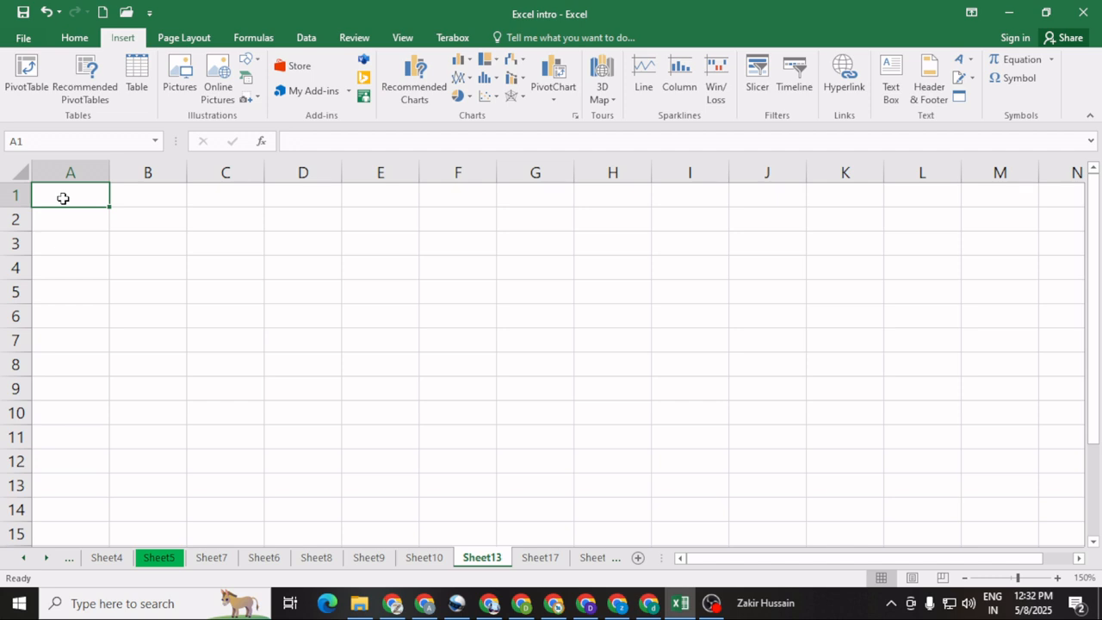
Step: Enter the column headers "Employee name" in A1 and "Designation" in B1
type("E")
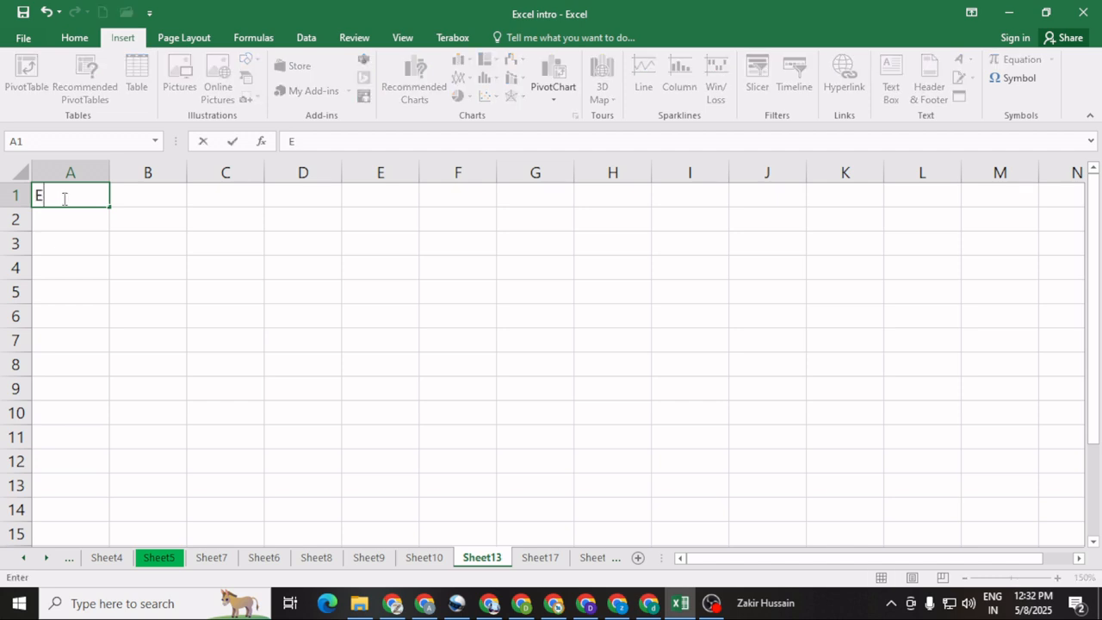
type("mployee name")
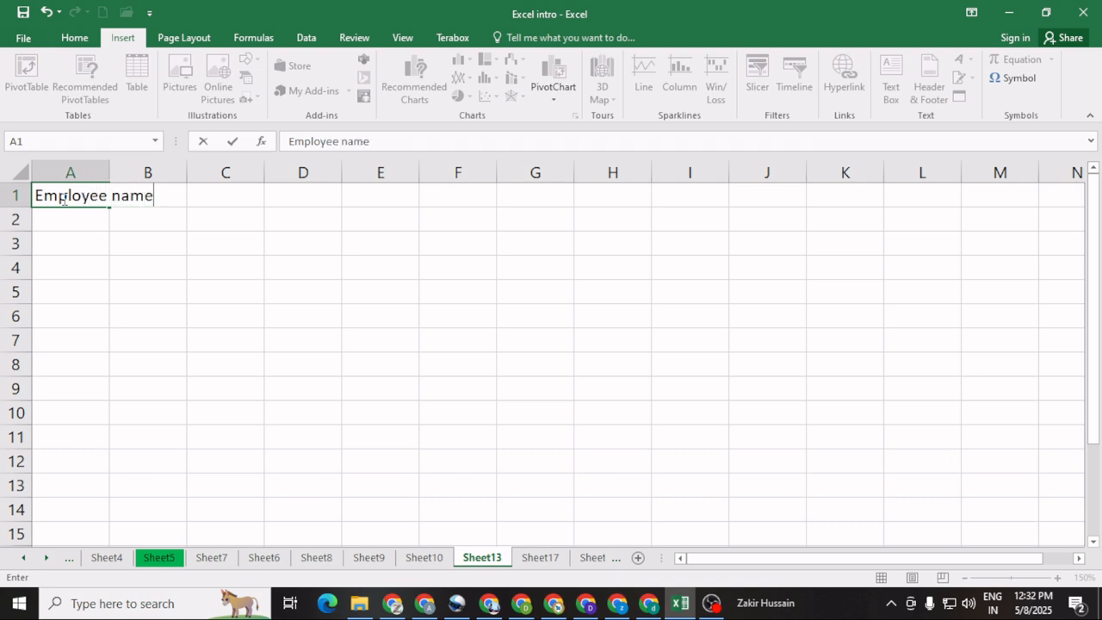
left_click(184, 224)
left_click(153, 195)
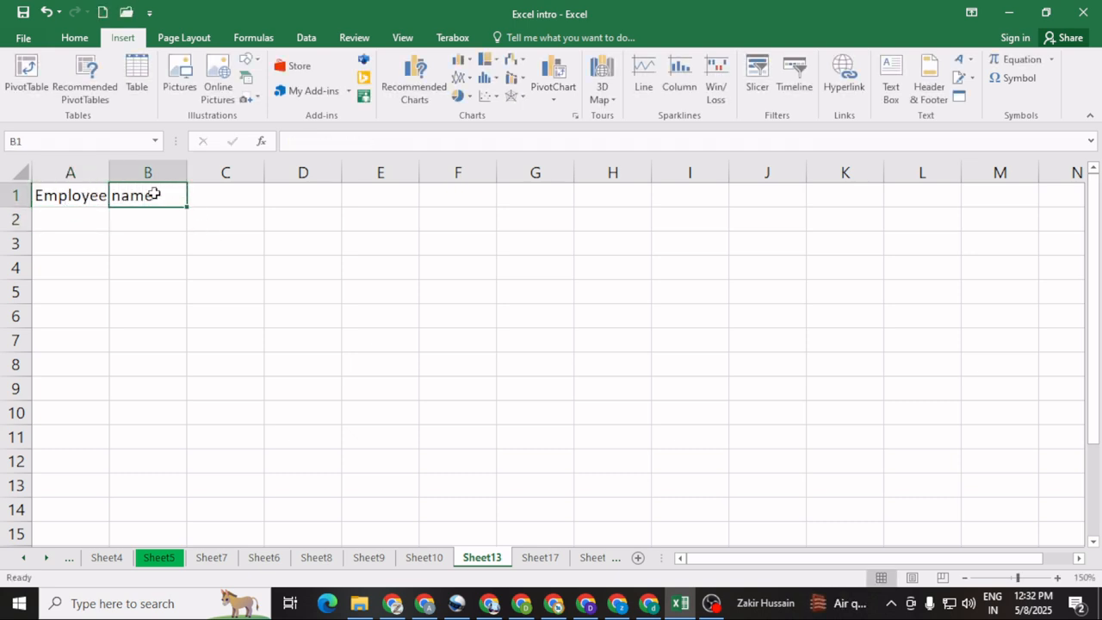
type("Desi")
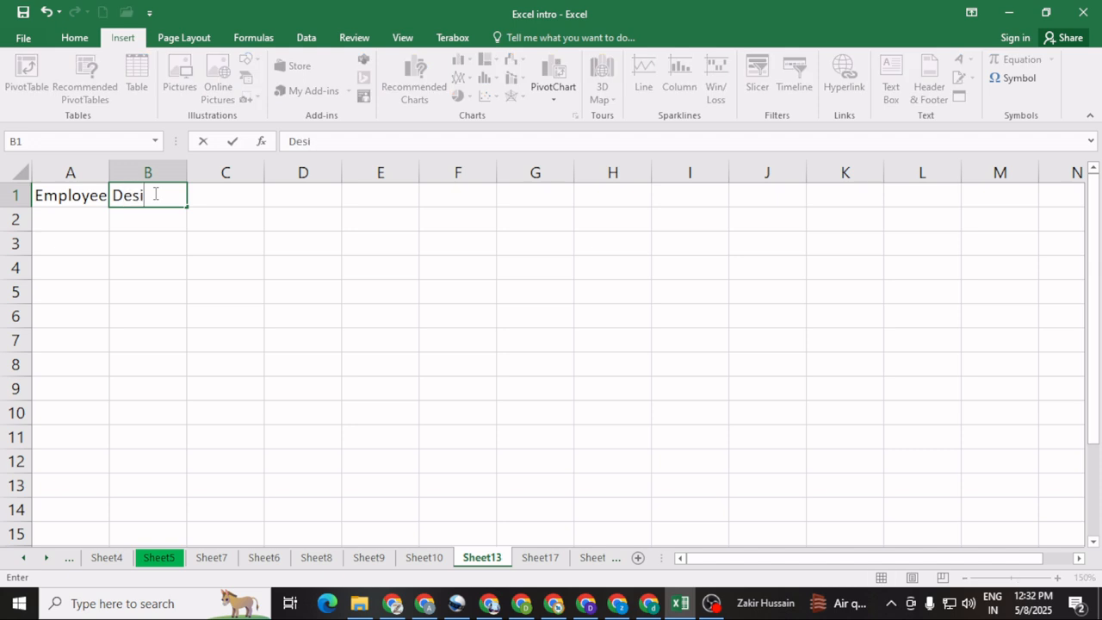
type("gnation")
left_click(224, 219)
Step: Enter the column headers "EMP Code" in C1 and "Basic Salary" in D1
left_click(222, 189)
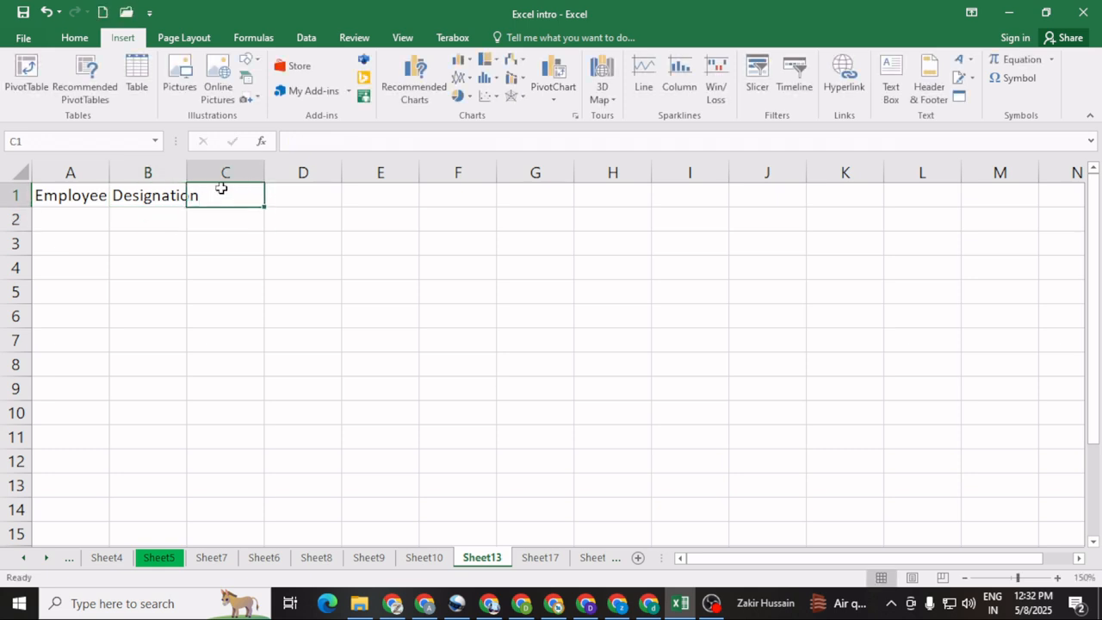
type("EMP Cod")
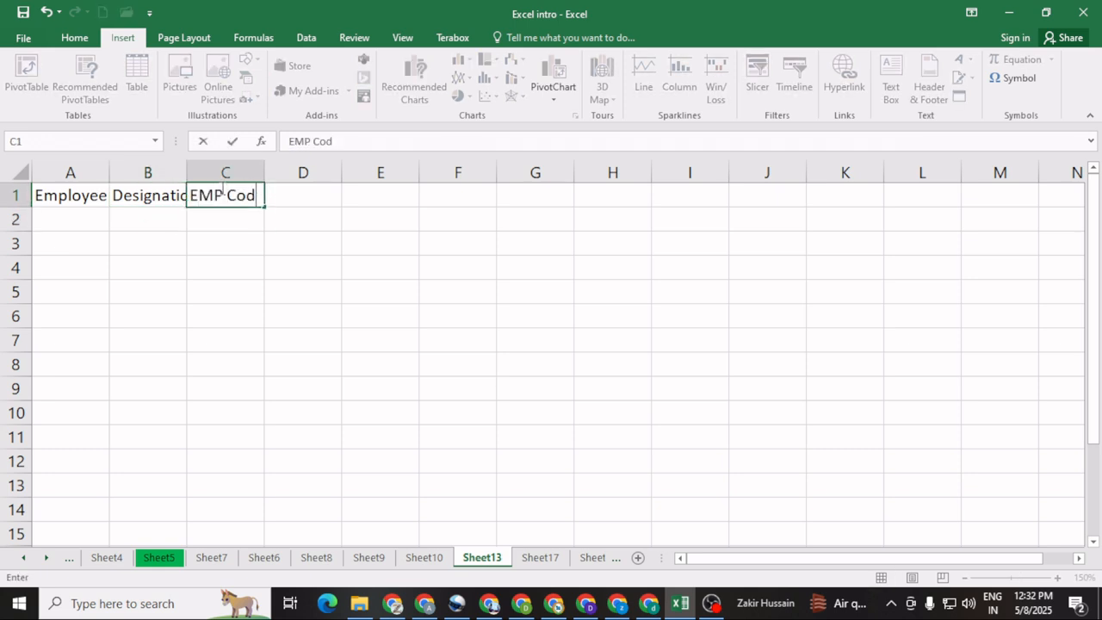
type("e")
left_click(249, 285)
left_click(296, 188)
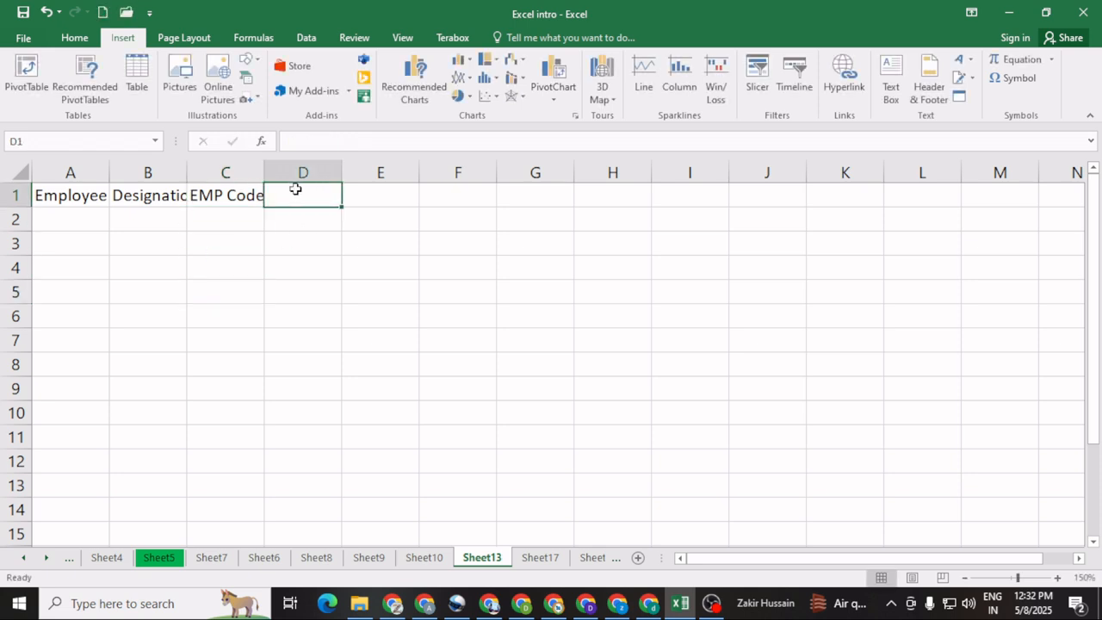
type("Basic")
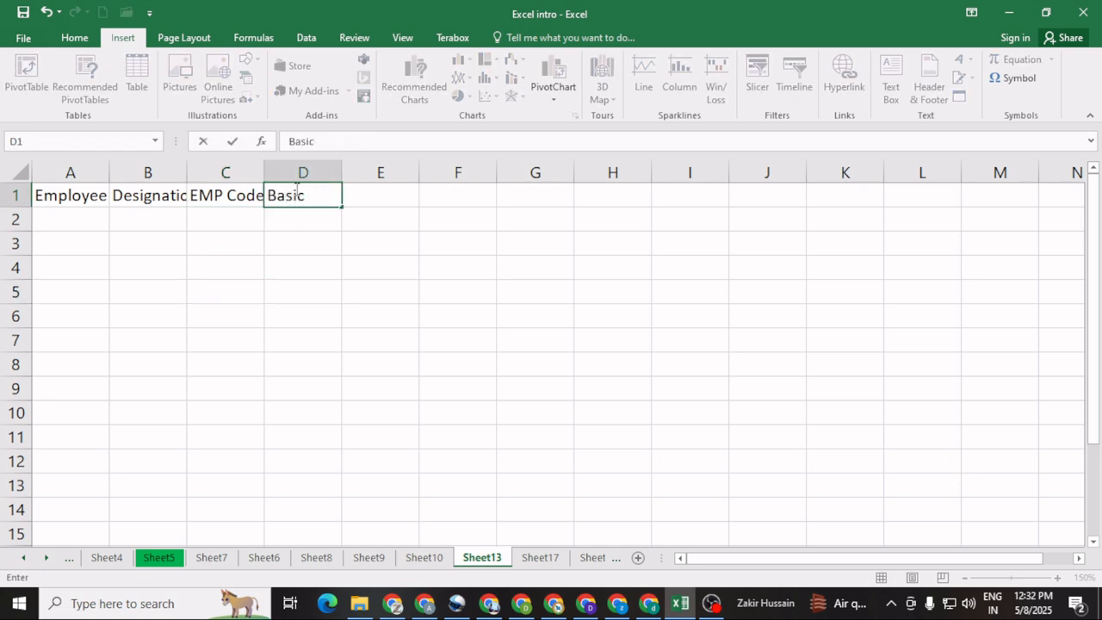
type(" Salry")
key("BackSpace")
key("BackSpace")
type("ary")
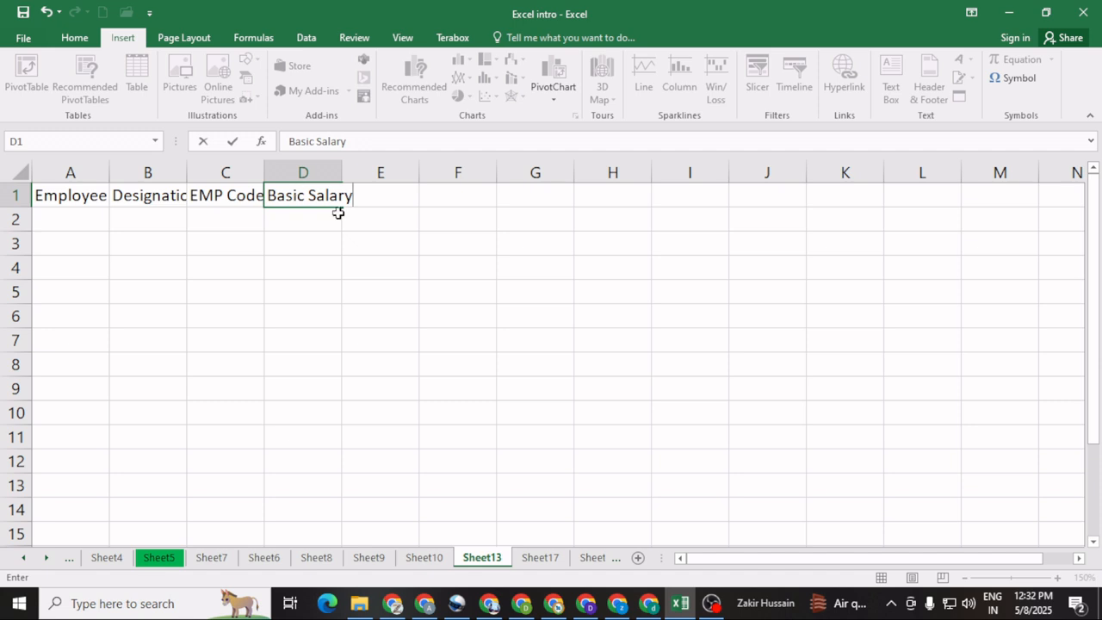
left_click(366, 239)
left_click(362, 197)
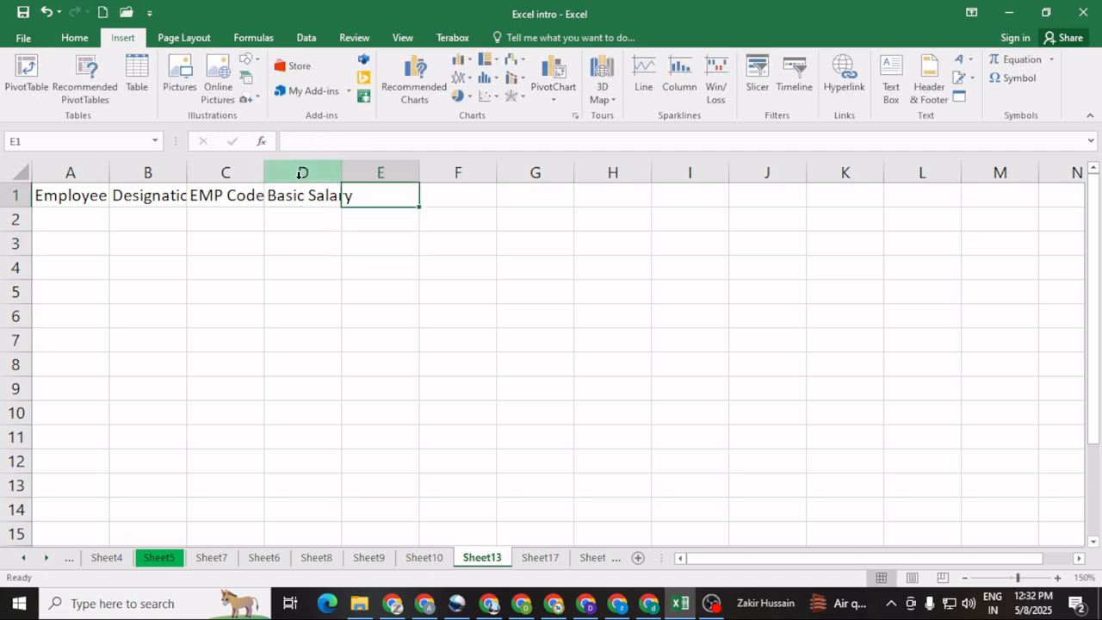
Step: Widen columns A through E to make more room for their headers
left_click_drag(111, 168, 115, 169)
left_click_drag(195, 169, 209, 170)
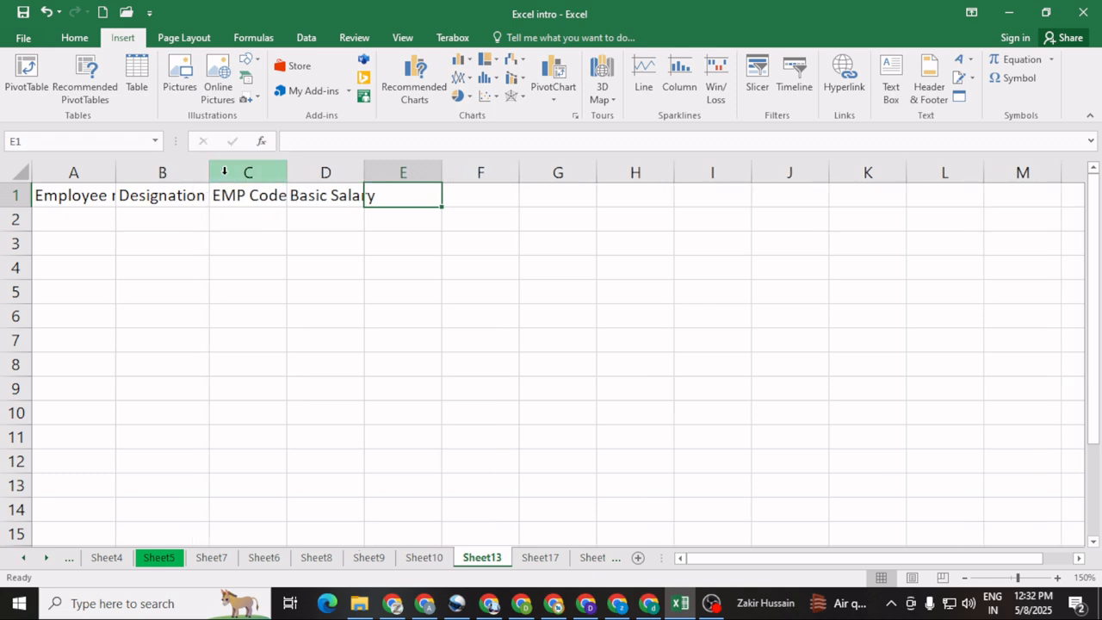
left_click_drag(287, 170, 303, 169)
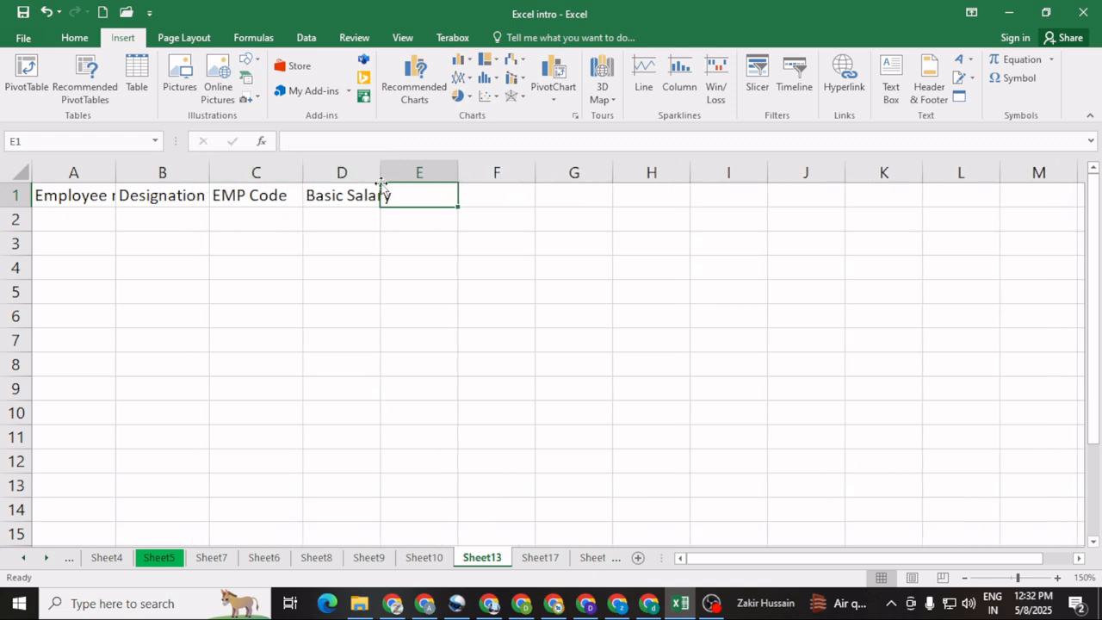
mouse_move(381, 183)
left_mouse_down()
mouse_move(380, 172)
mouse_move(399, 171)
left_mouse_up()
left_click_drag(476, 168, 501, 169)
Step: Enter the allowance headers "DA 5%" in E1 and "TA 4%" in F1, with spaces before each percentage
left_click(431, 221)
left_click(432, 200)
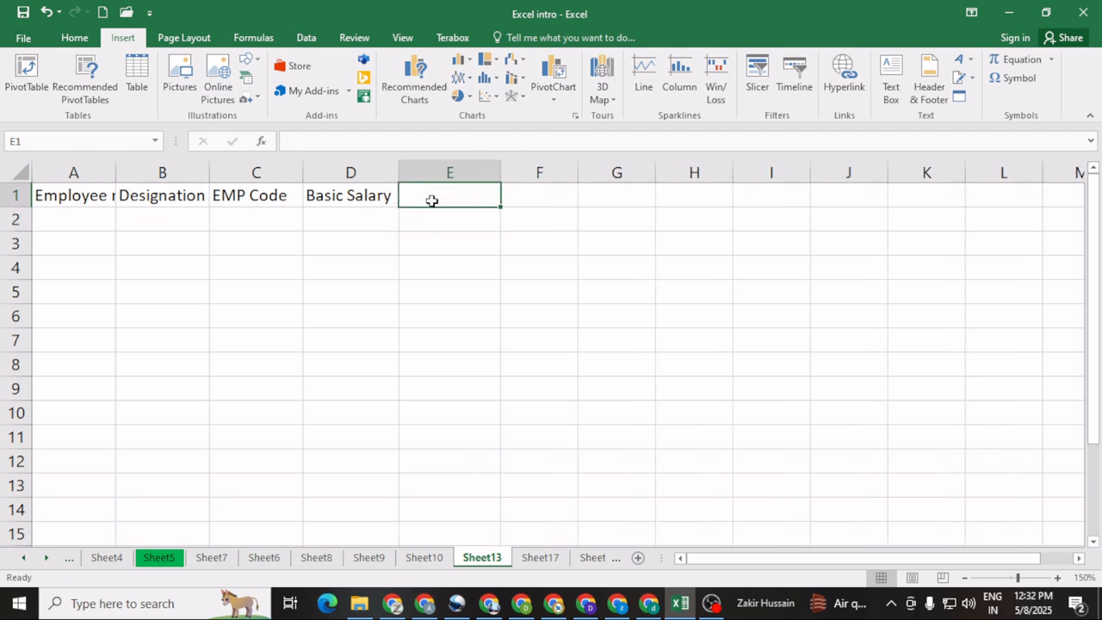
left_click(423, 227)
left_click(419, 197)
type("DA")
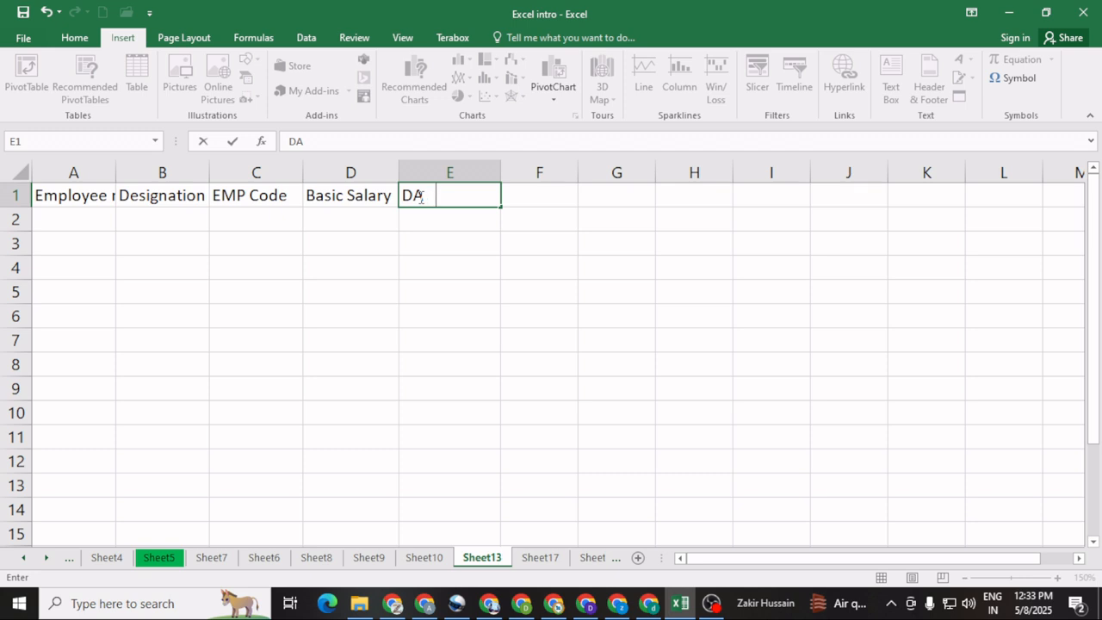
type("    5%")
left_click(538, 197)
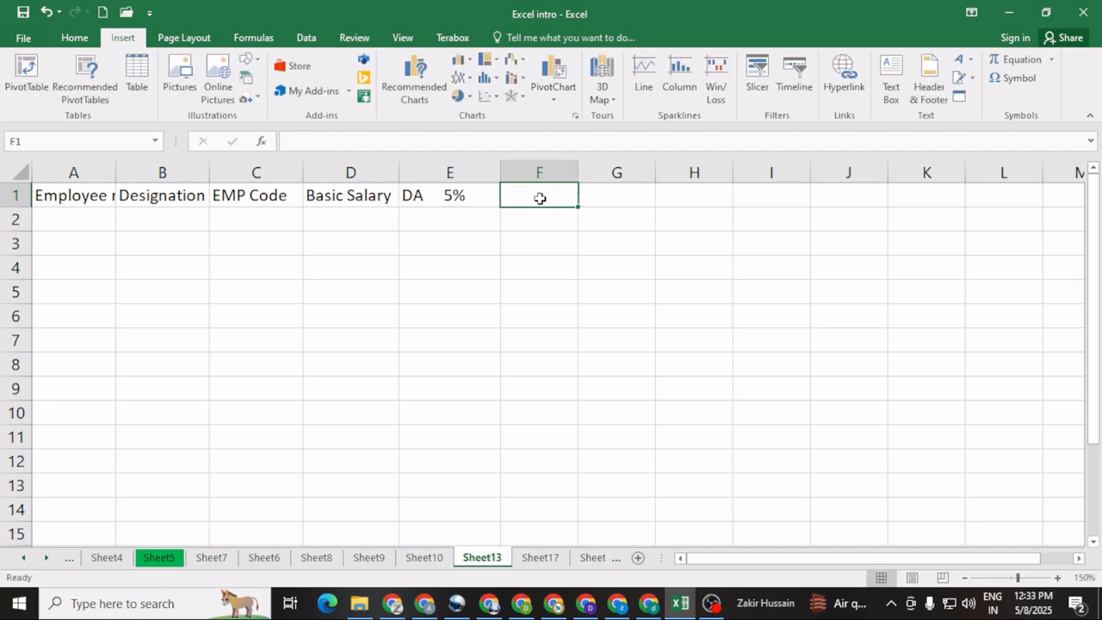
type("TA ")
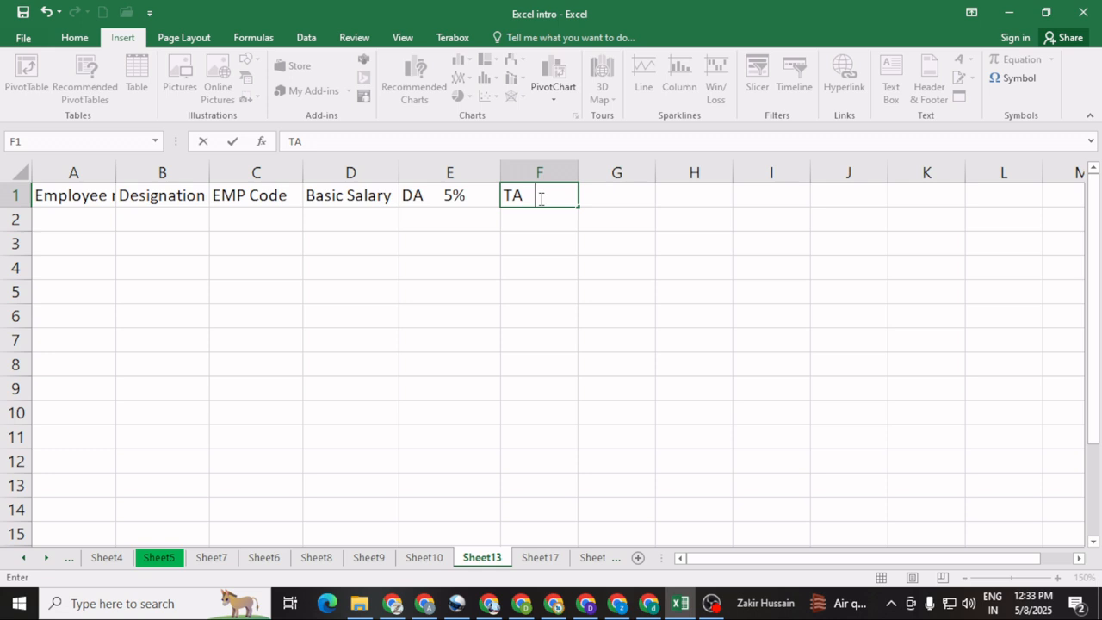
type("    4%")
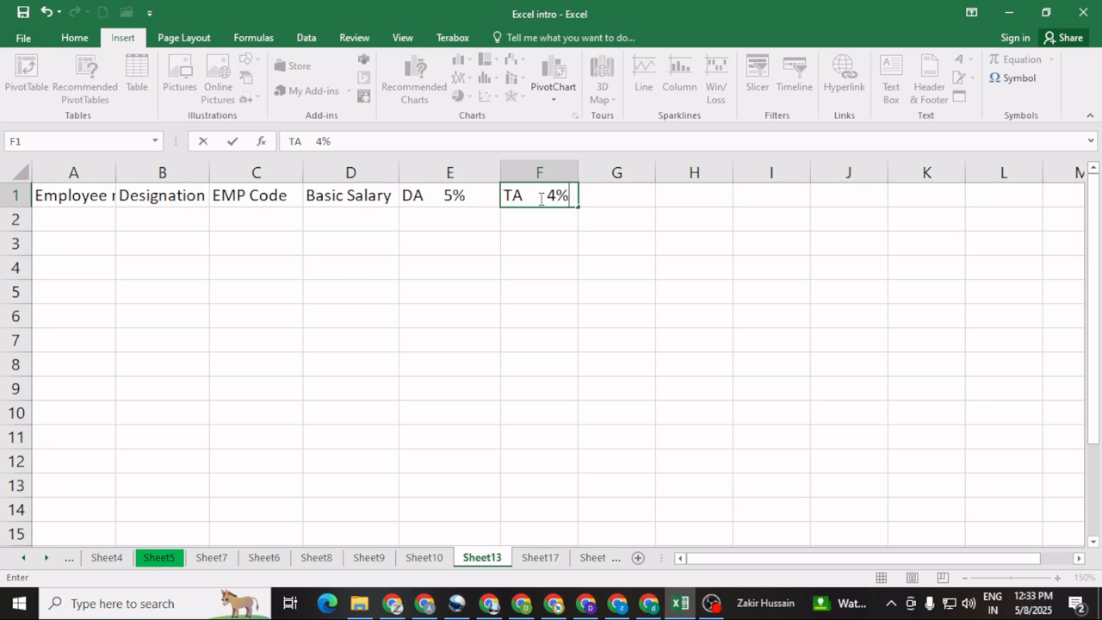
Step: Enter the deduction headers "PF 12.5%" in G1 and "ESI 1.25%" in H1, and widen column H to fit
left_click(606, 197)
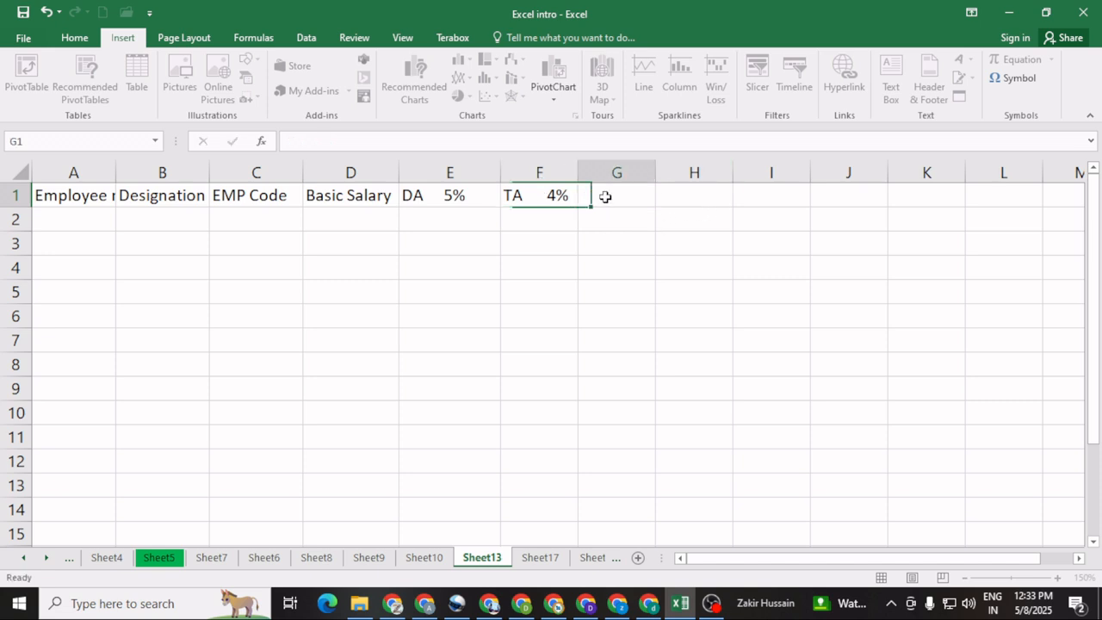
type("PF")
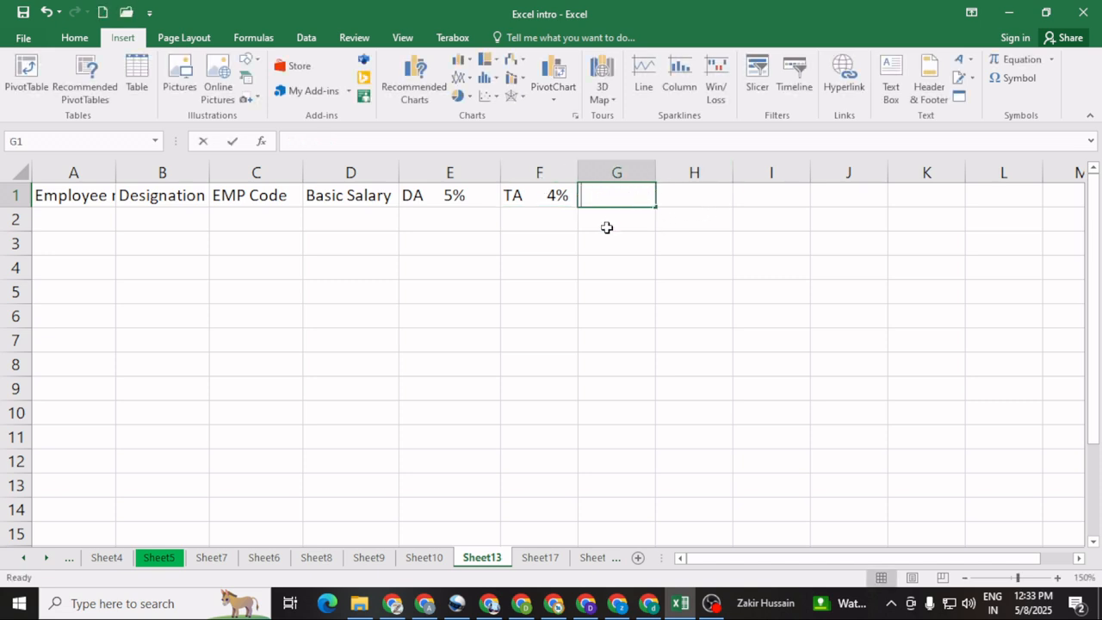
type("  12")
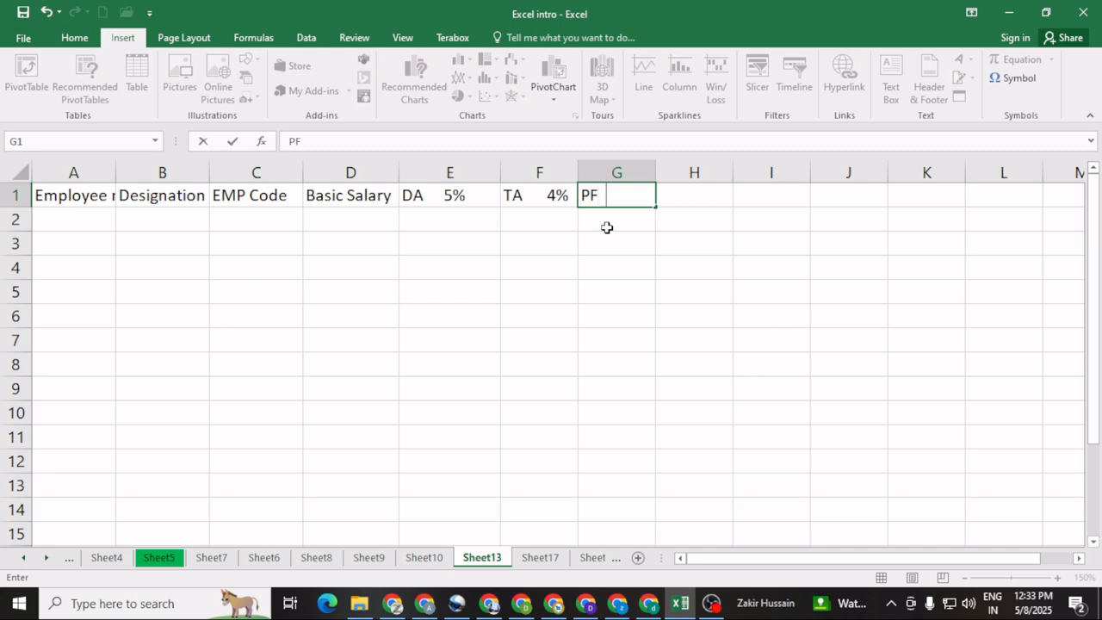
type(".5%")
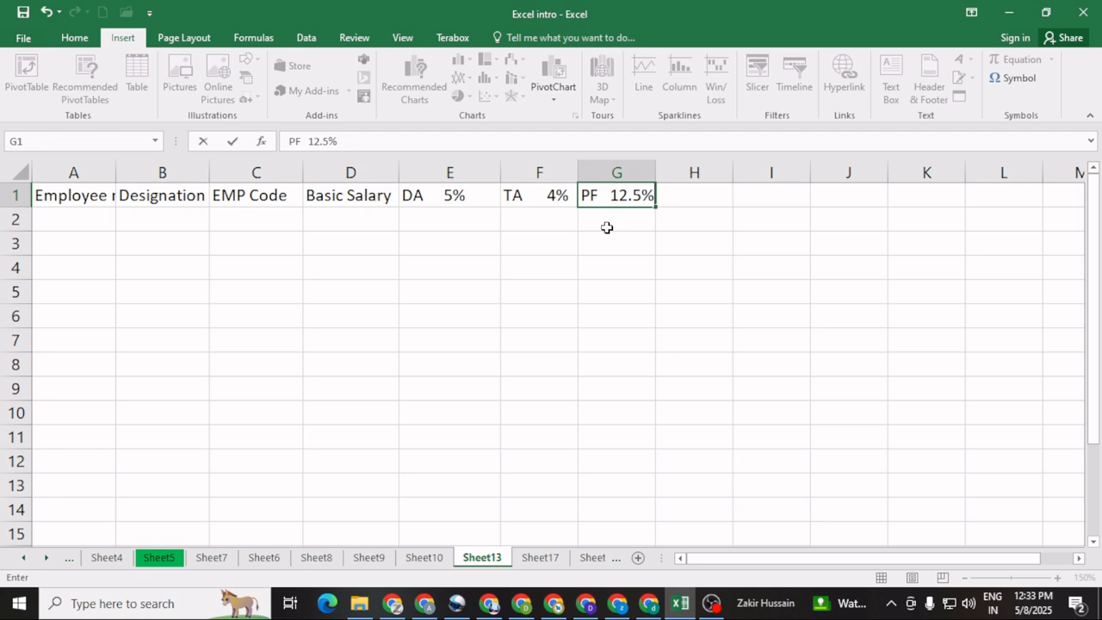
left_click(697, 198)
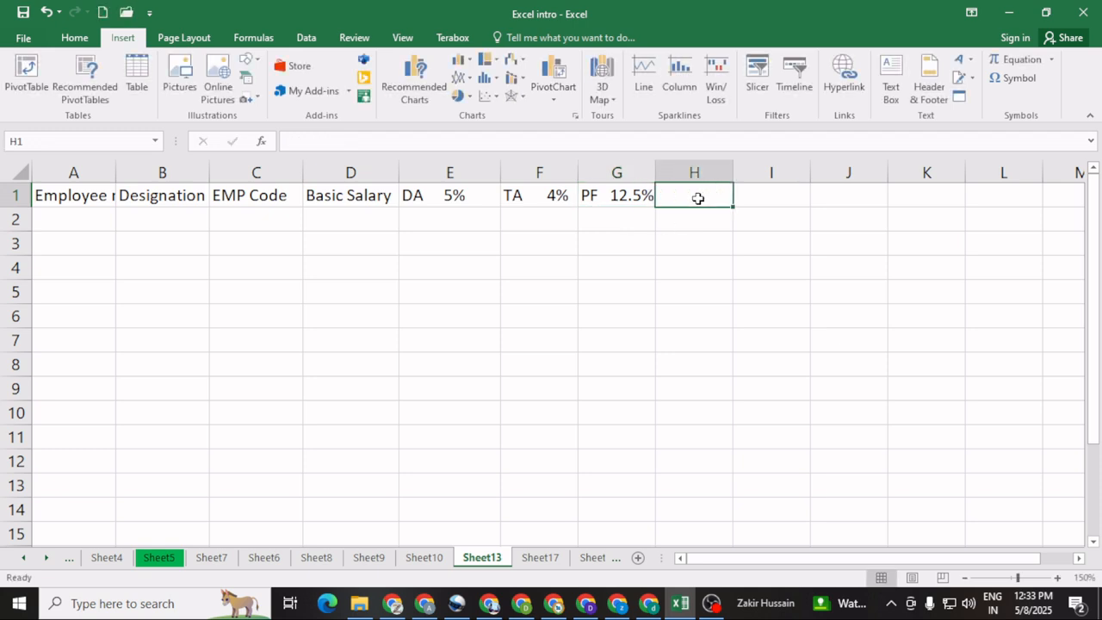
type("ESI ")
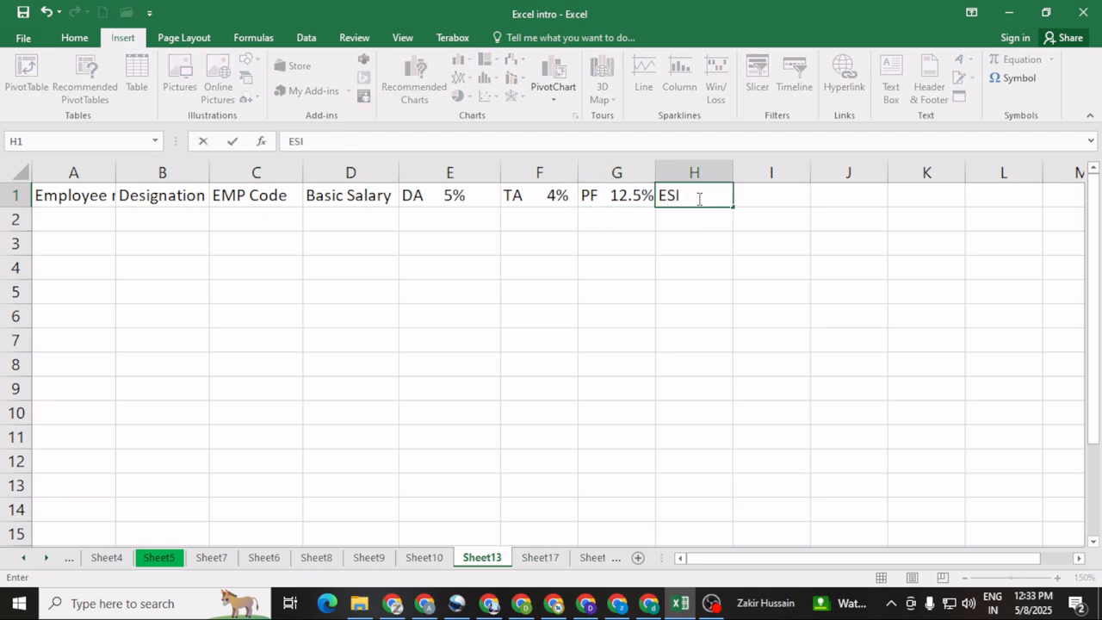
type(" 1.25%")
left_click(754, 338)
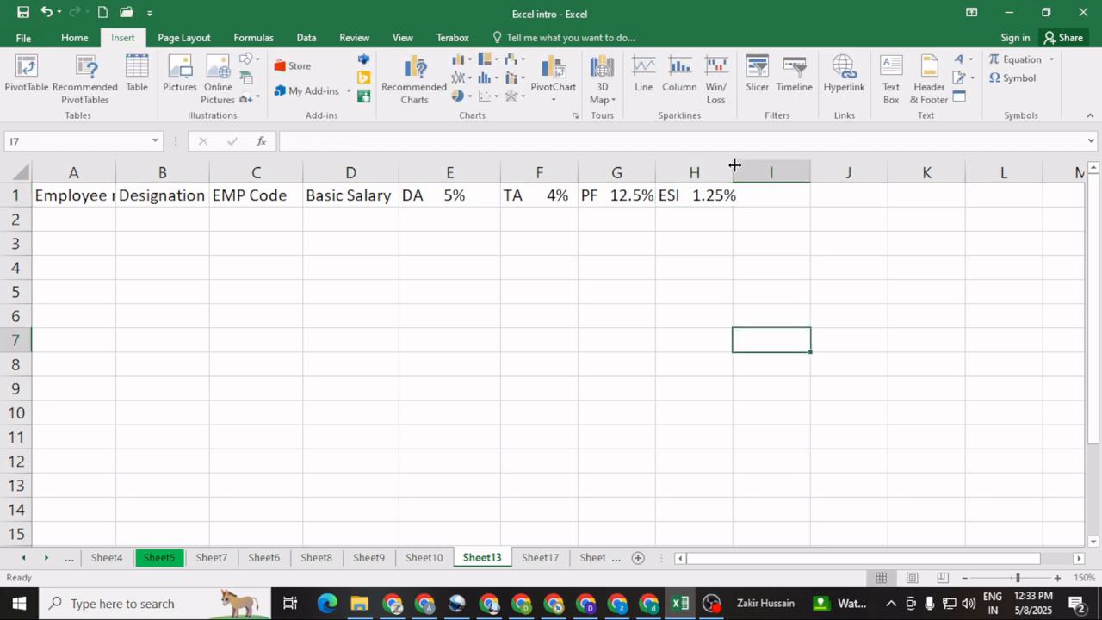
left_click_drag(735, 171, 746, 171)
Step: Enter the column header "Gross Salary" in I1
left_click(786, 198)
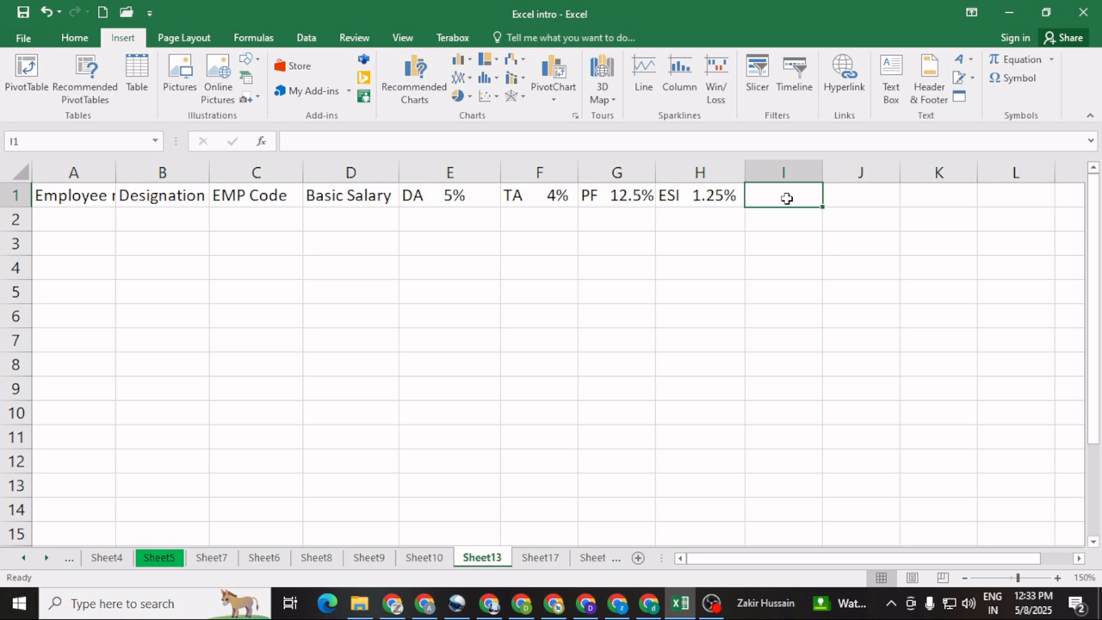
type("Gross")
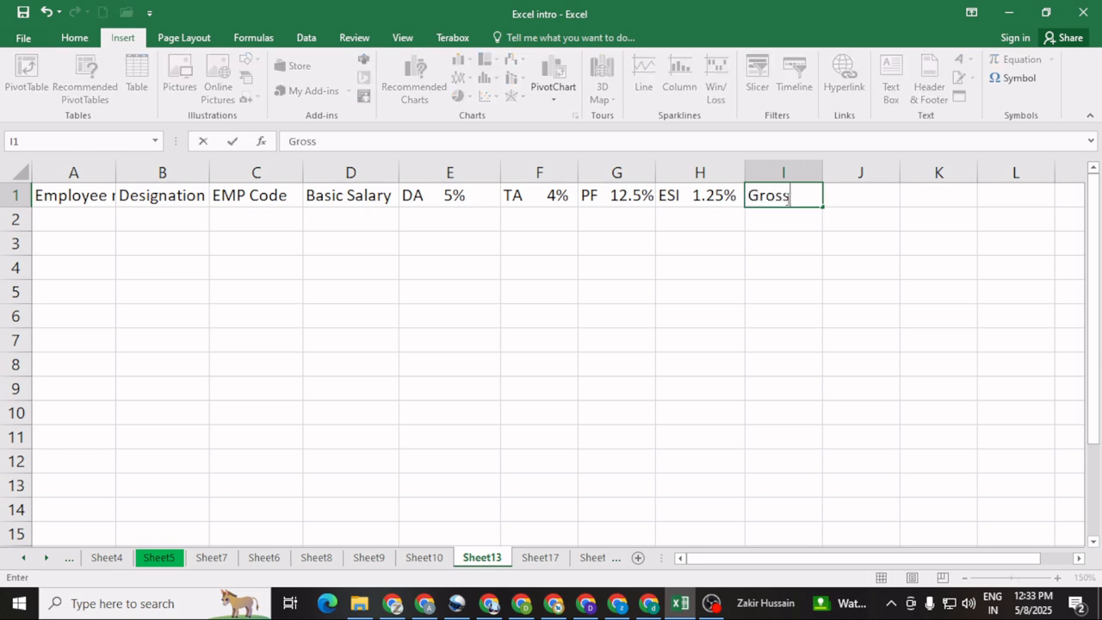
type(" Salary")
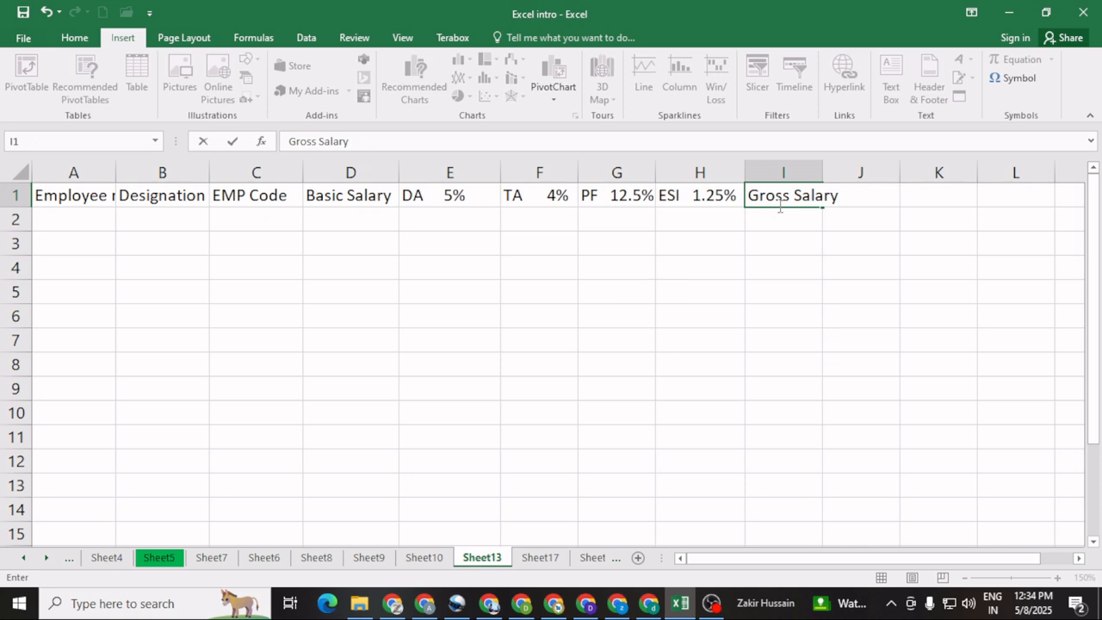
left_click(452, 195)
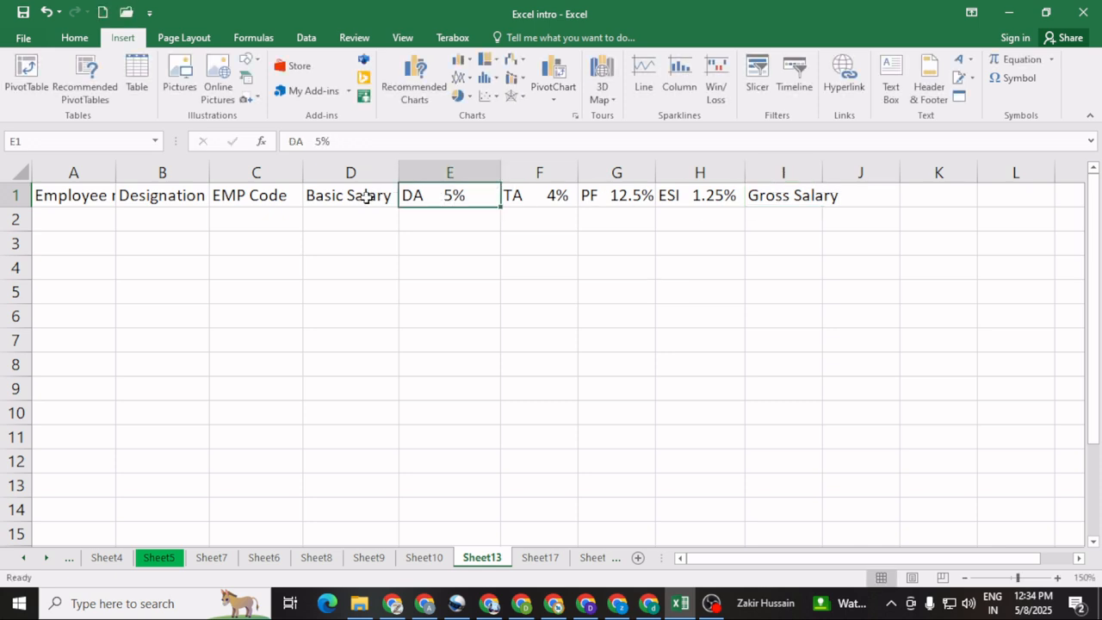
left_click(366, 196)
left_click(452, 196)
left_click(530, 195)
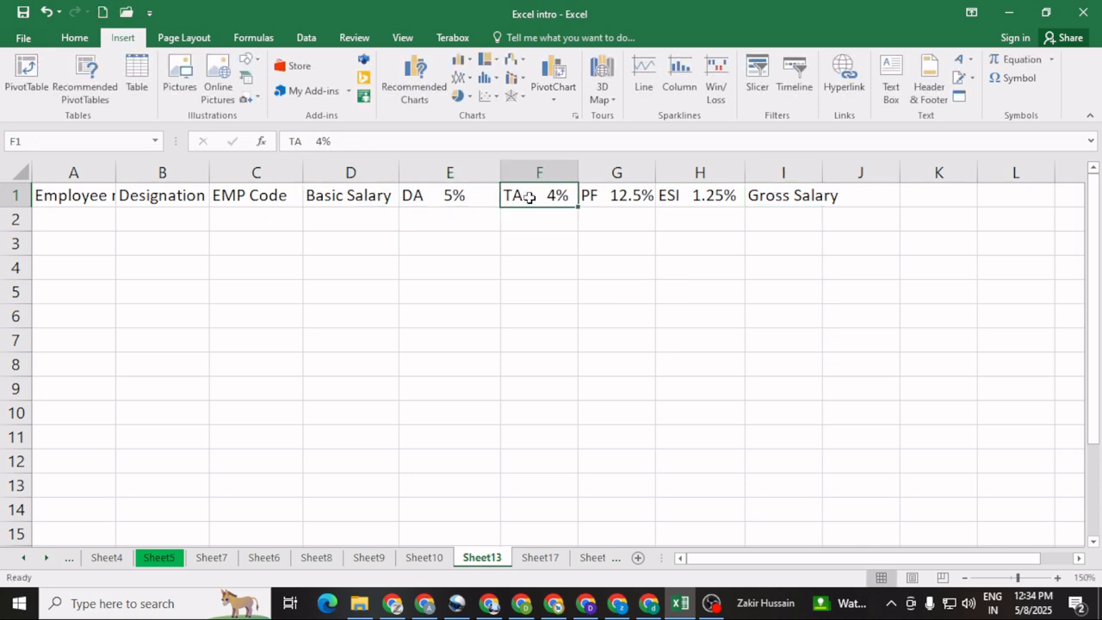
left_click(617, 195)
left_click(694, 195)
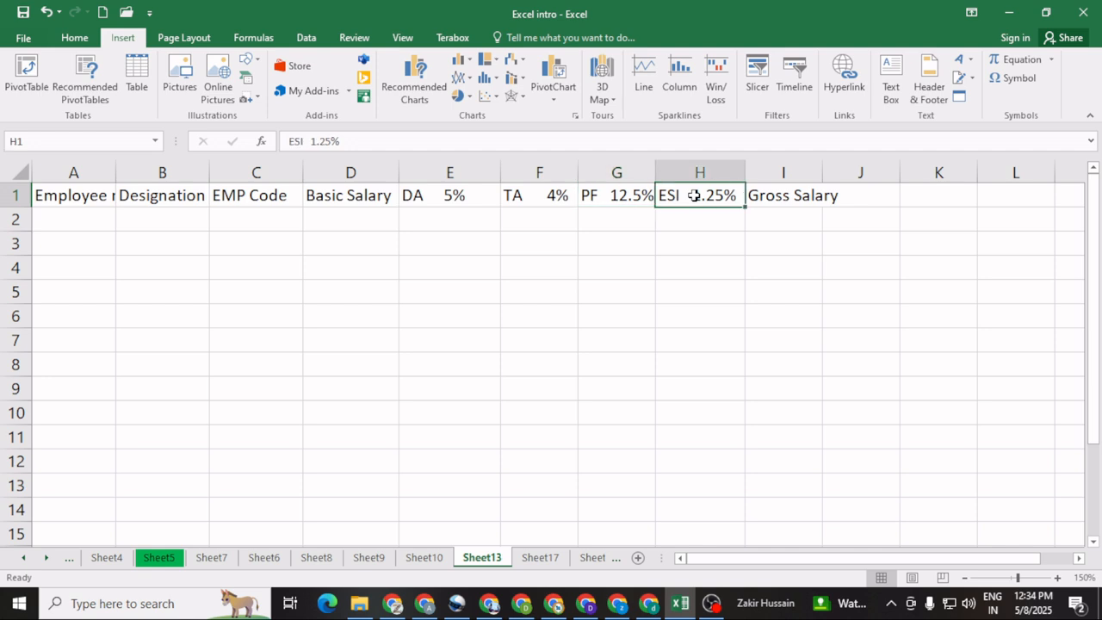
Step: Insert a blank row above the header row
left_click(11, 195)
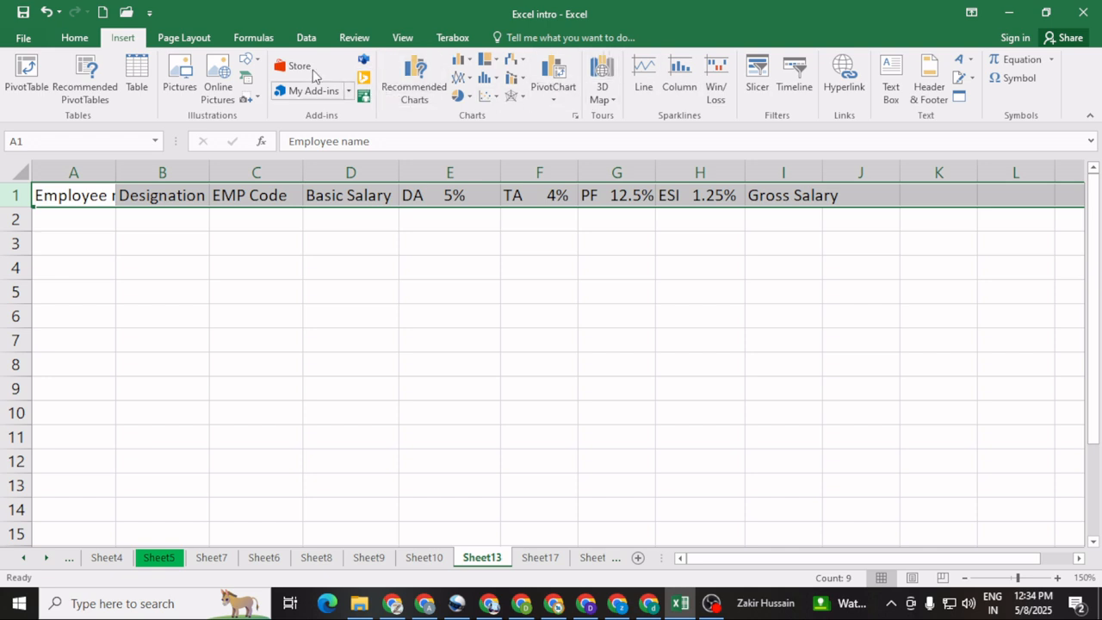
left_click(76, 38)
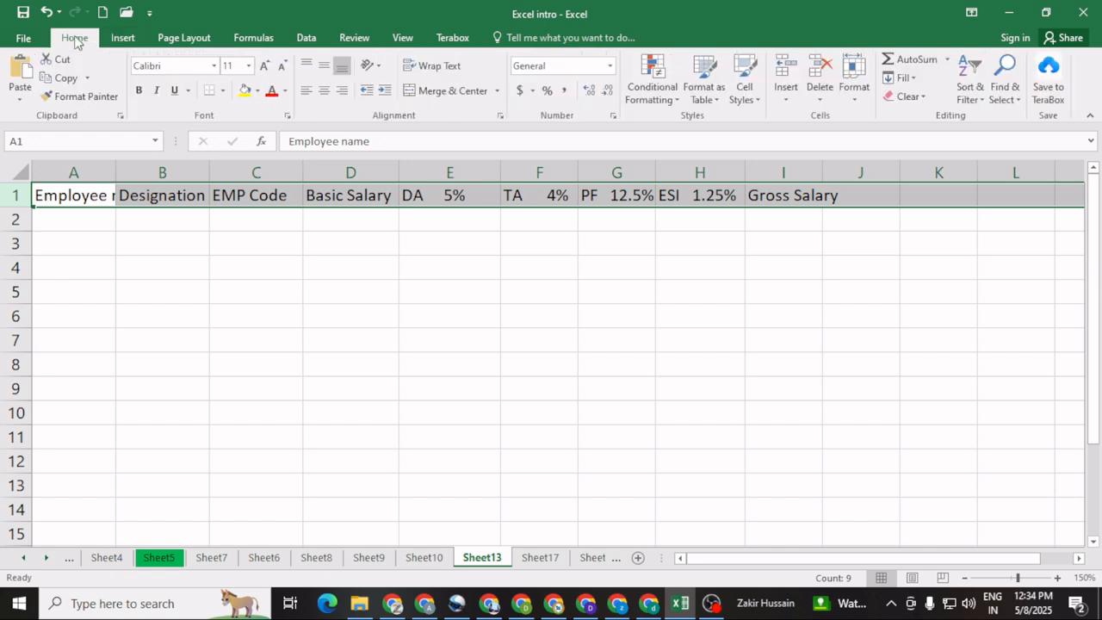
left_click(785, 65)
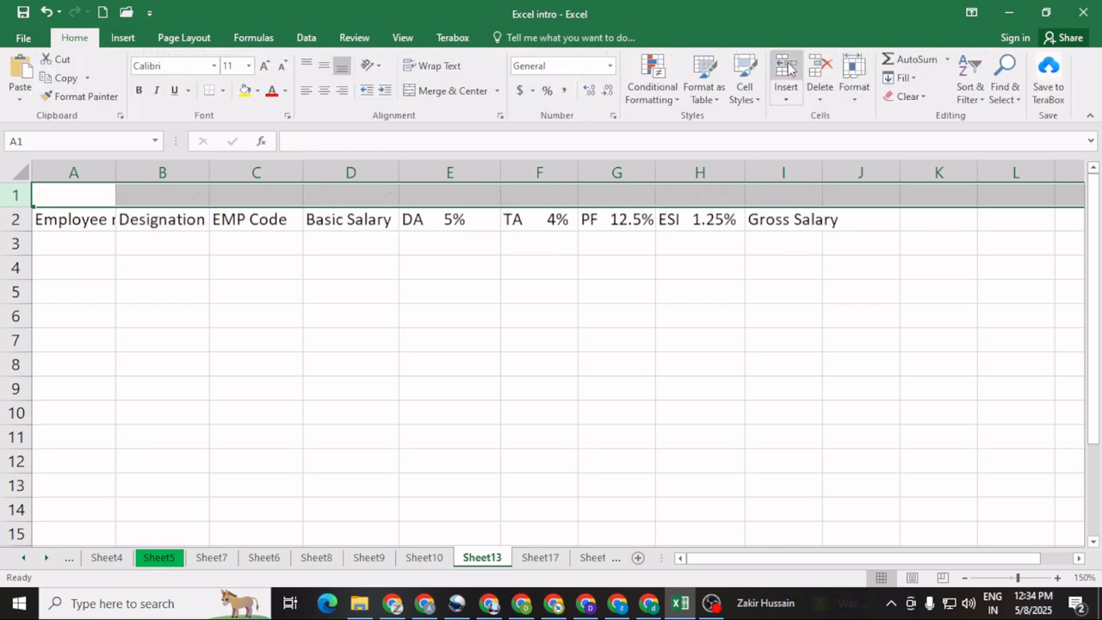
left_click(354, 337)
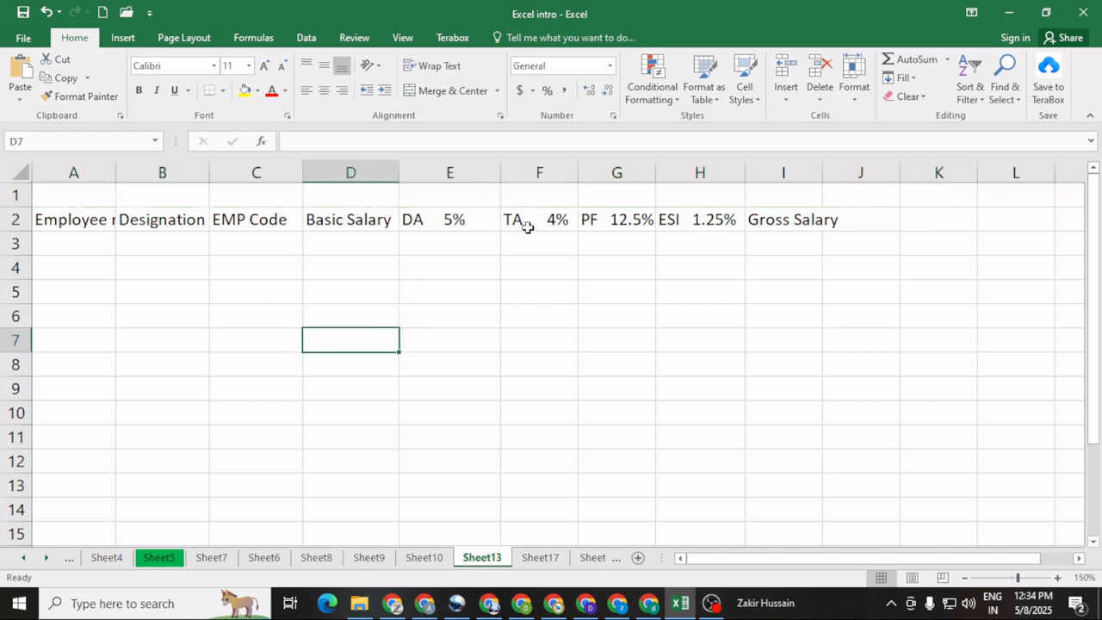
left_click(775, 197)
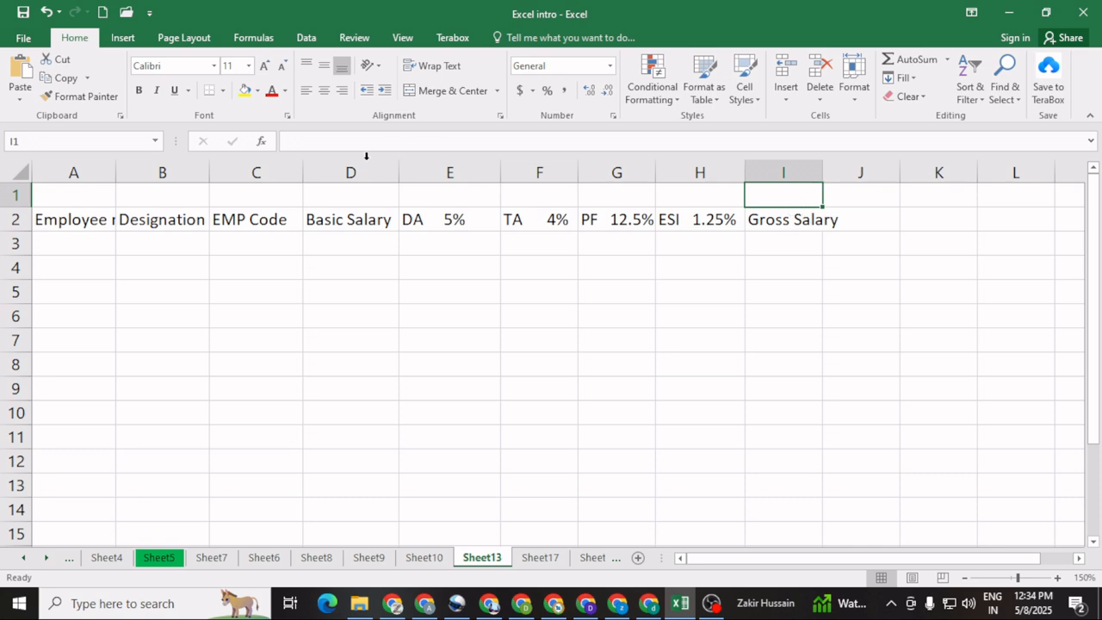
left_click(310, 143)
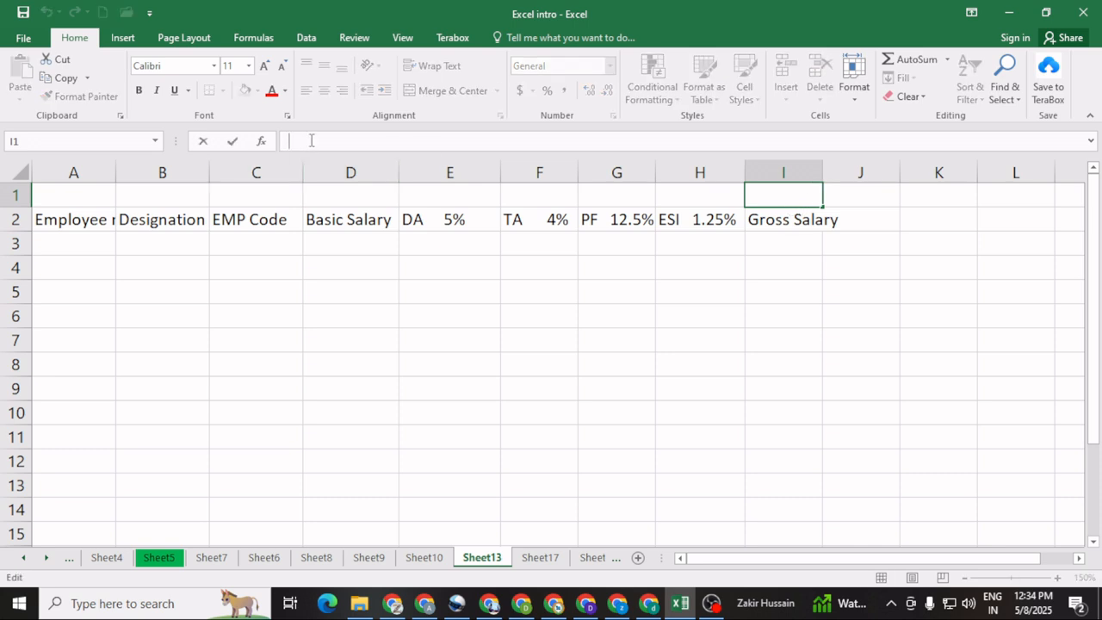
left_click(513, 315)
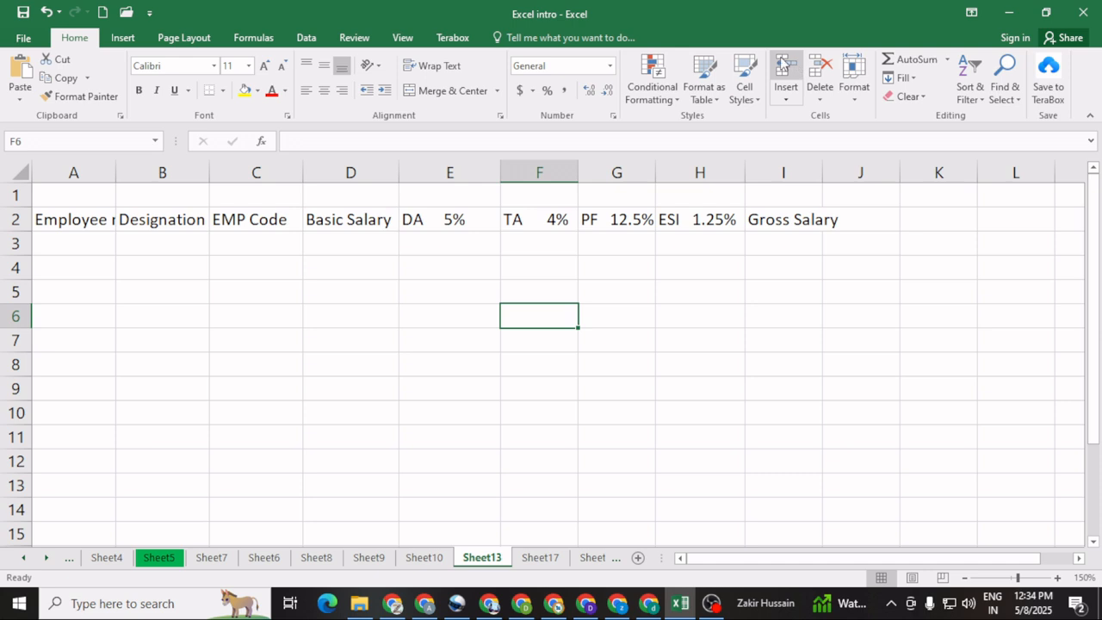
left_click(120, 42)
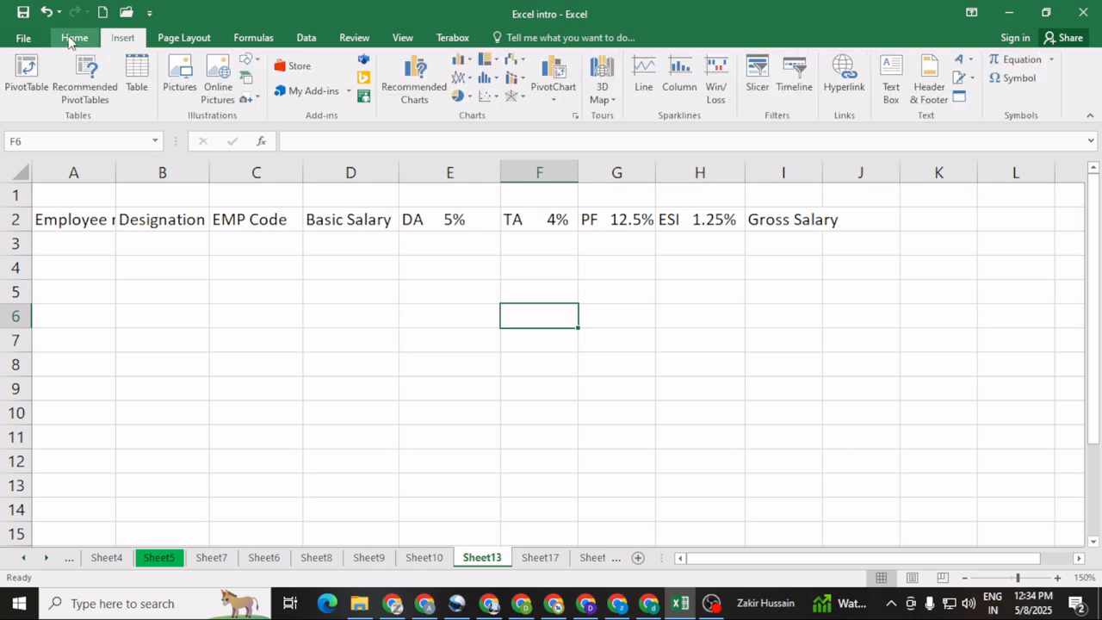
left_click(74, 38)
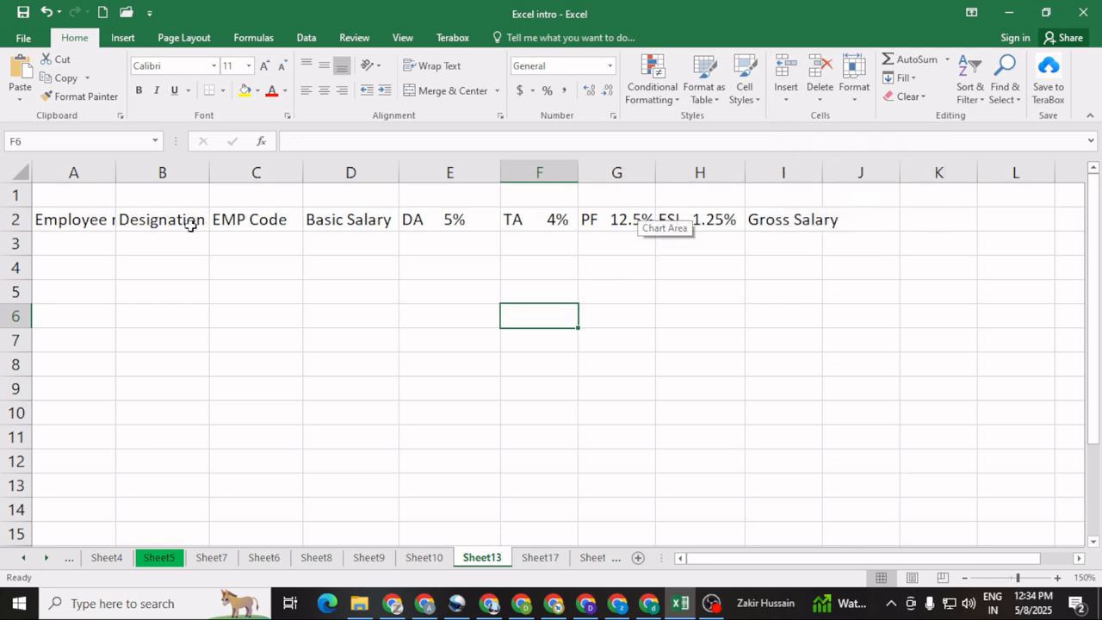
left_click(173, 267)
Step: Enter "Gross Salary" in I1, above the Gross Salary header
left_click(780, 198)
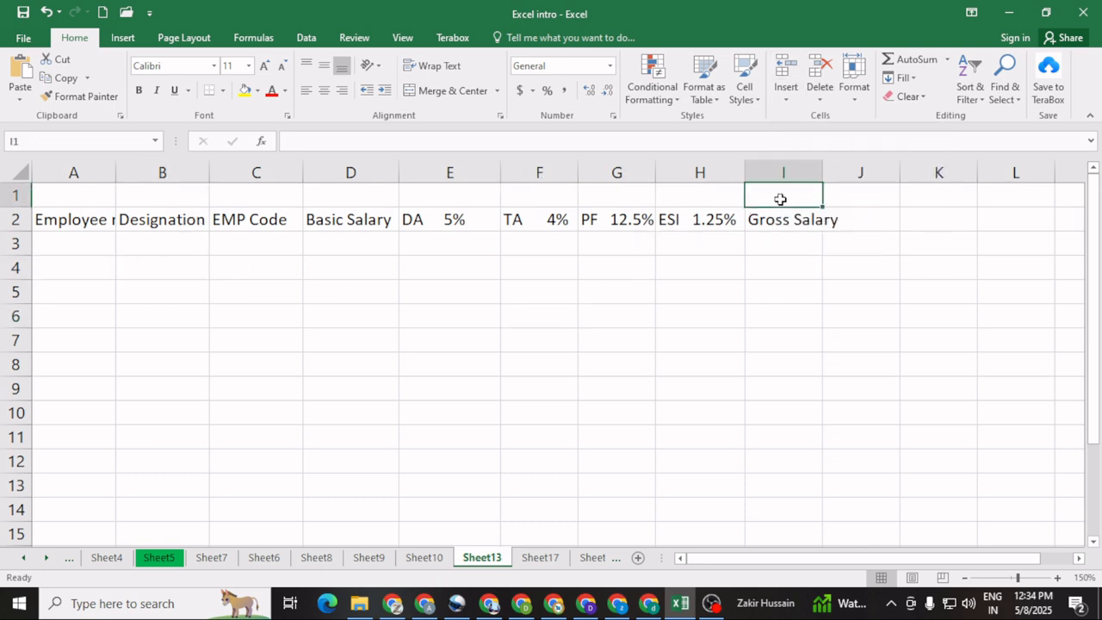
type("Gross")
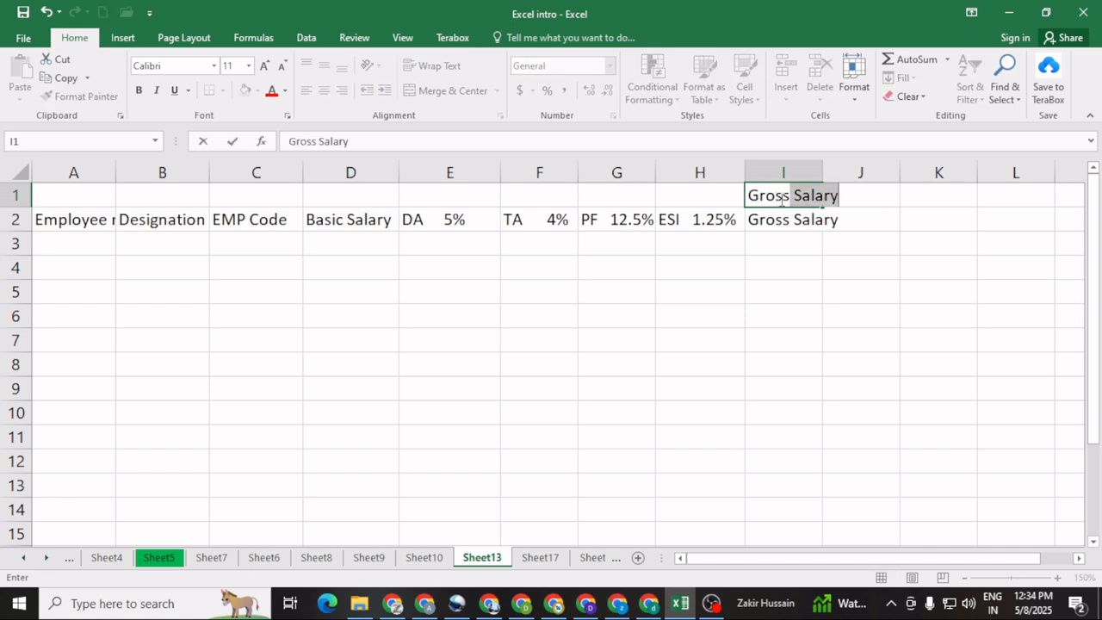
key("Tab")
Step: Extend the text in I1 with the formula note "=Basic+DA+HRA+TA+ESI" after "Gross Salary"
double_click(791, 196)
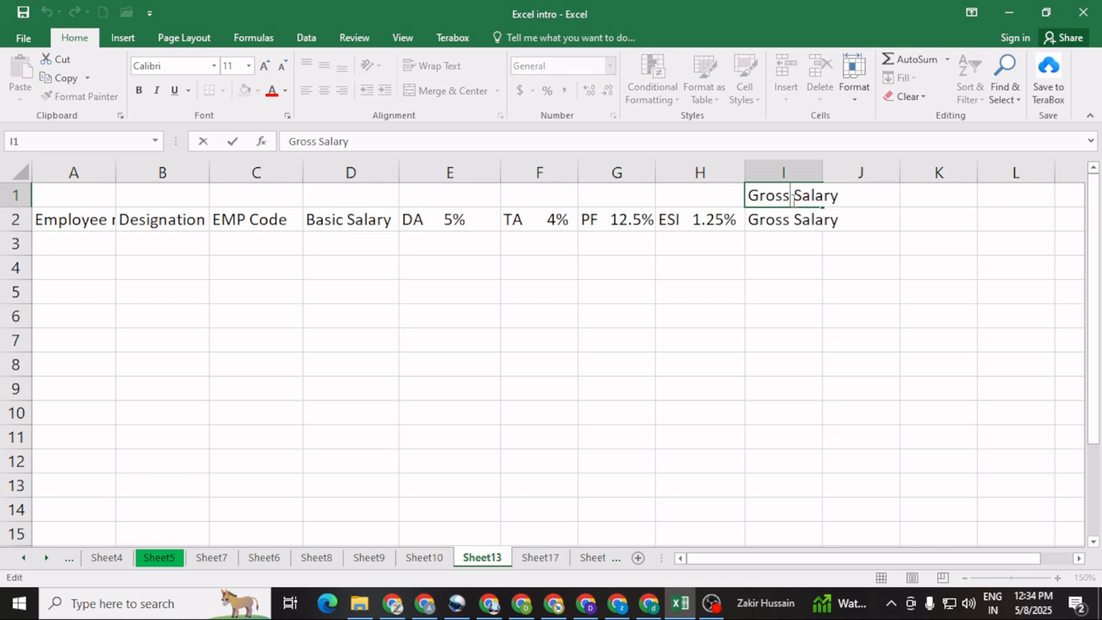
key("Right")
key("Right")
key("Right")
key("Right")
key("Right")
key("Right")
type("=Basic+")
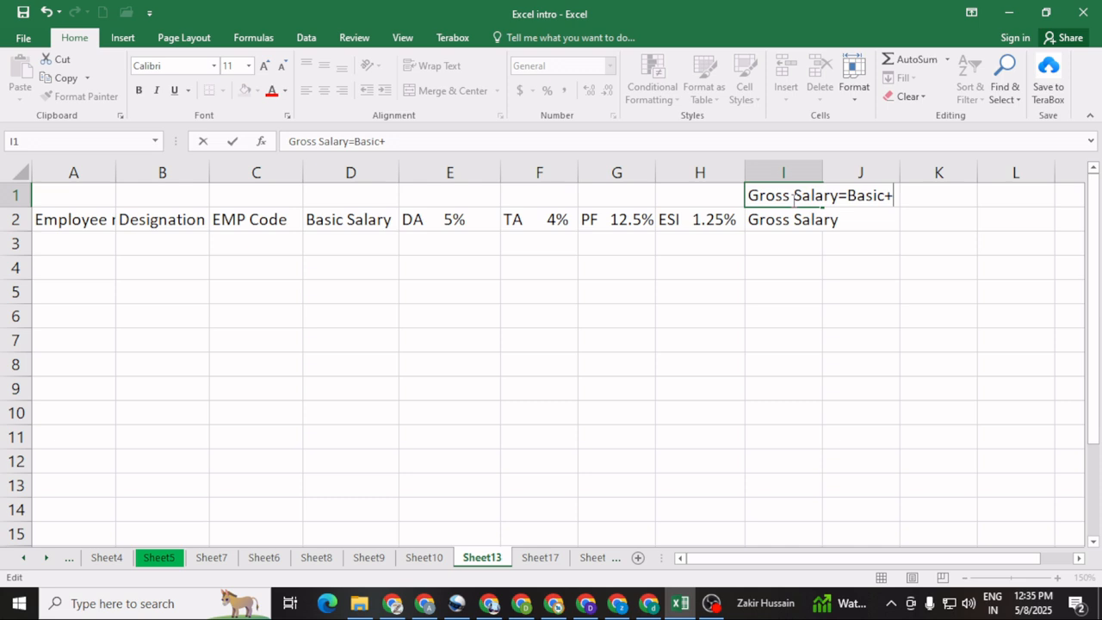
type("DA+HRA+")
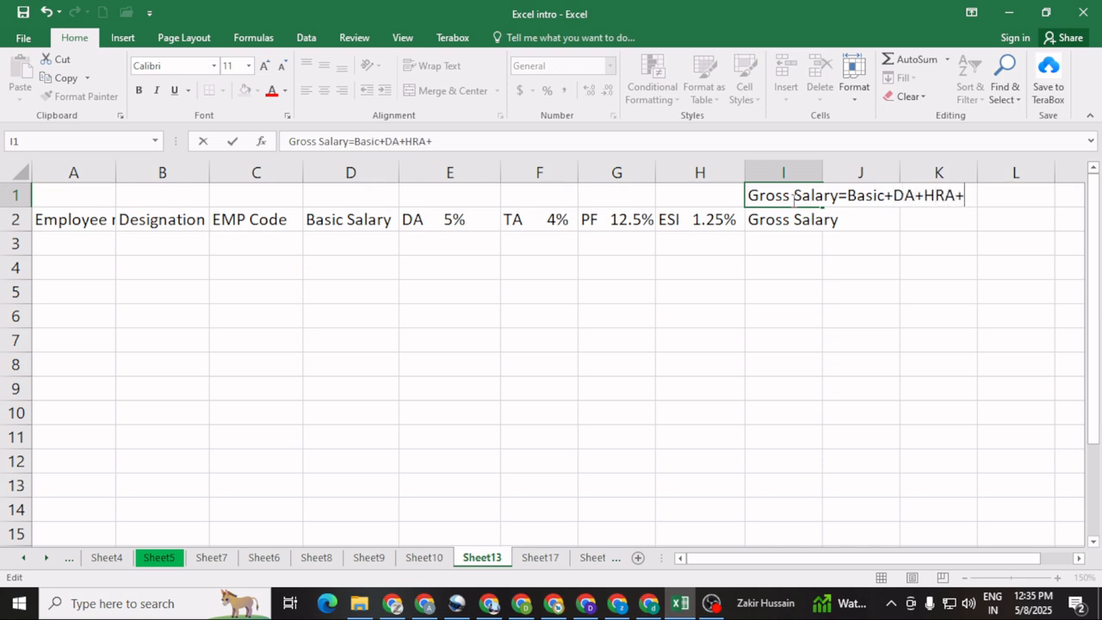
type("TA+ESI")
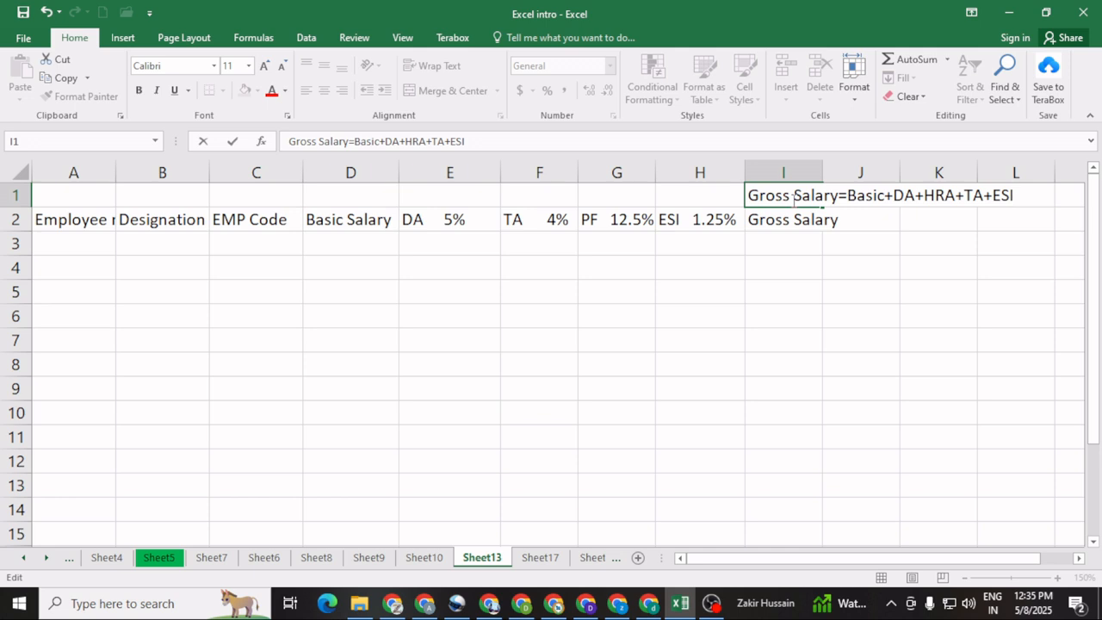
left_click(772, 310)
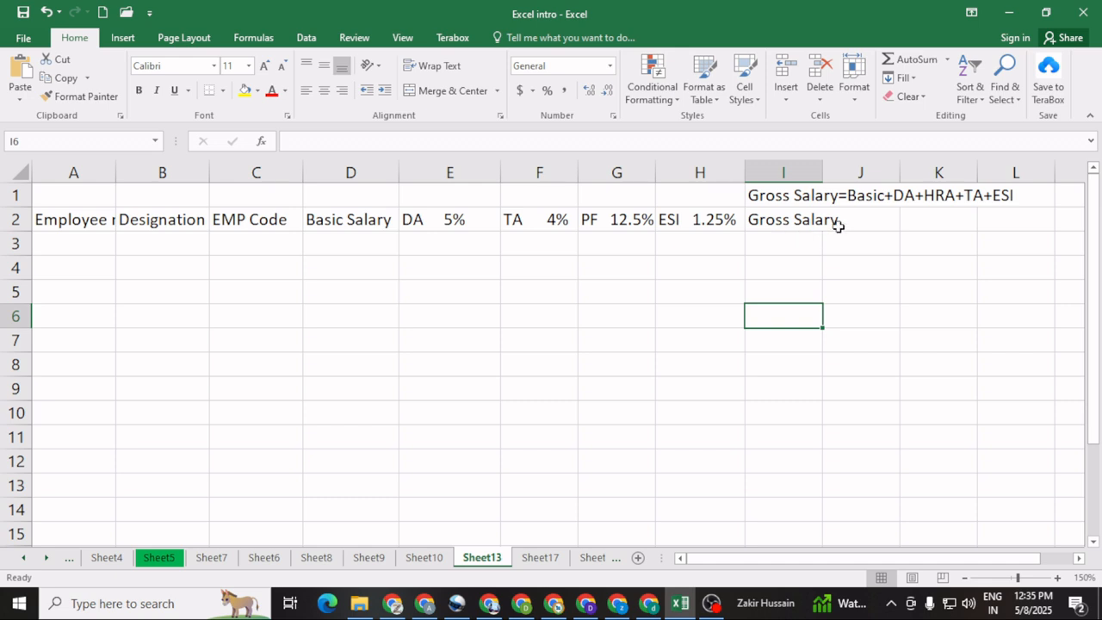
Step: Widen column I slightly and enter the column header "Net Salary" in J2
left_click(850, 218)
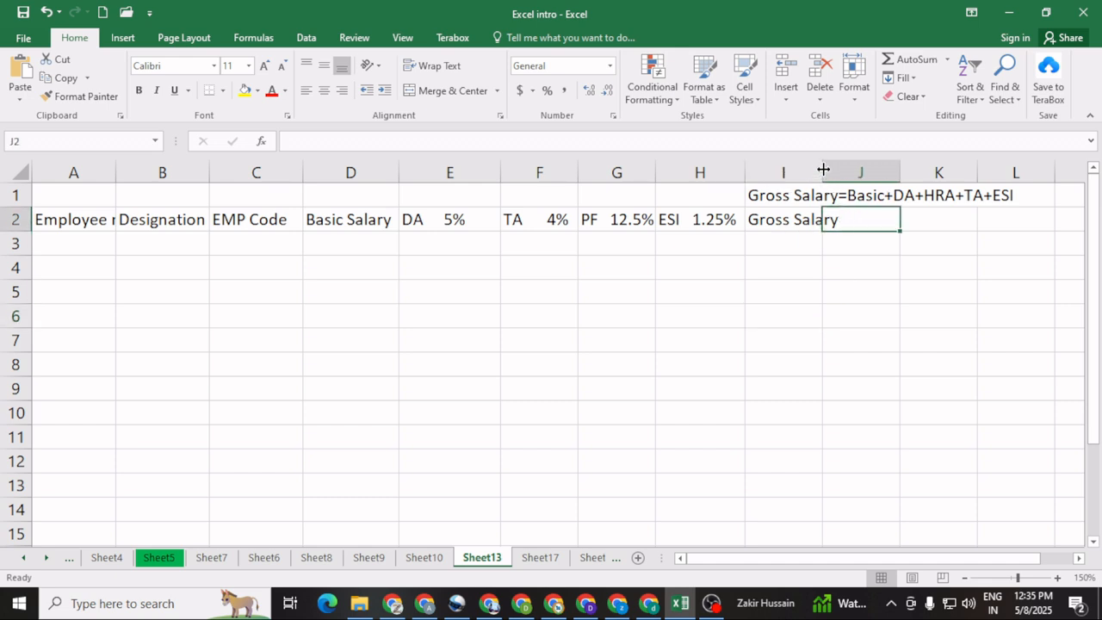
left_click_drag(821, 170, 831, 170)
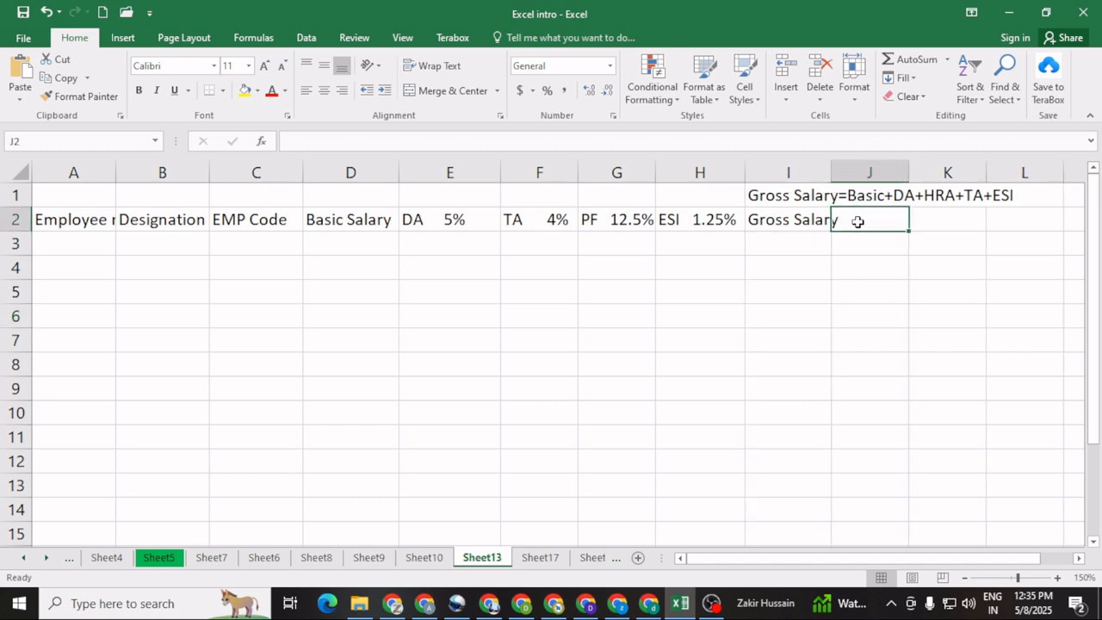
type("Net")
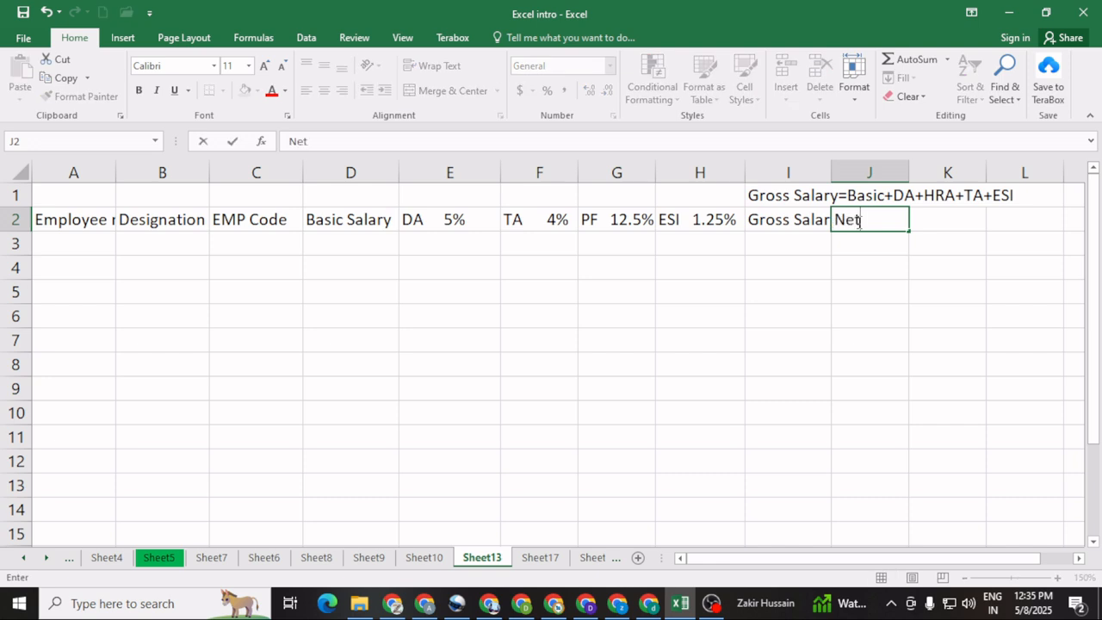
type(" Salary")
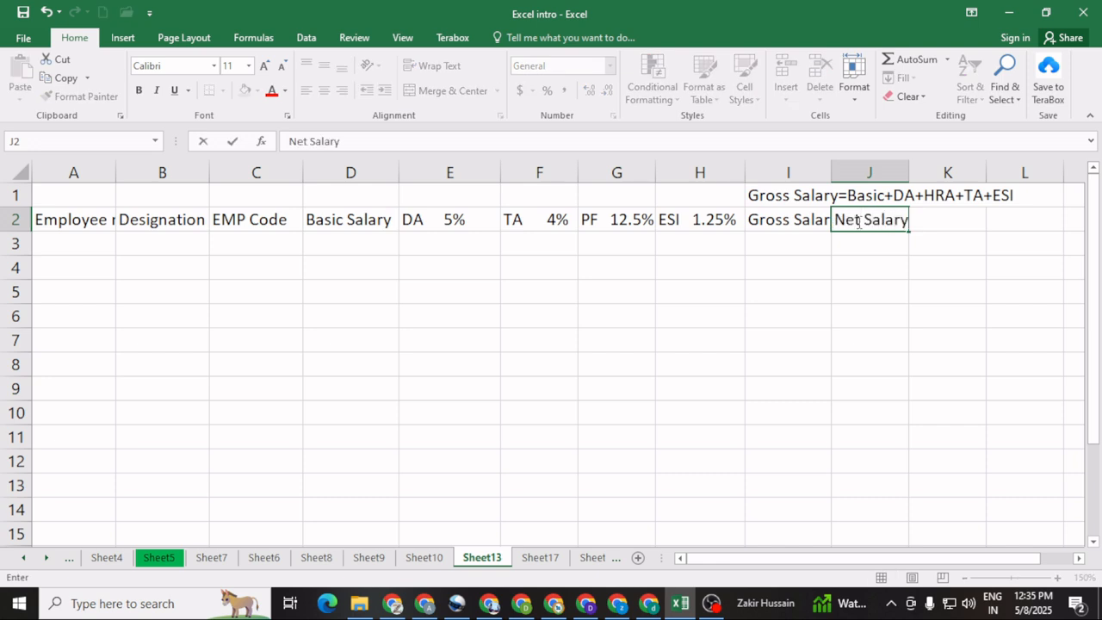
left_click(839, 299)
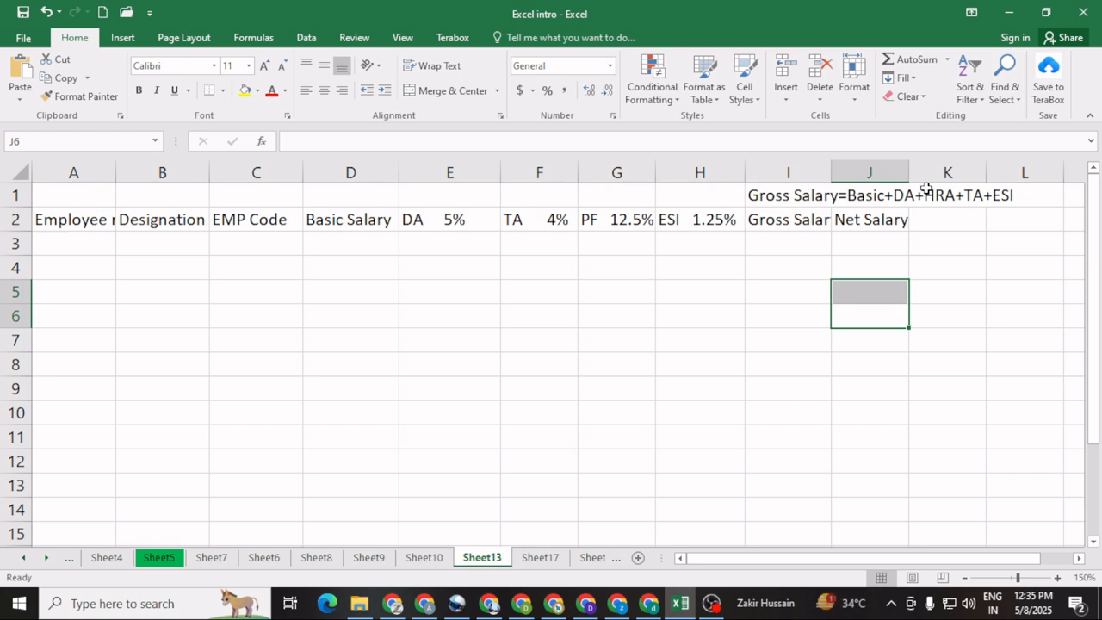
Step: Enter the calculation note "Net salary - PF-ESI" in J1, above the Net Salary header
left_click(866, 195)
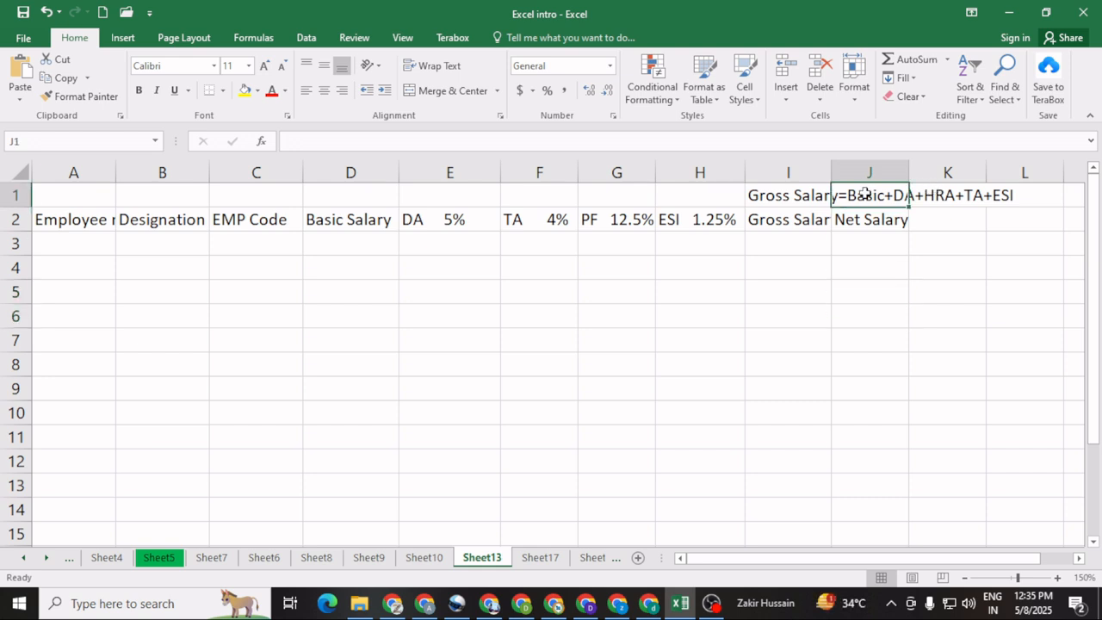
type("Net s")
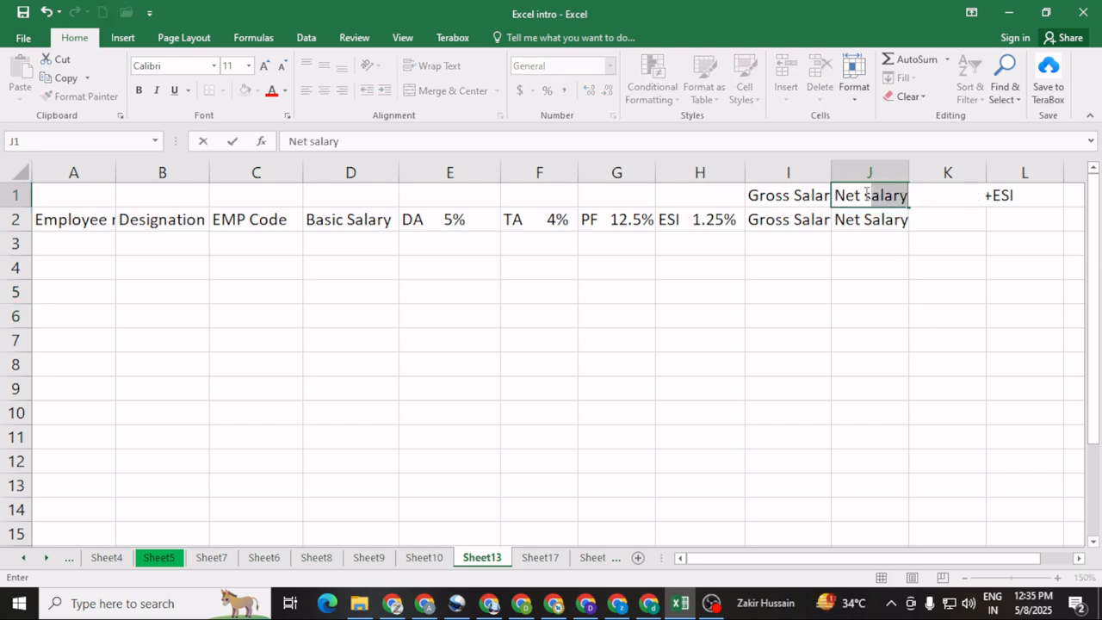
type("lary")
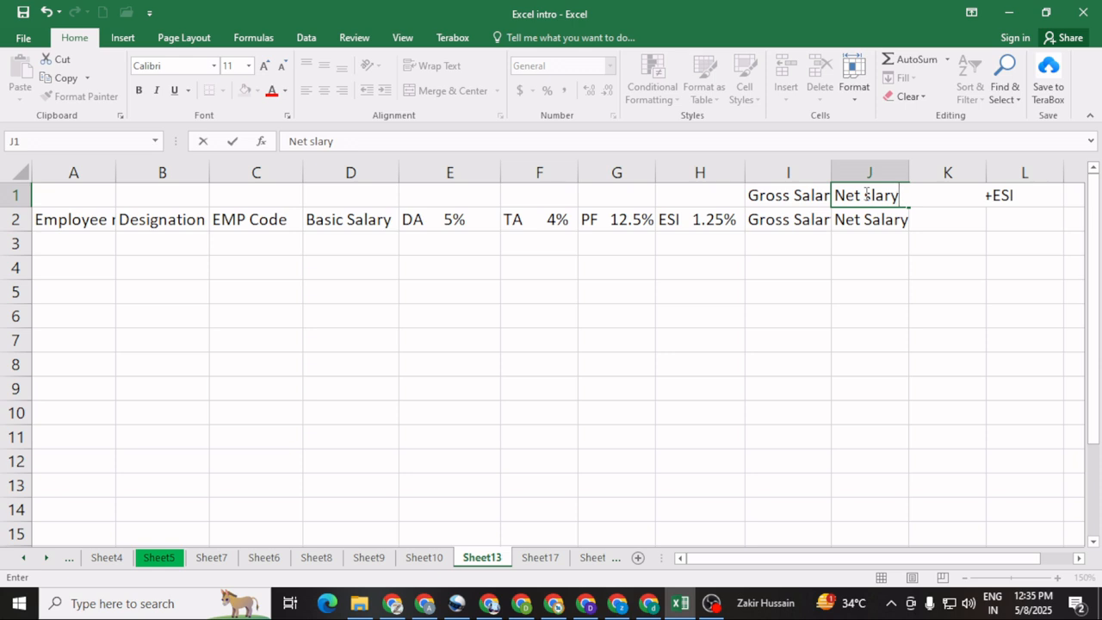
key("BackSpace")
key("BackSpace")
key("BackSpace")
key("BackSpace")
type("alar")
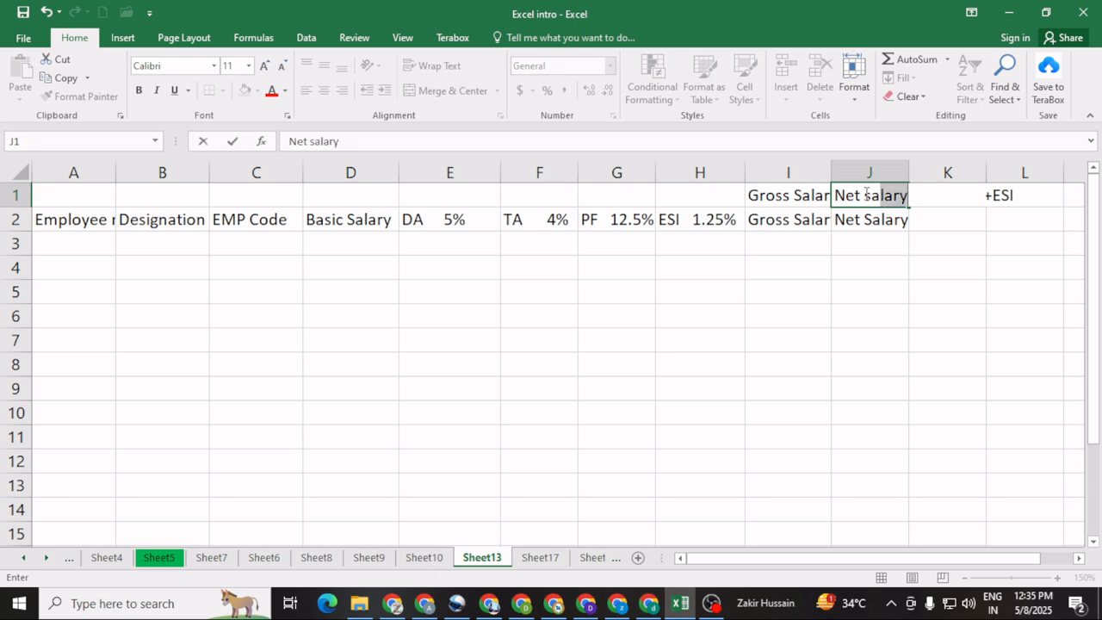
type("y - ")
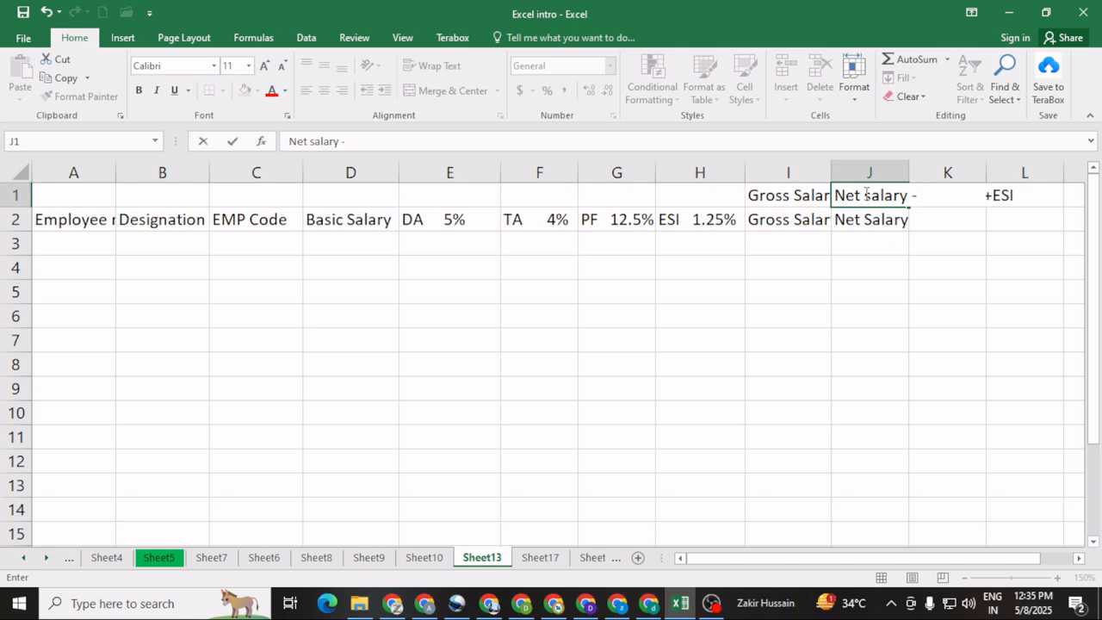
type("PF-ESI")
left_click(892, 334)
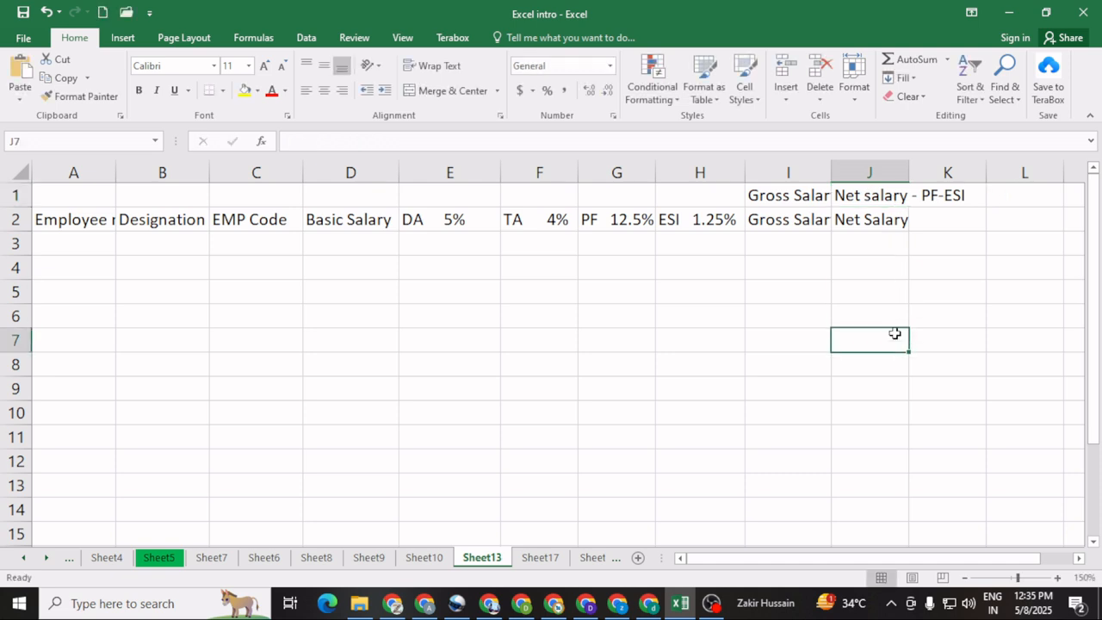
Step: Widen columns I and J so that the Gross Salary and Net Salary headers fit
left_click(870, 195)
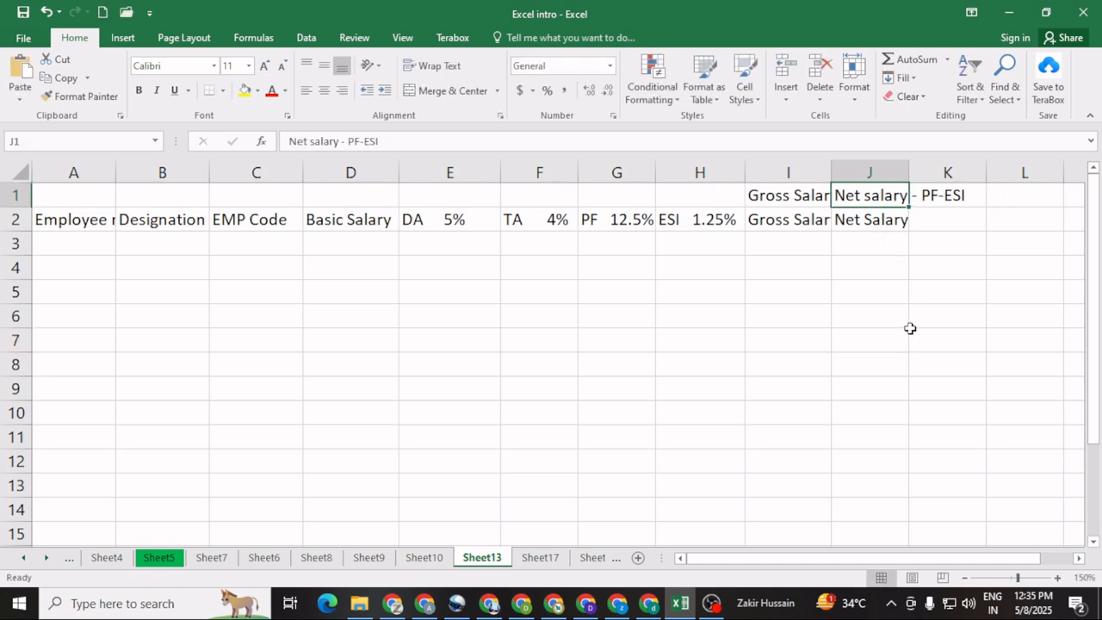
left_click_drag(910, 164, 925, 169)
double_click(829, 175)
left_click(921, 316)
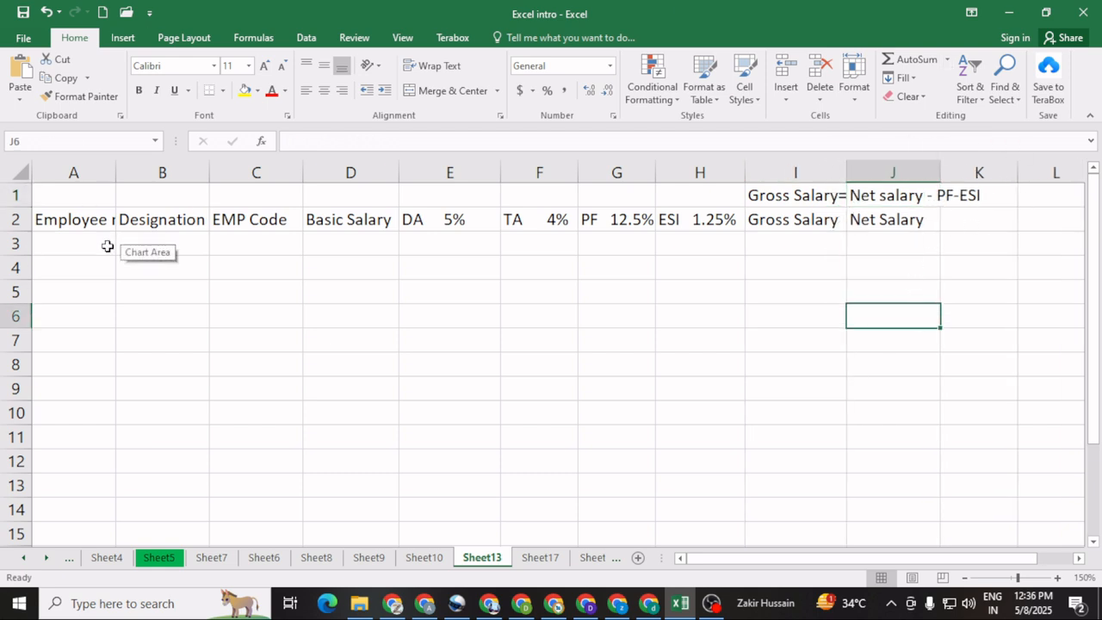
Step: Apply Wrap Text to header row 2 and to row 1 with the salary calculation notes
left_click(82, 241)
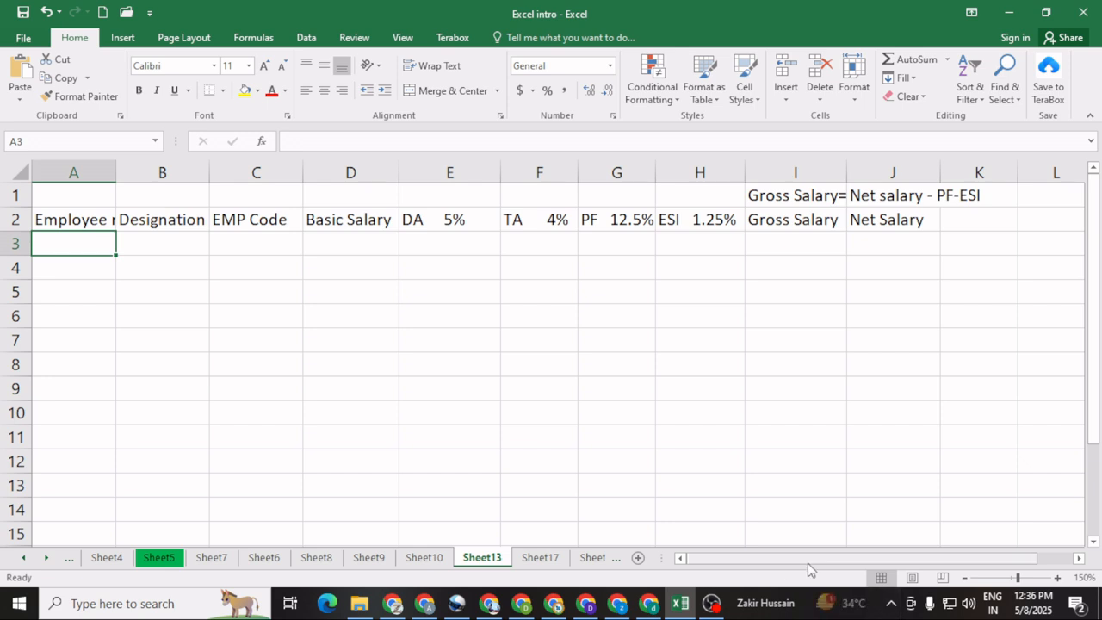
left_click(93, 221)
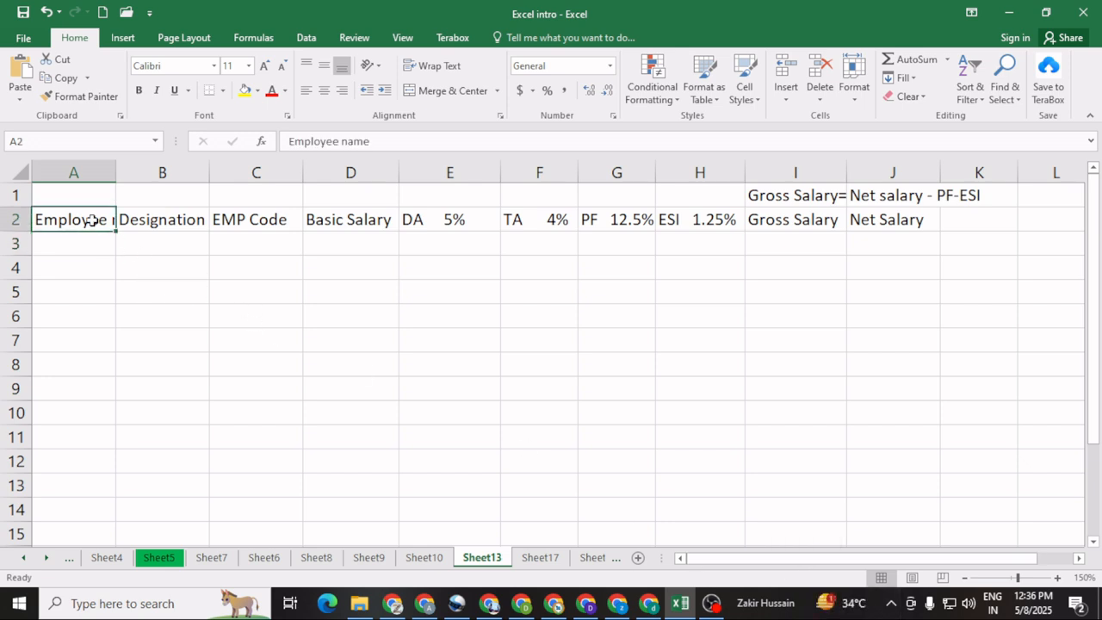
left_click(13, 219)
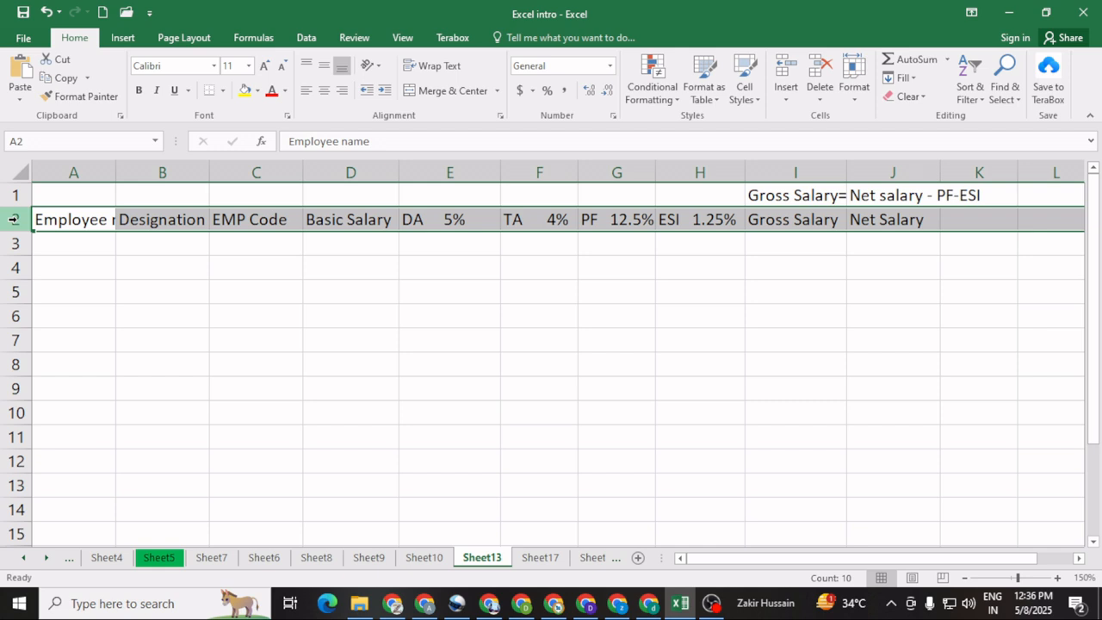
left_click(433, 67)
left_click(316, 389)
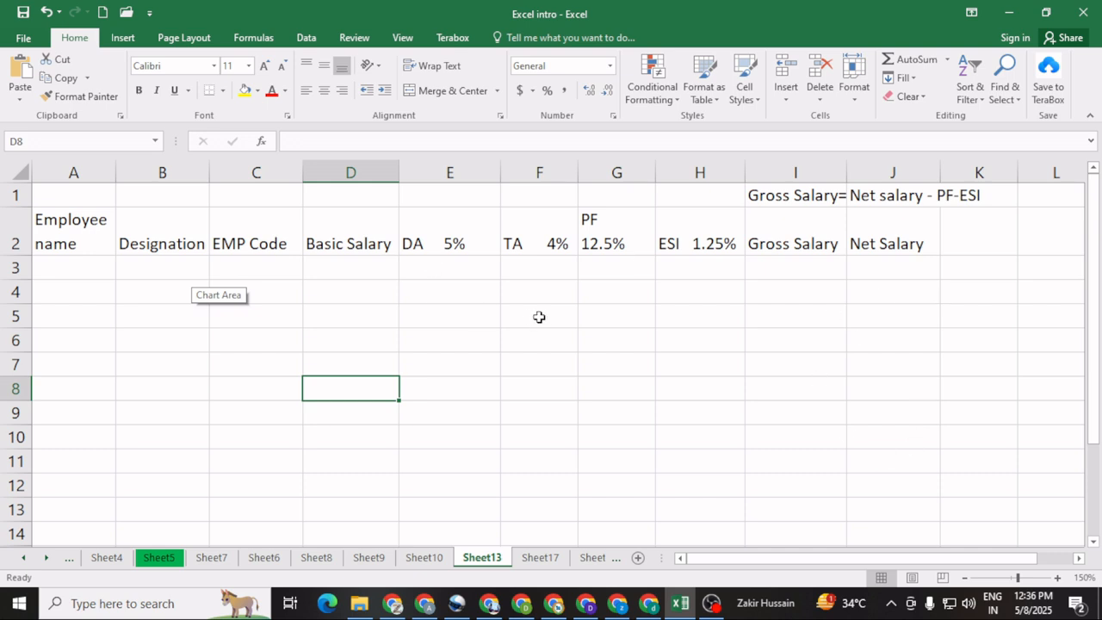
left_click(15, 195)
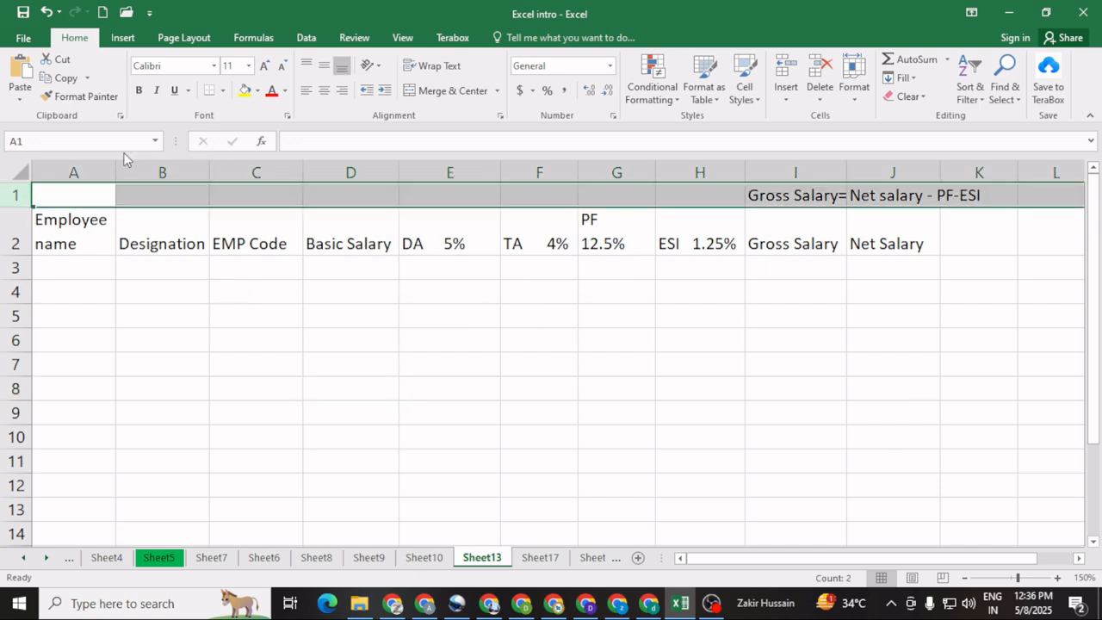
left_click(437, 68)
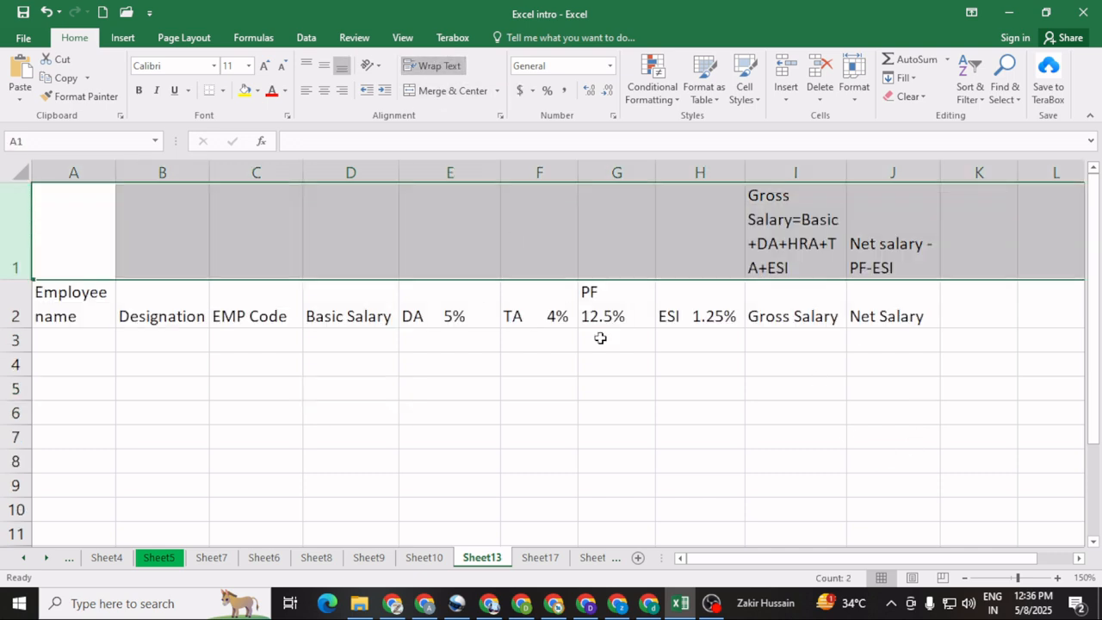
Step: Capitalize the second word of the header in A2 so that it reads "Employee Name"
left_click(870, 387)
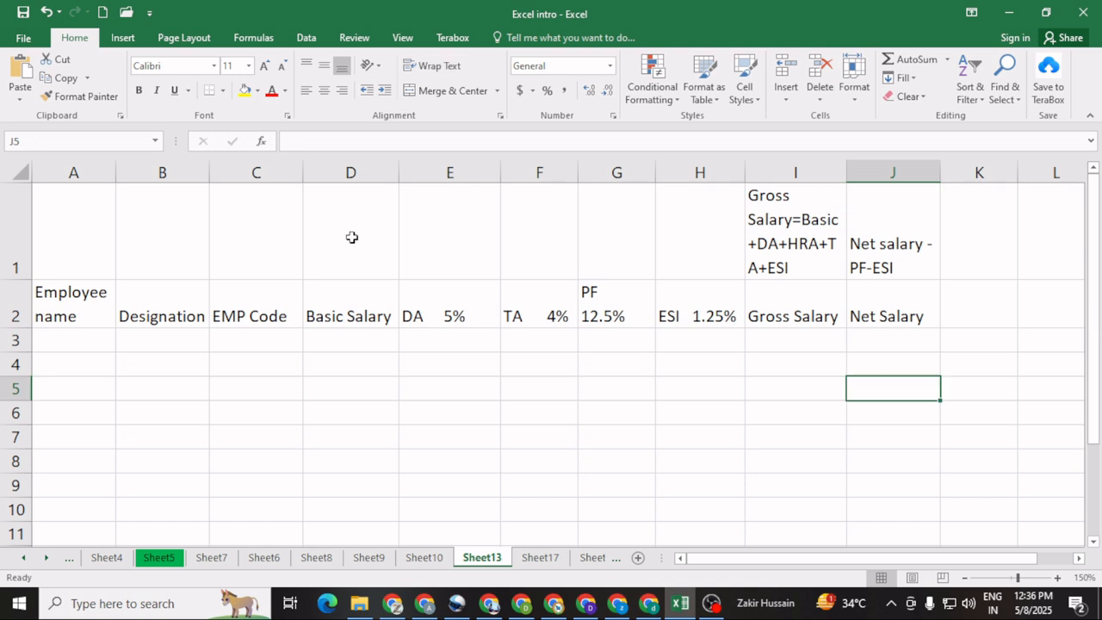
left_click(39, 317)
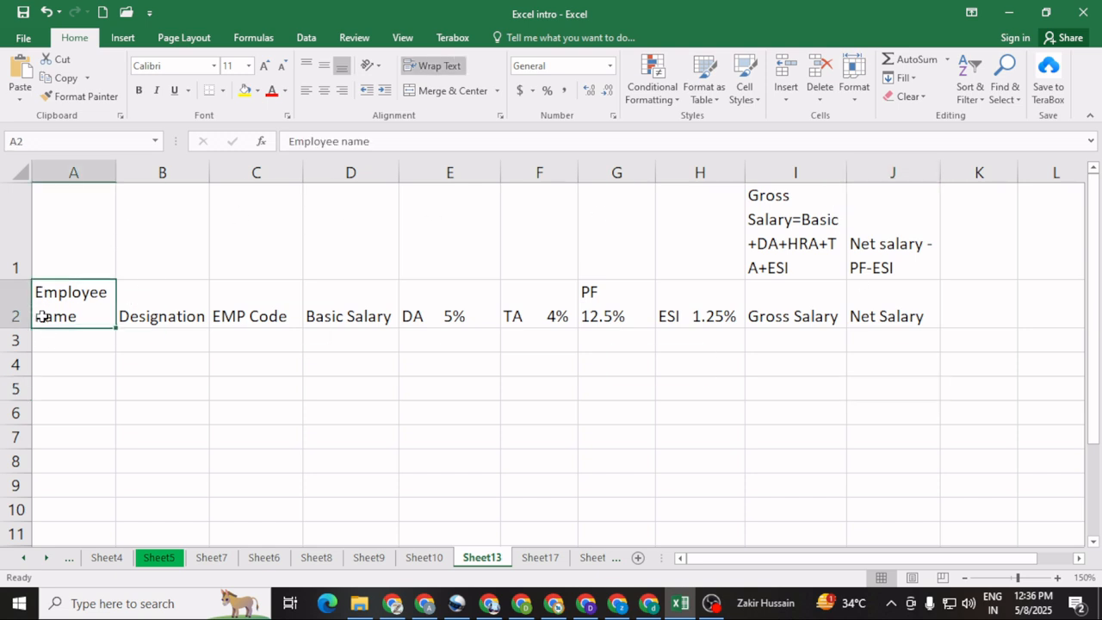
double_click(45, 317)
key("BackSpace")
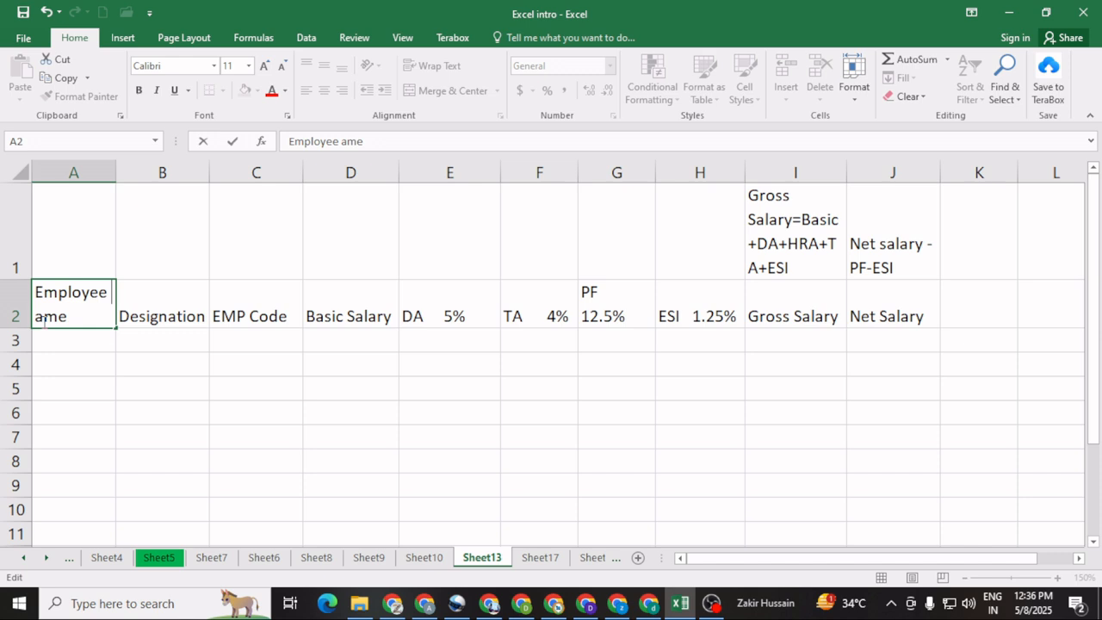
type("N")
left_click(52, 345)
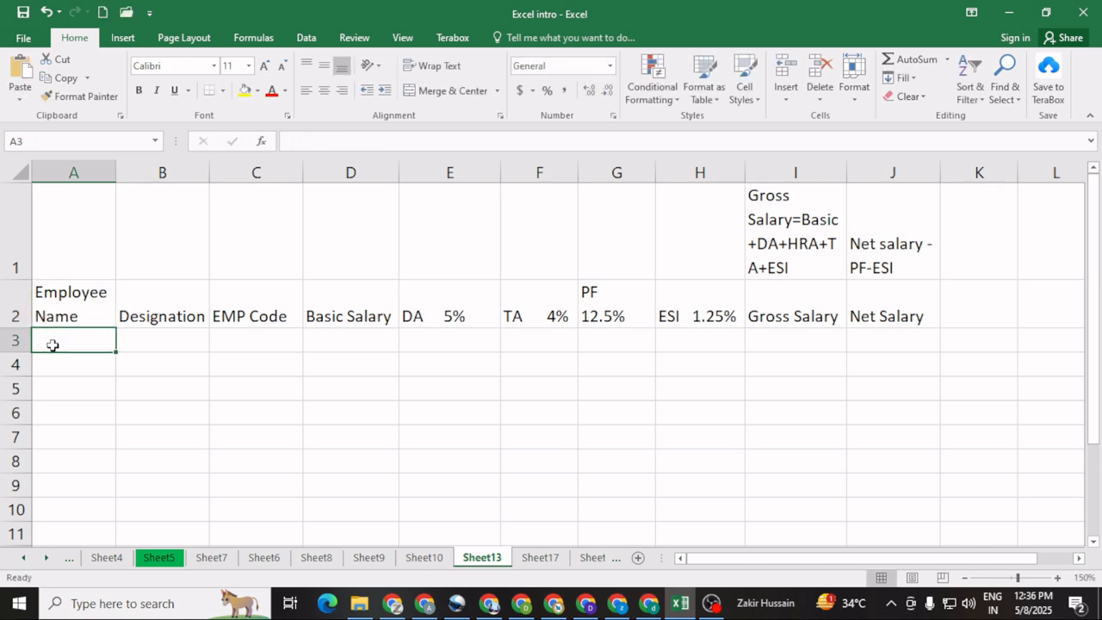
Step: Enter the first names of six employees in A3:A8, under the Employee Name header
type("Manoj")
key("Return")
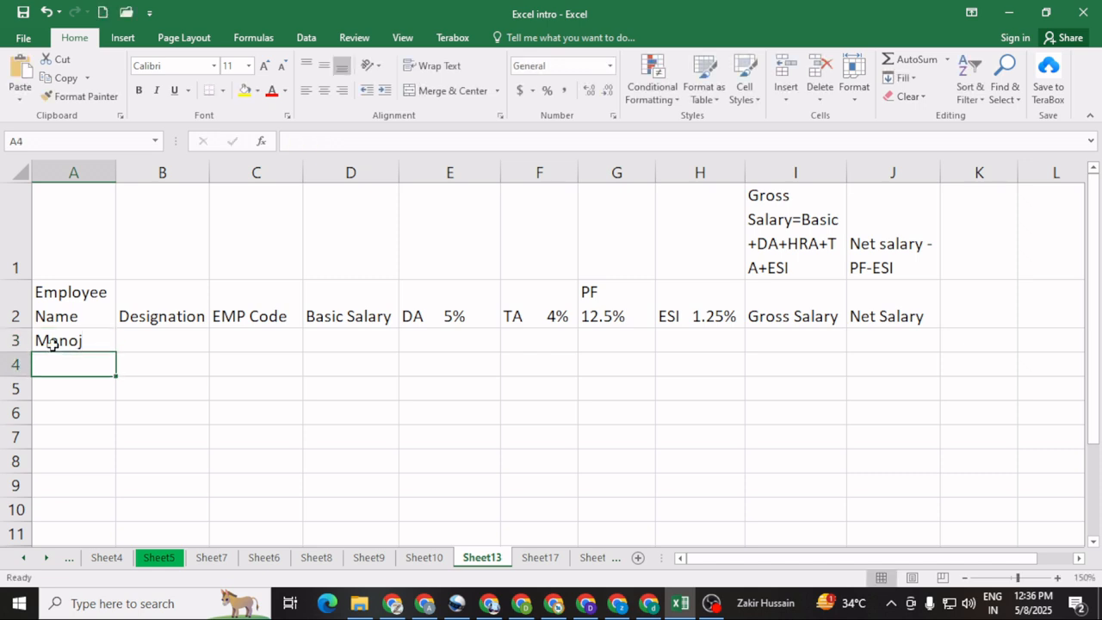
type("Anil")
key("Return")
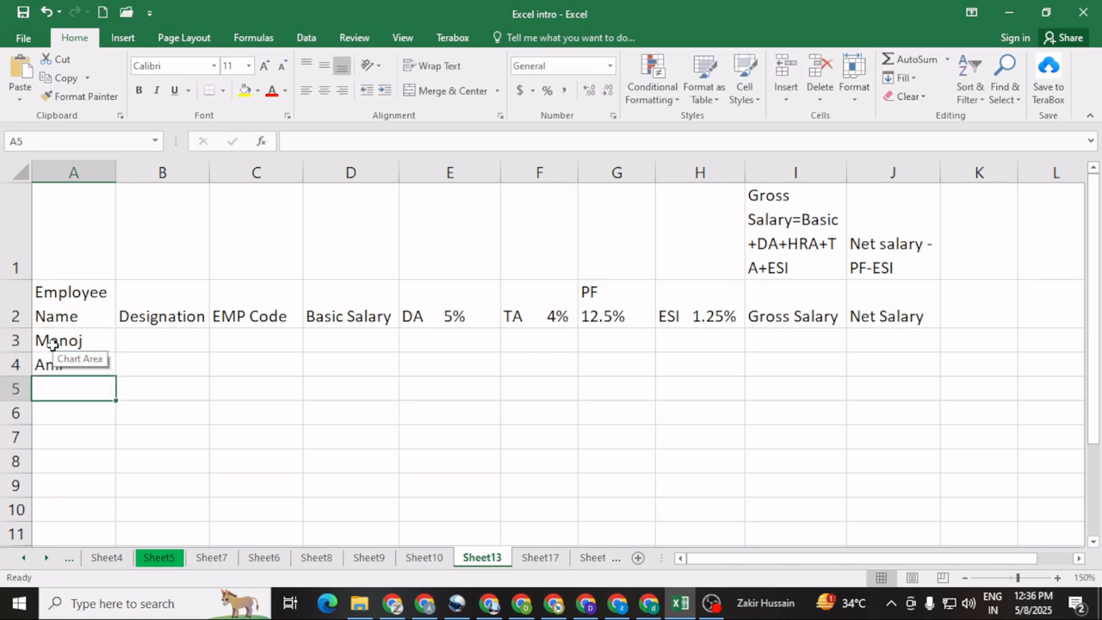
type("Sunil")
key("Return")
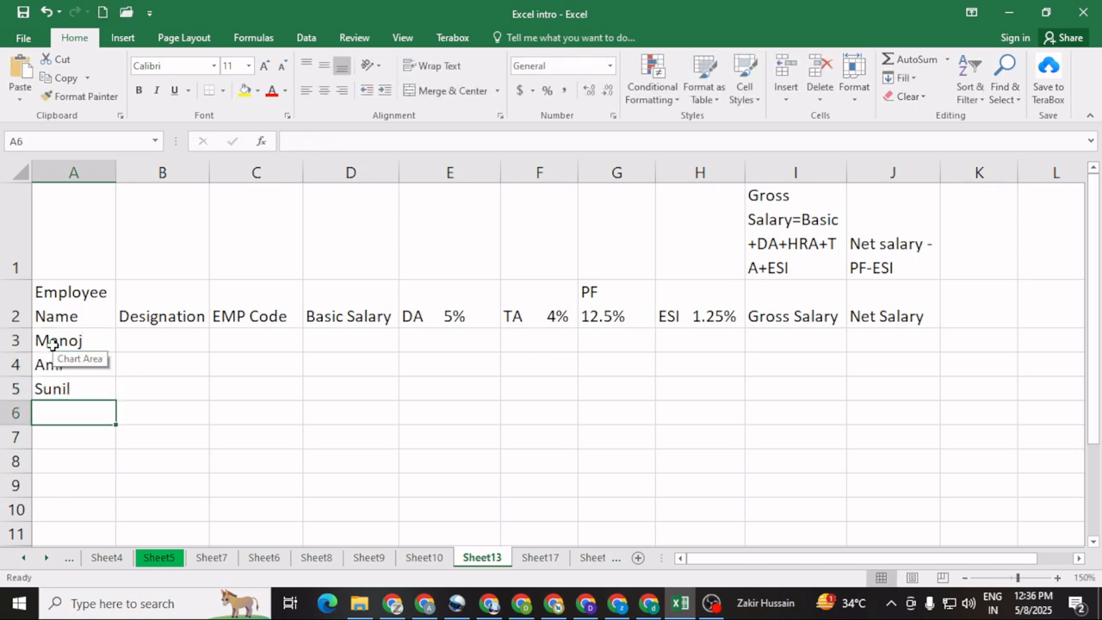
type("Ali")
key("Return")
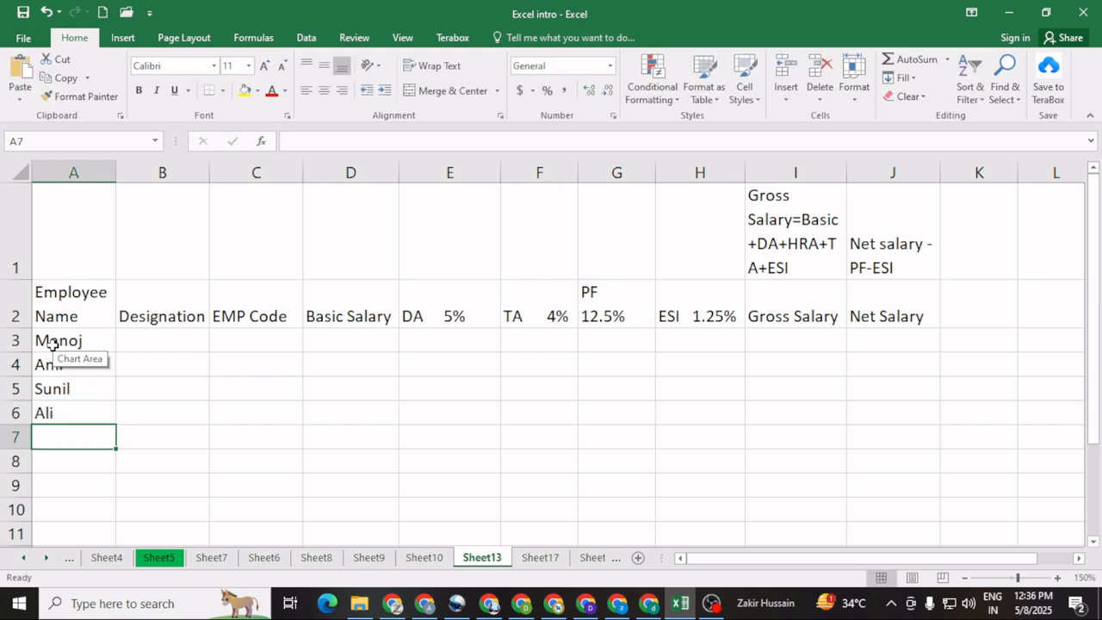
type("Raju")
key("Return")
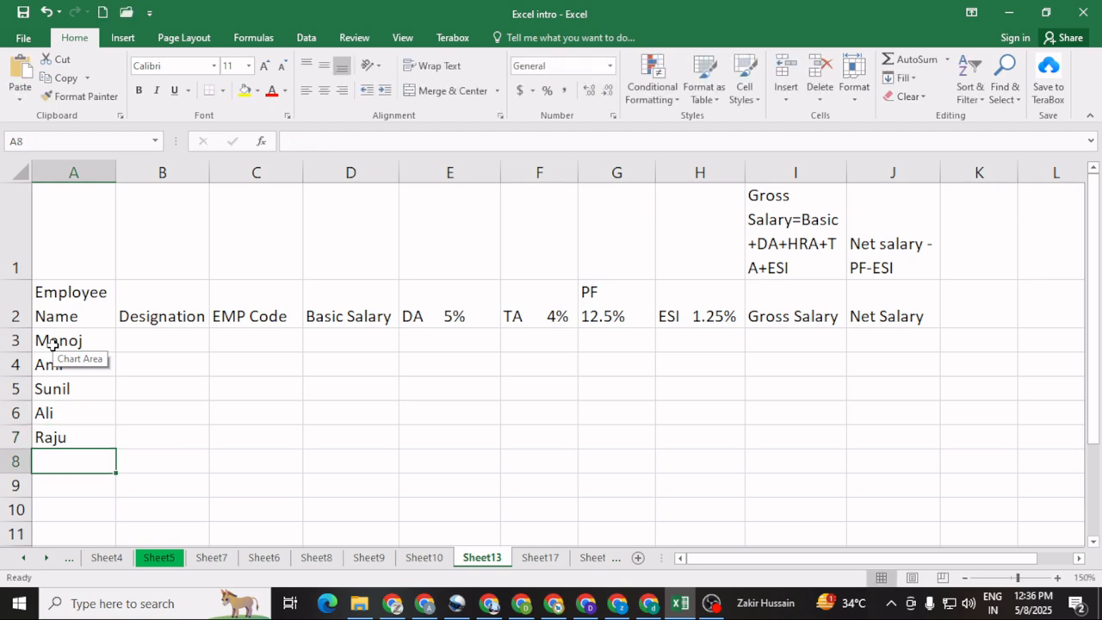
type("Aman")
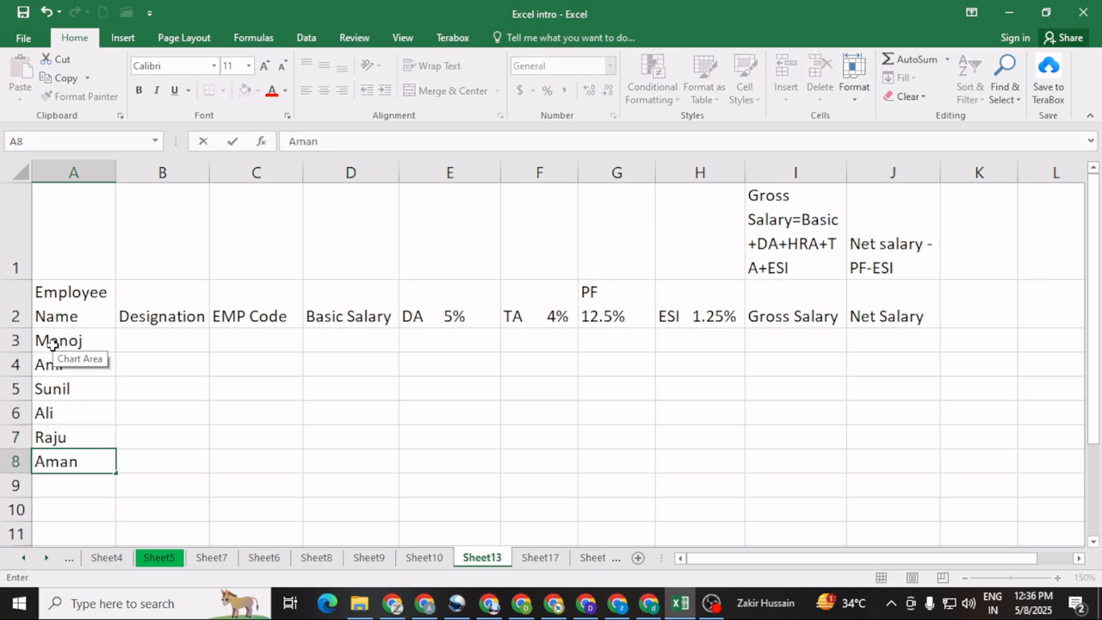
key("Return")
Step: Enter the designations "Manager" in B3 and "Supervisor" in B4 for the first two employees
key("Up")
key("Right")
key("Up")
key("Up")
key("Up")
key("Up")
key("Up")
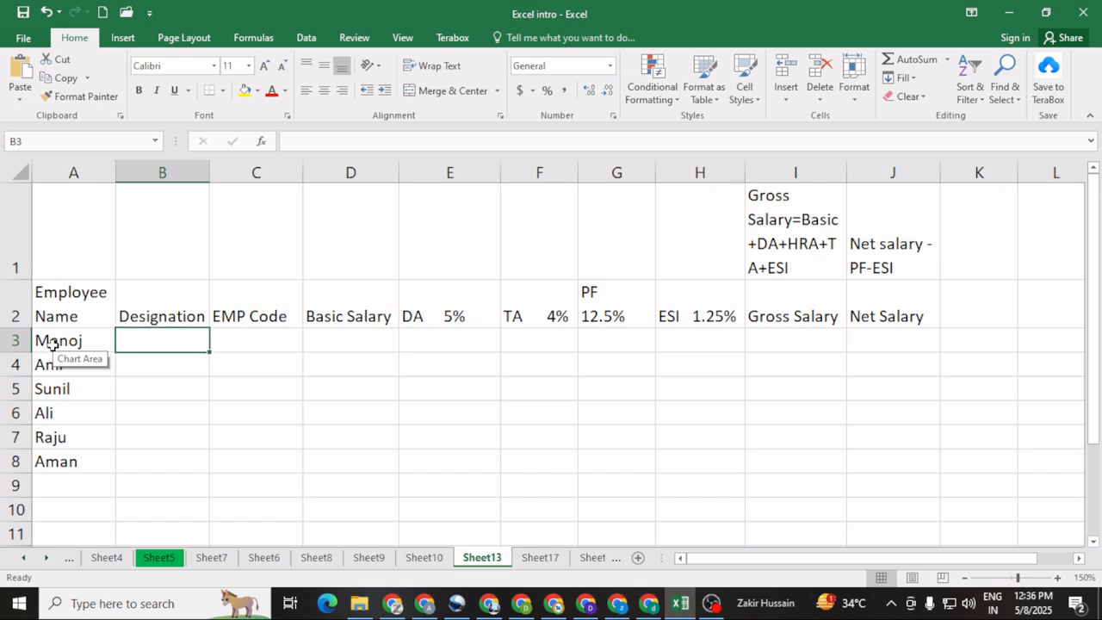
type("Manager")
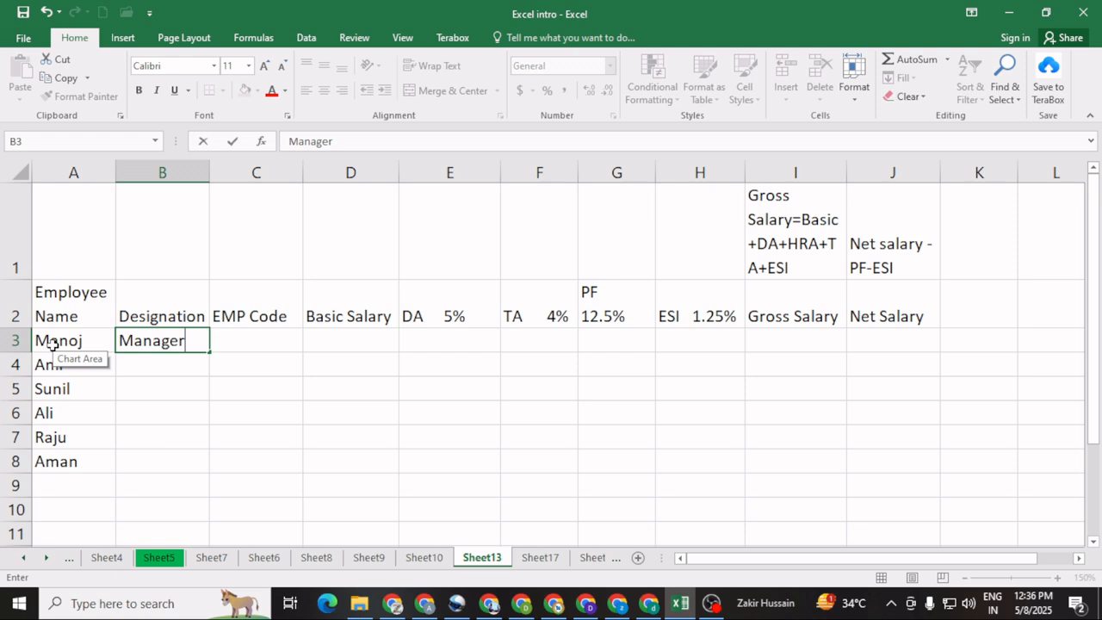
key("Return")
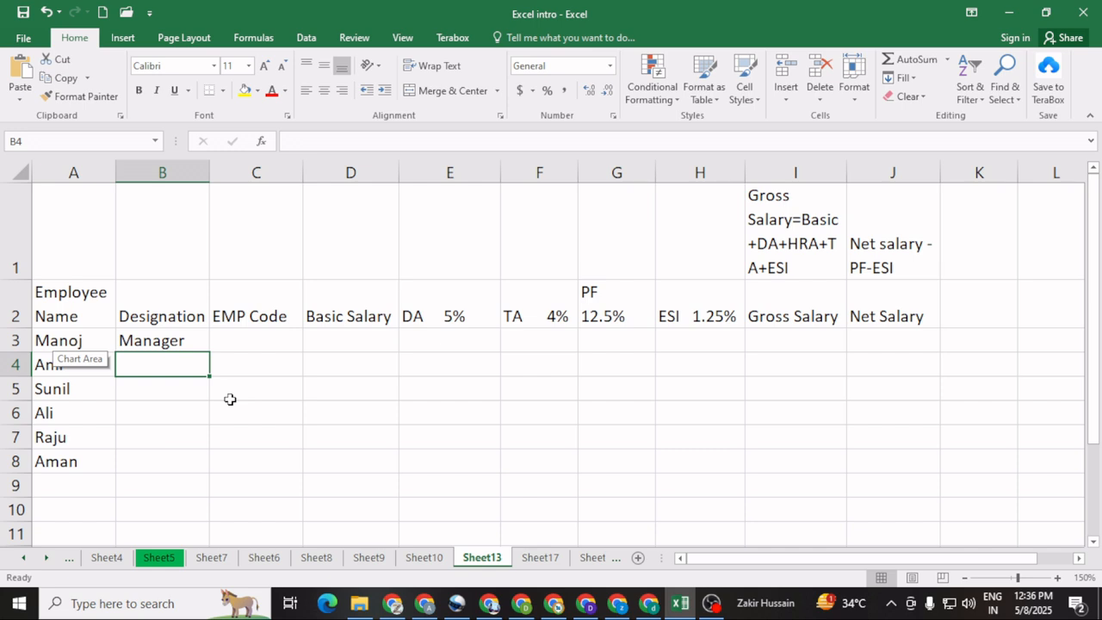
type("Supo")
key("BackSpace")
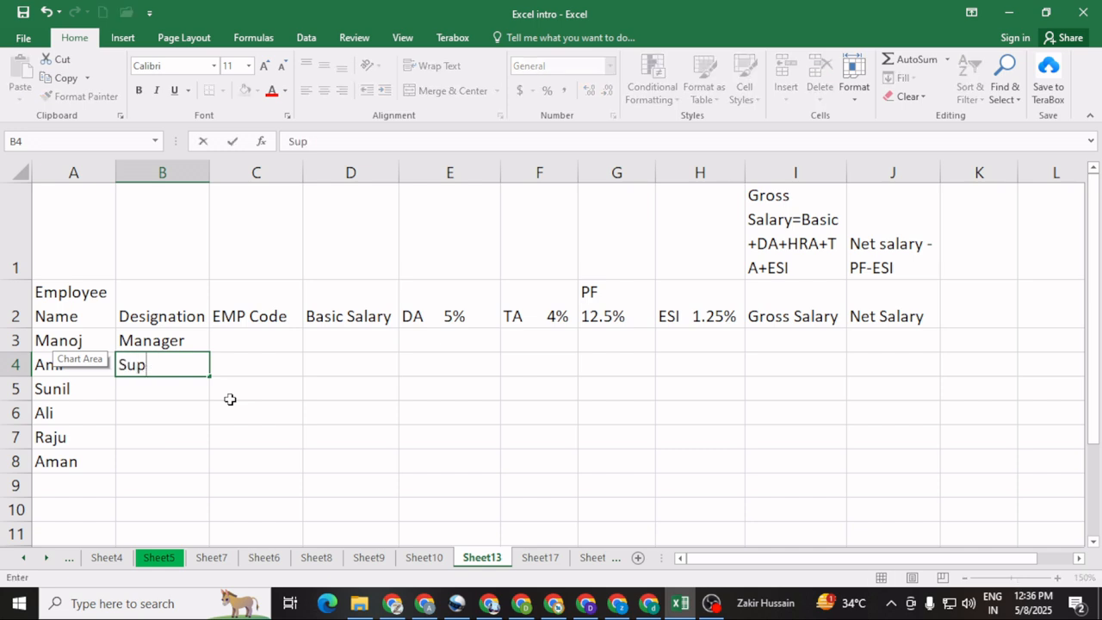
type("ervisor")
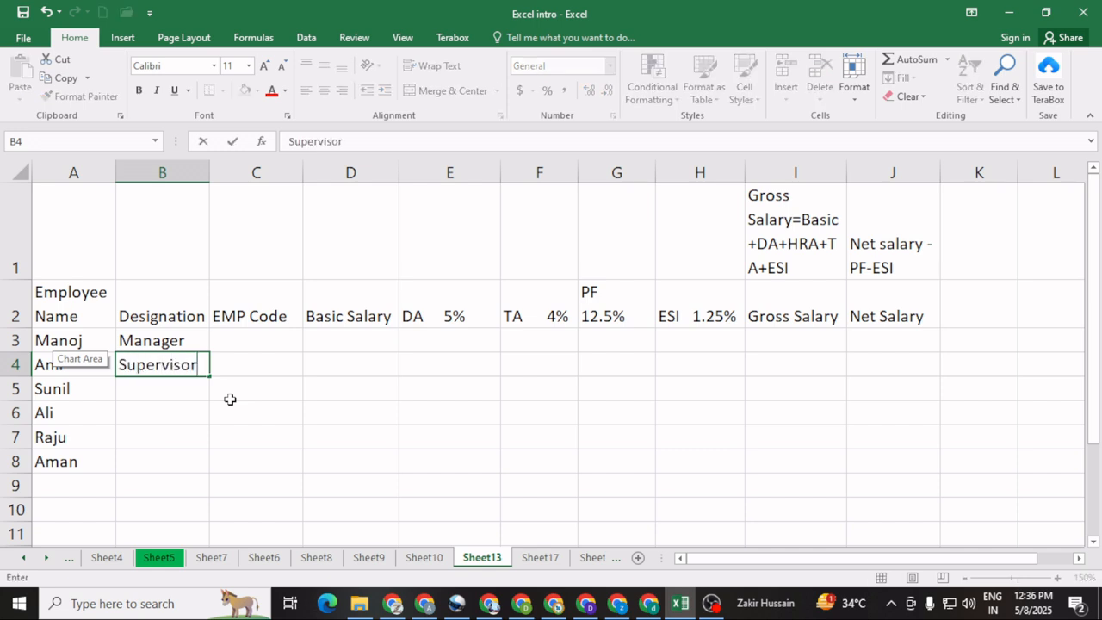
key("Return")
Step: Enter the designation "Helper" for the third, fourth and fifth employees in B5:B7
type("Helper")
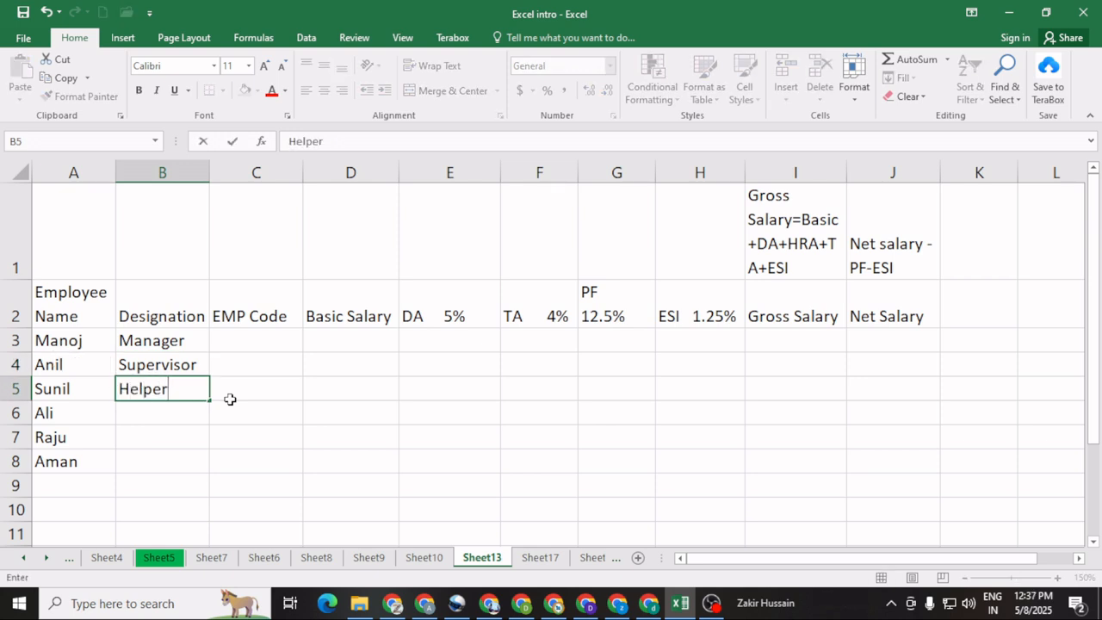
key("Return")
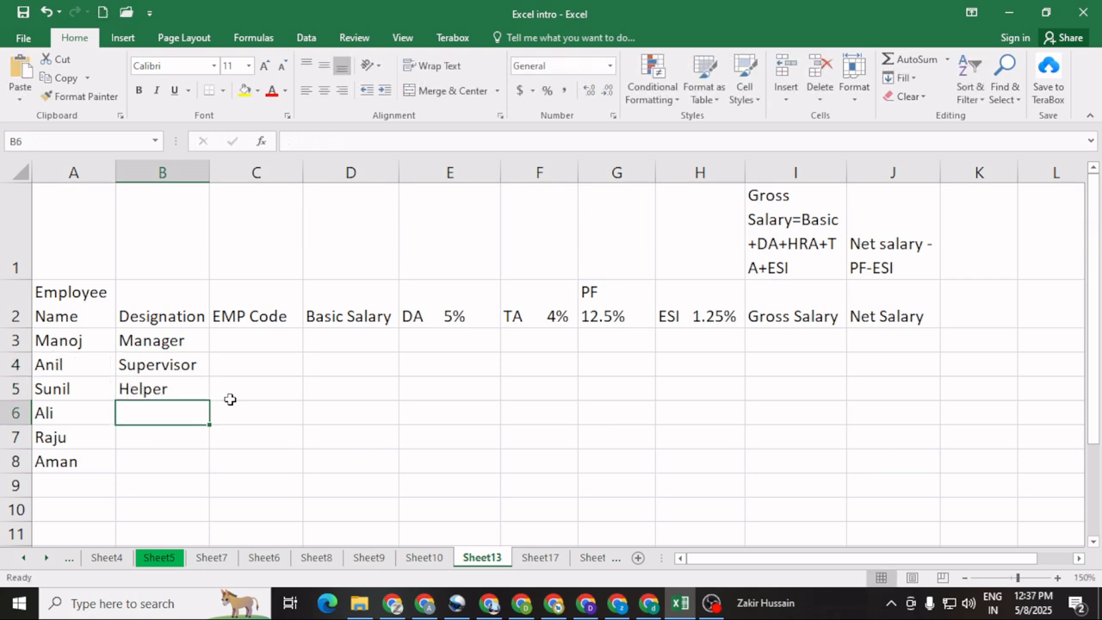
type("Helper")
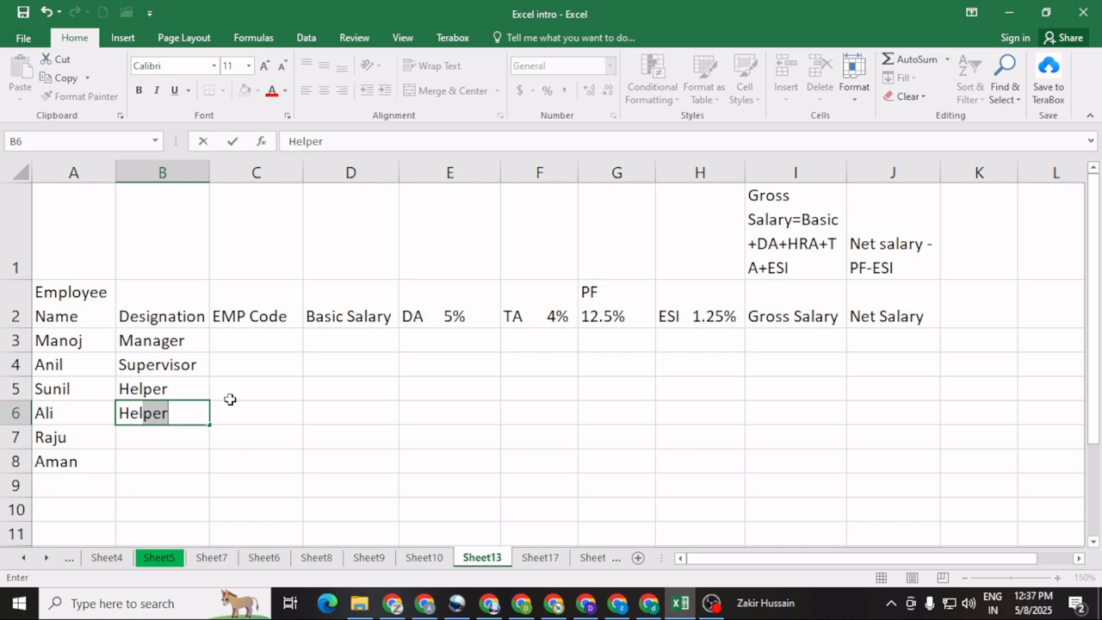
key("Return")
type("Helper")
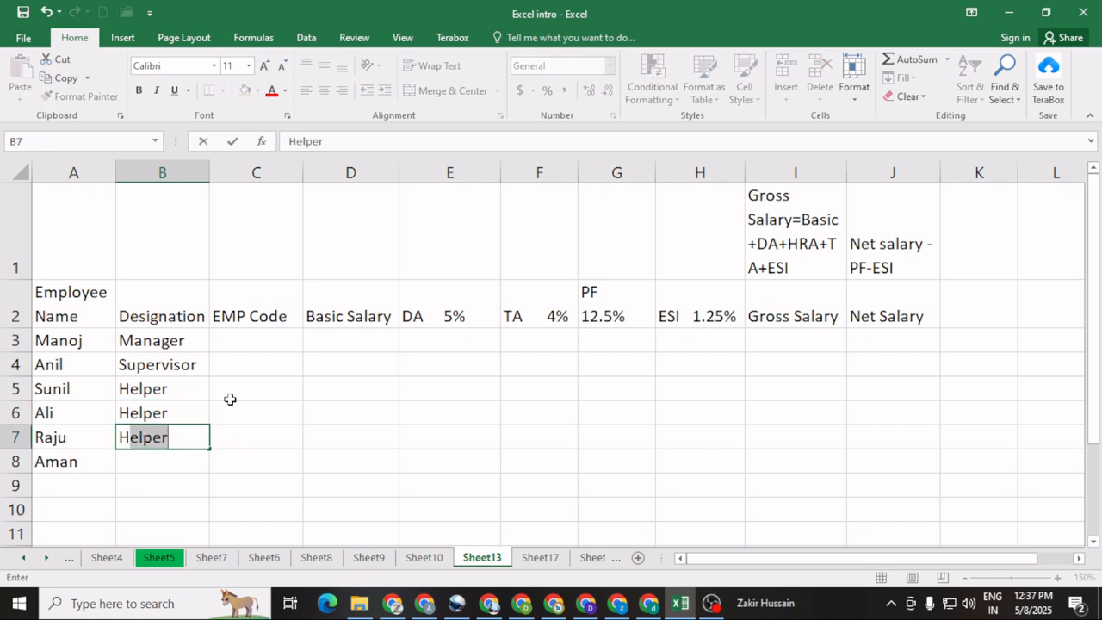
key("Return")
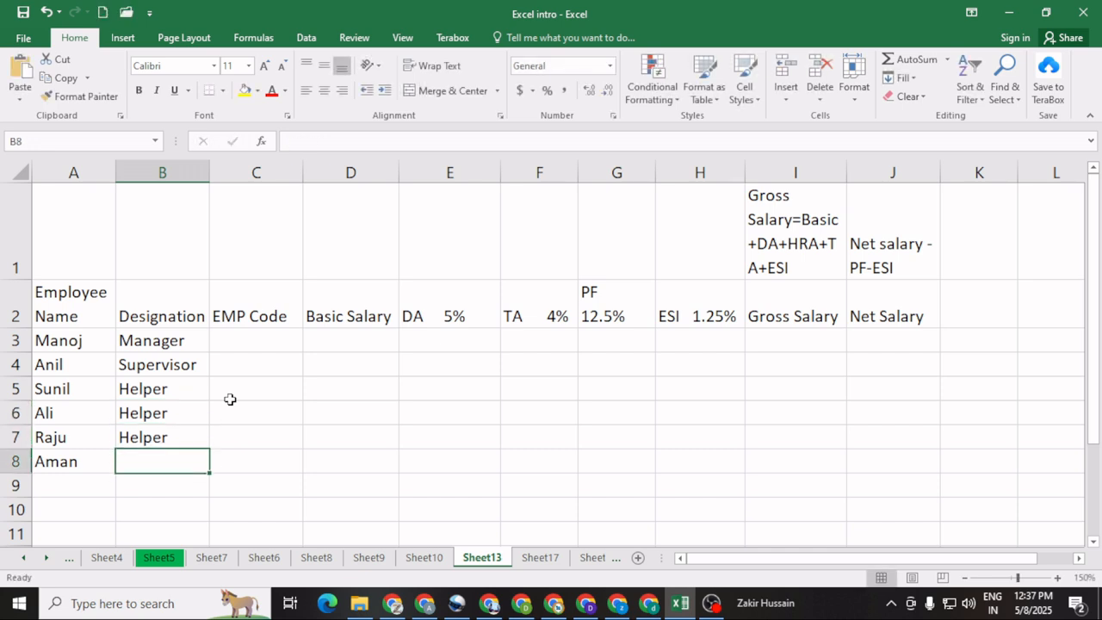
Step: Enter the designation "Team Leader" for the last employee in B8
type("T")
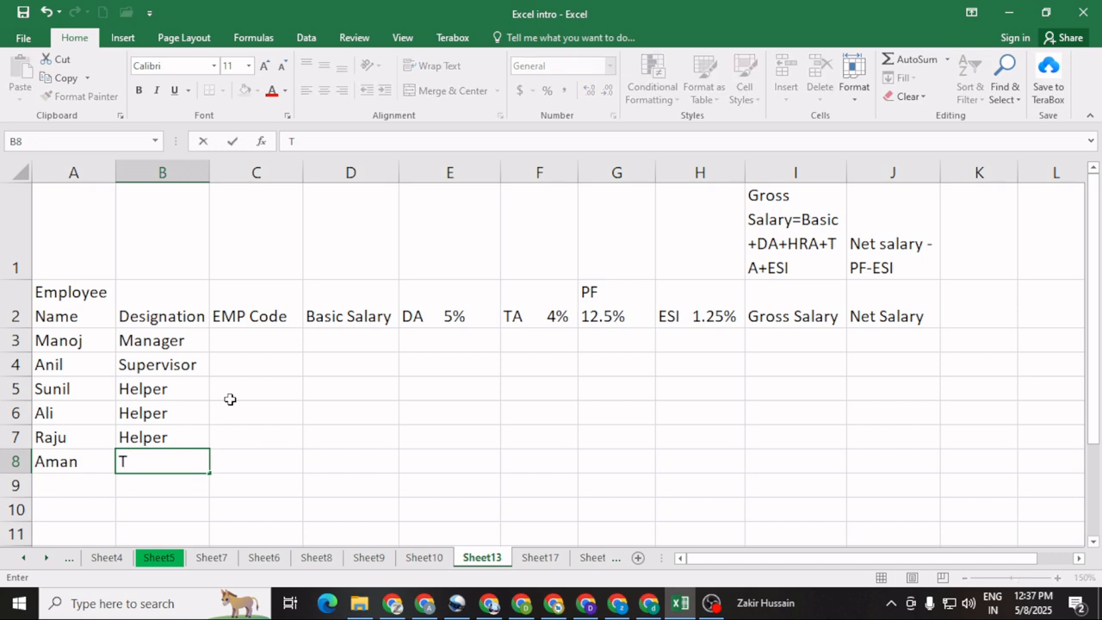
type("eam Leadre")
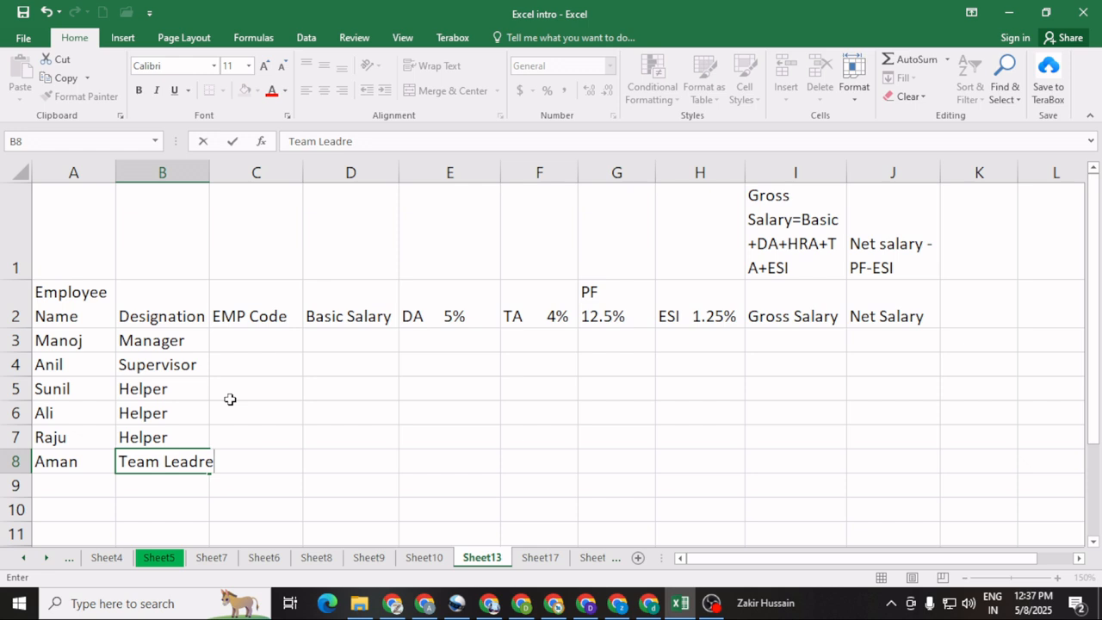
key("BackSpace")
key("BackSpace")
type("er")
left_click(231, 440)
left_click(160, 464)
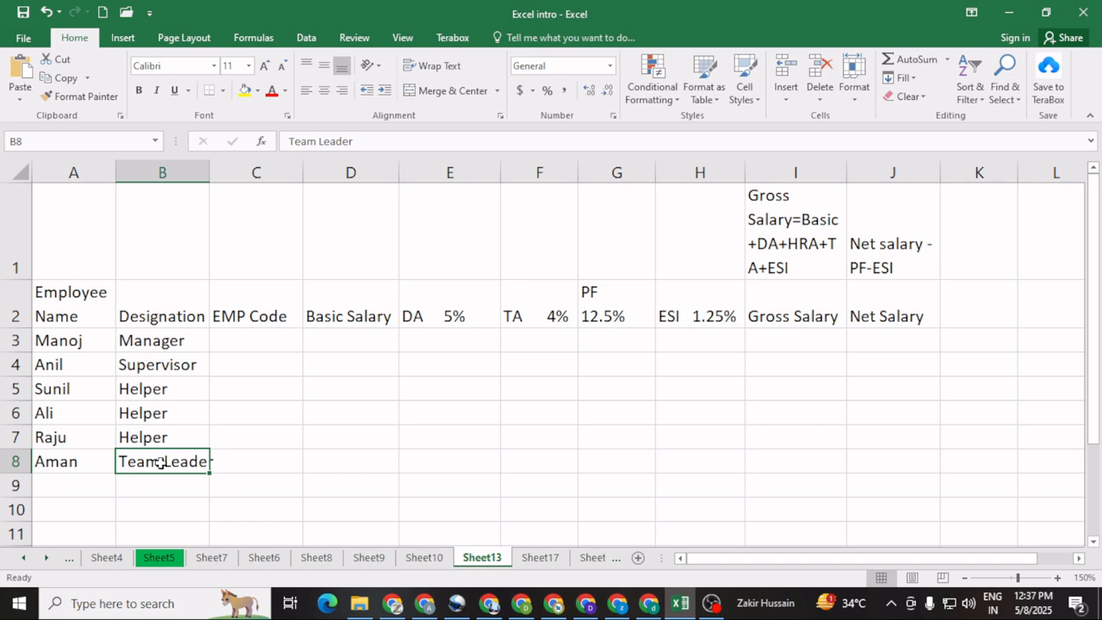
Step: Enter the first employee's DCA-prefixed employee code in C3, under the EMP Code header
left_click(268, 357)
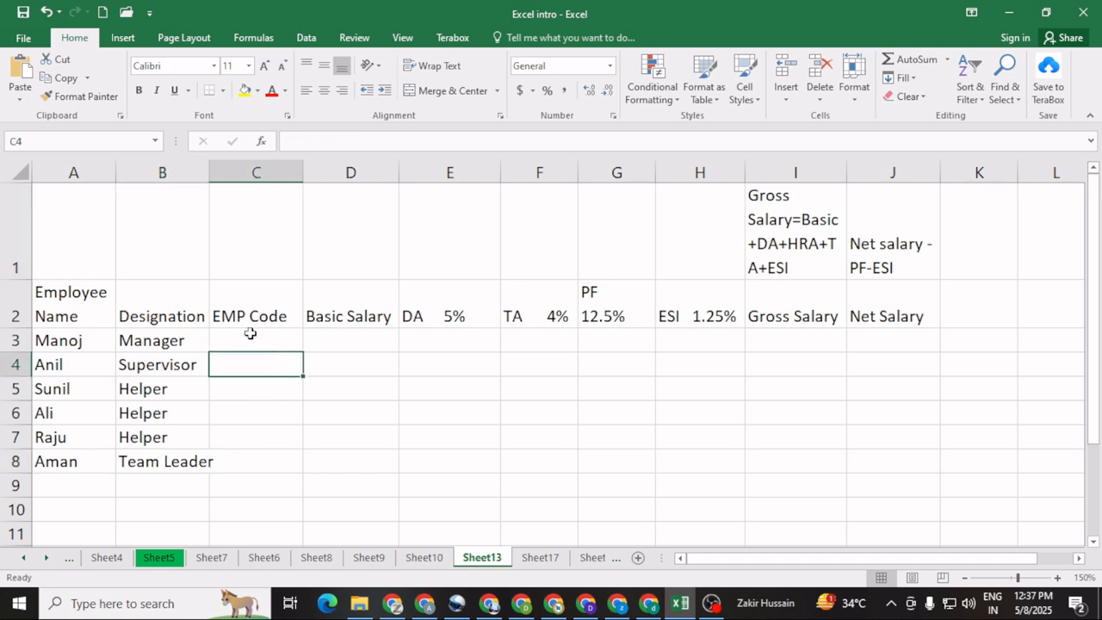
left_click(243, 337)
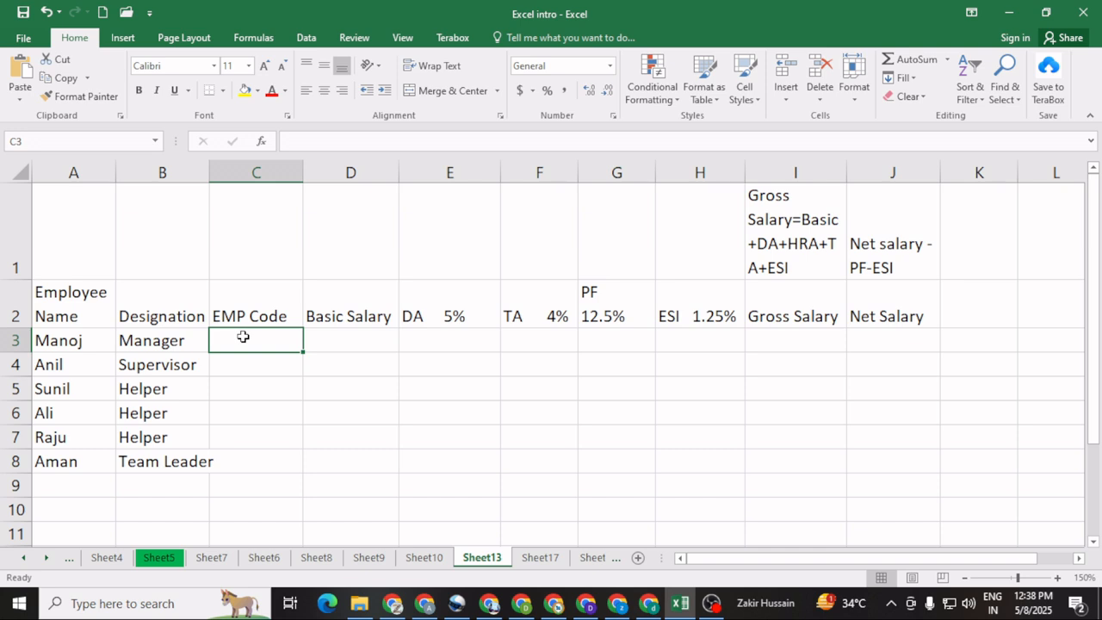
left_click(289, 438)
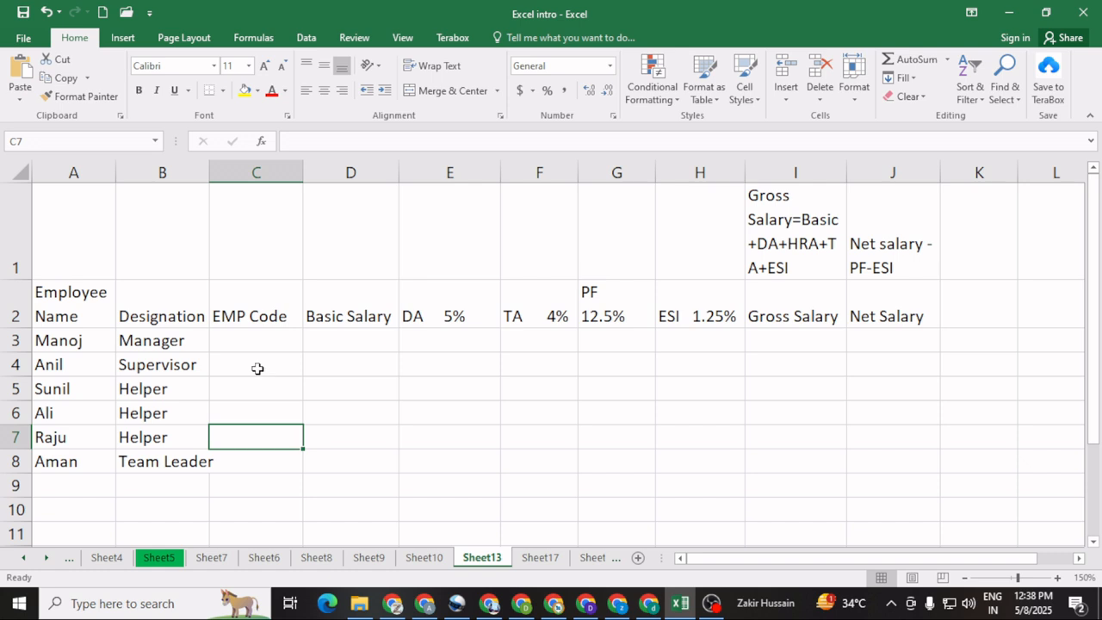
left_click(247, 347)
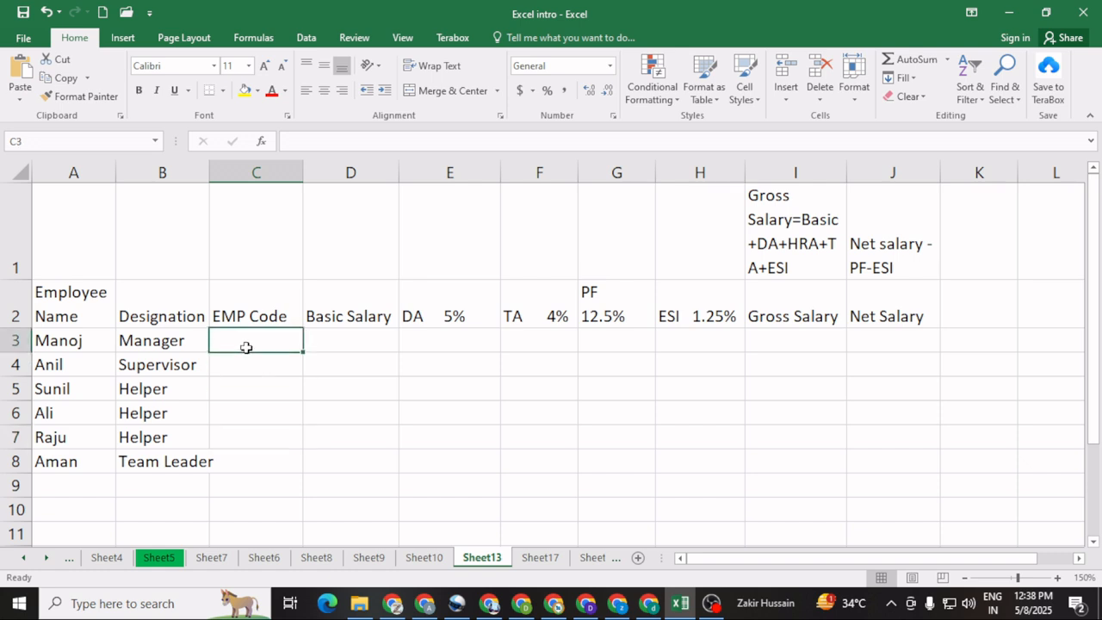
type("CDC")
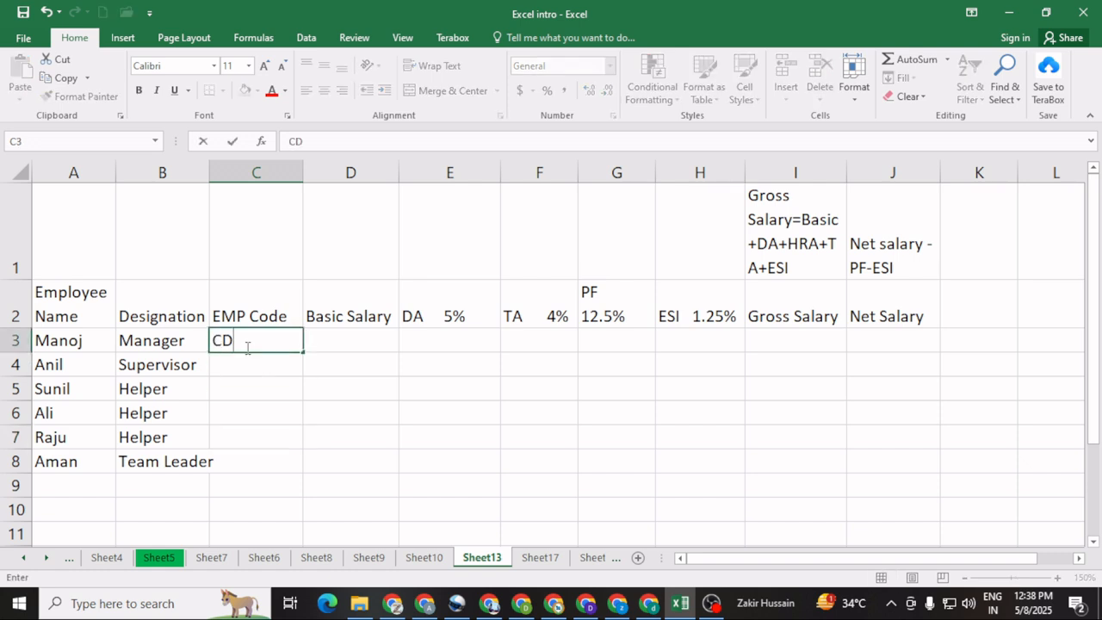
key("BackSpace")
key("BackSpace")
key("BackSpace")
type("DCA102")
key("Return")
Step: Enter the next consecutive employee code in C4 and fill the series down through C8
type("DCA")
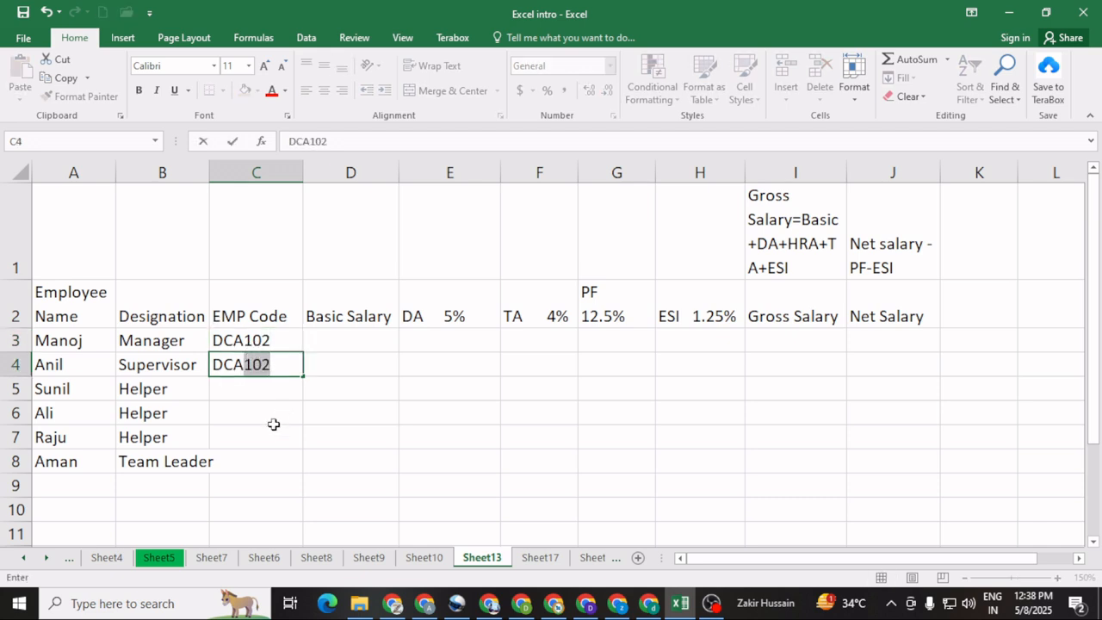
type("103")
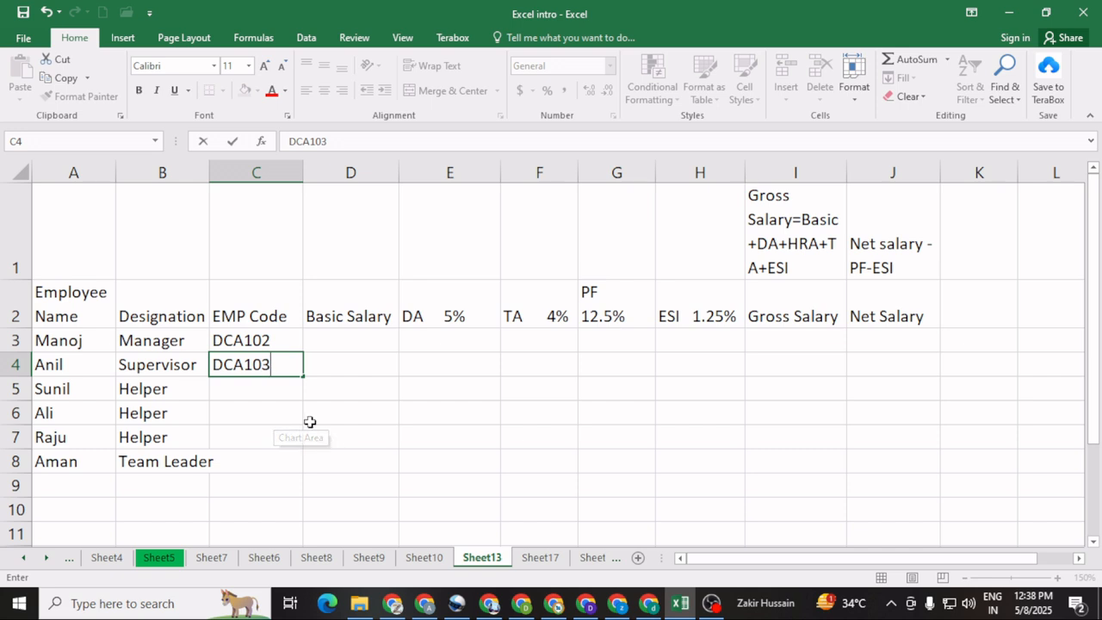
key("Return")
left_click(293, 369)
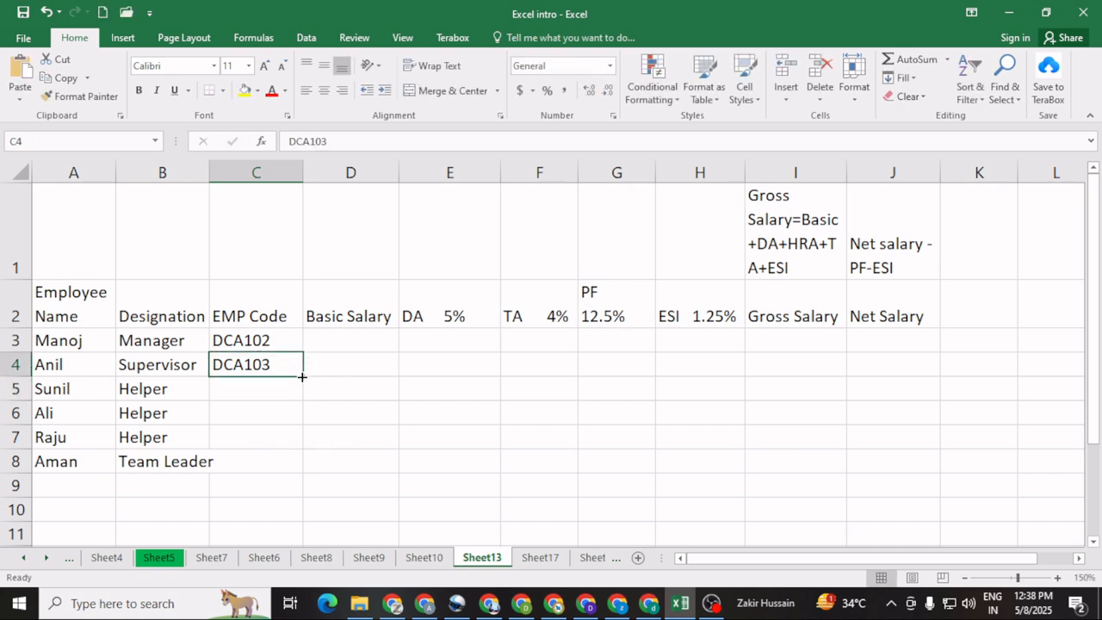
left_click_drag(302, 376, 302, 476)
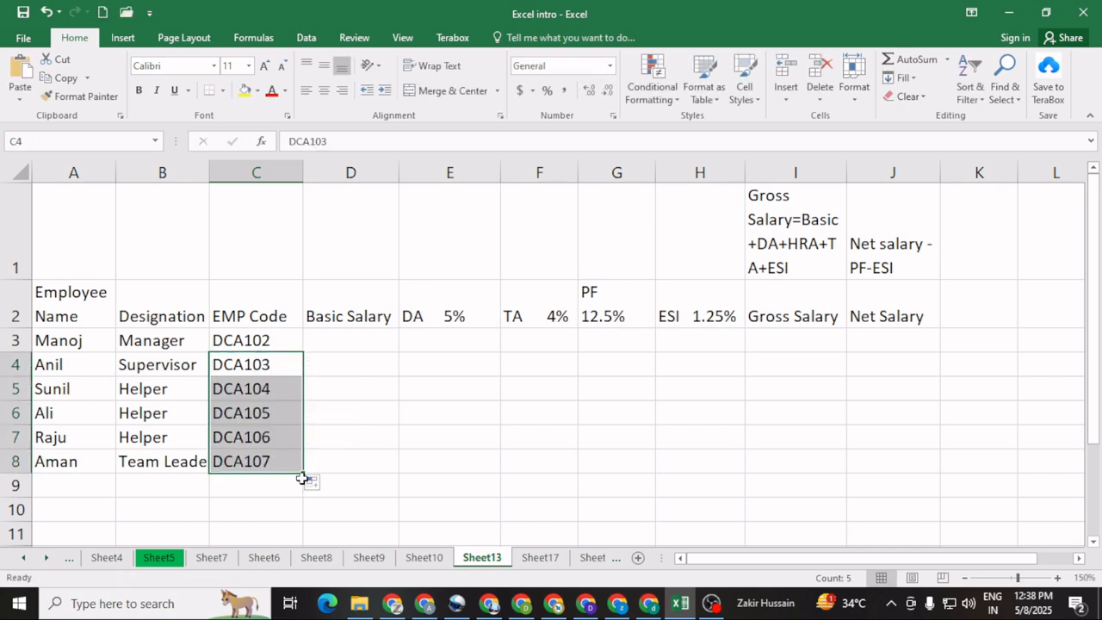
left_click(342, 429)
left_click(337, 337)
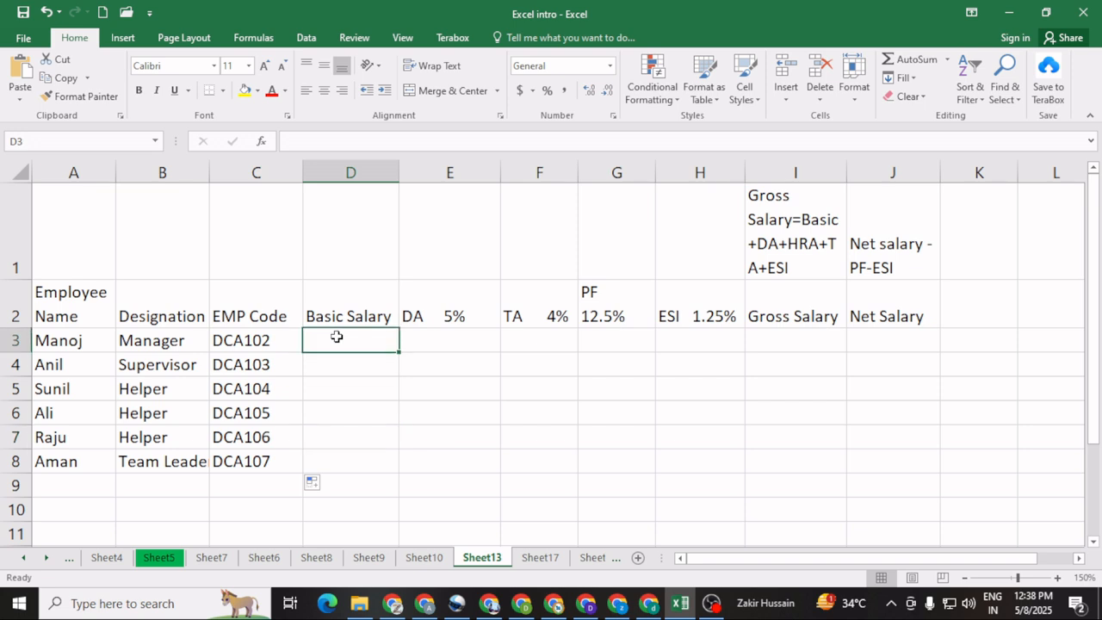
key("Page_Down")
key("End")
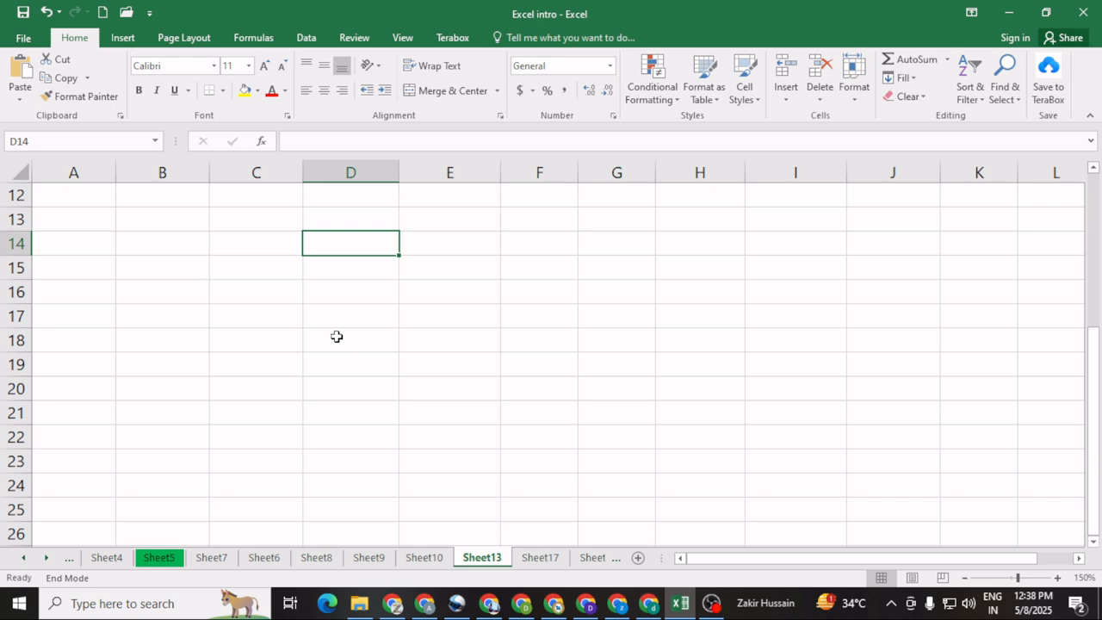
type("31000")
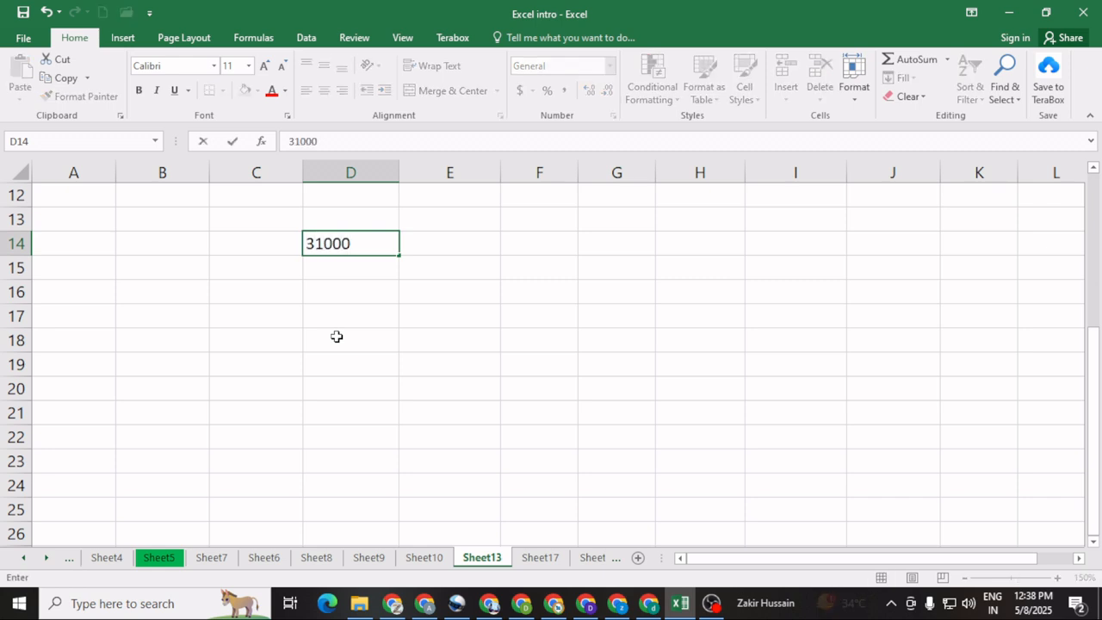
left_click(337, 337)
scroll(336, 336, "up", 4)
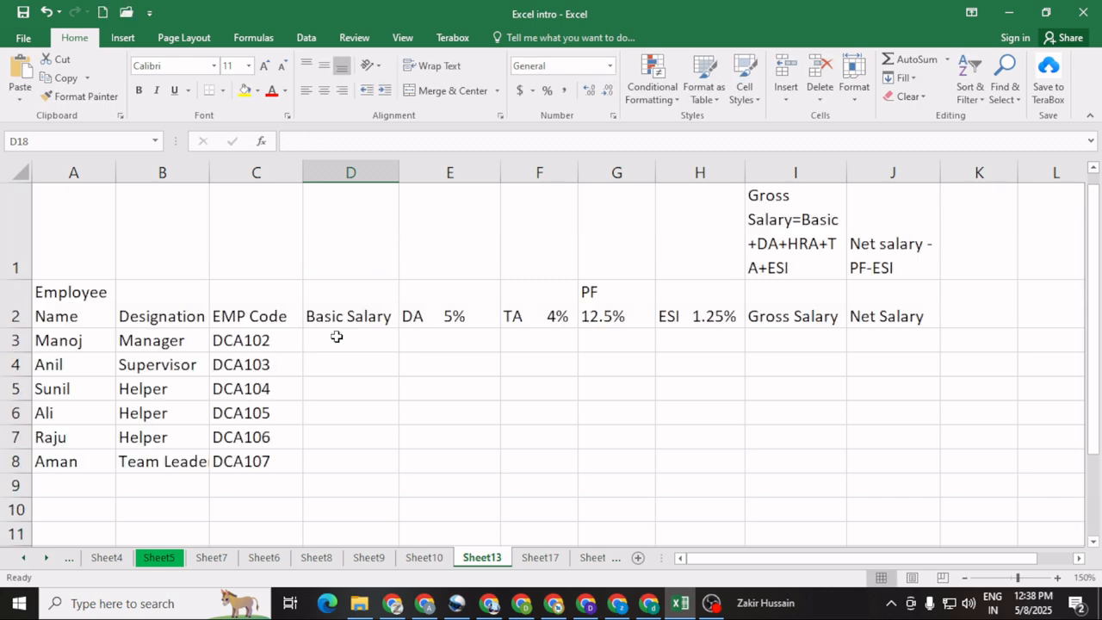
Step: Enter the basic salaries 31000 and 21300 for the first two employees in D3 and D4
left_click(337, 339)
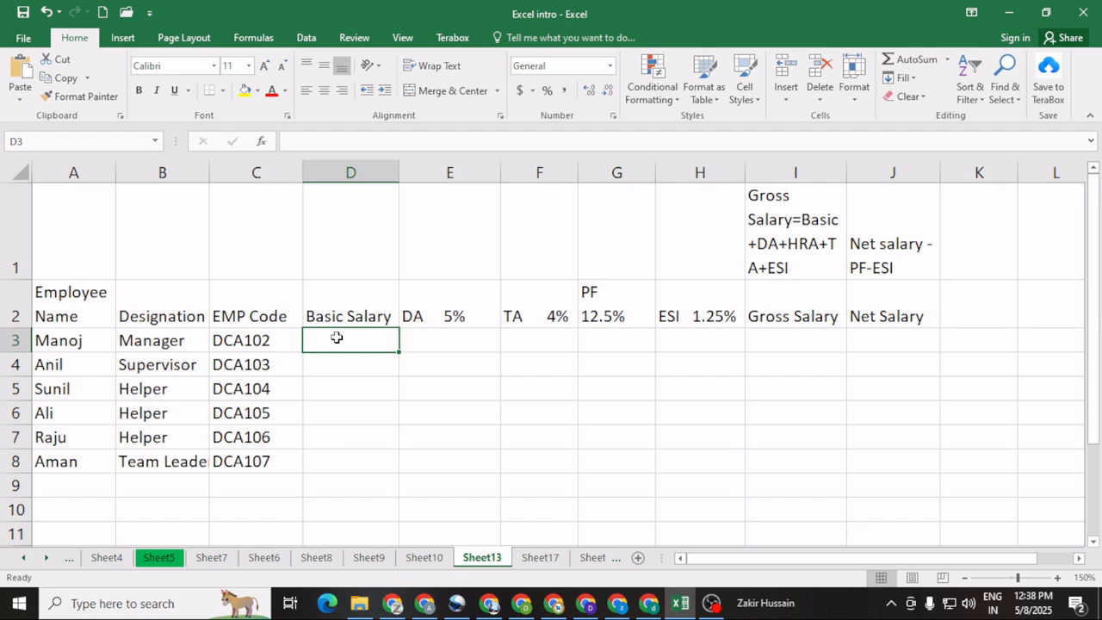
type("31000")
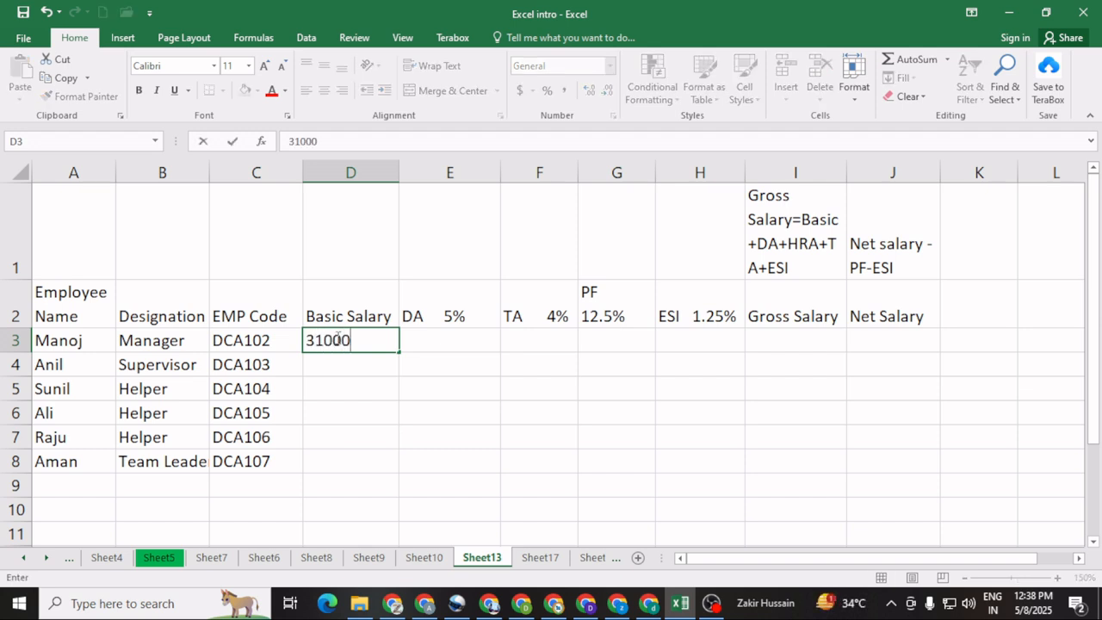
key("Return")
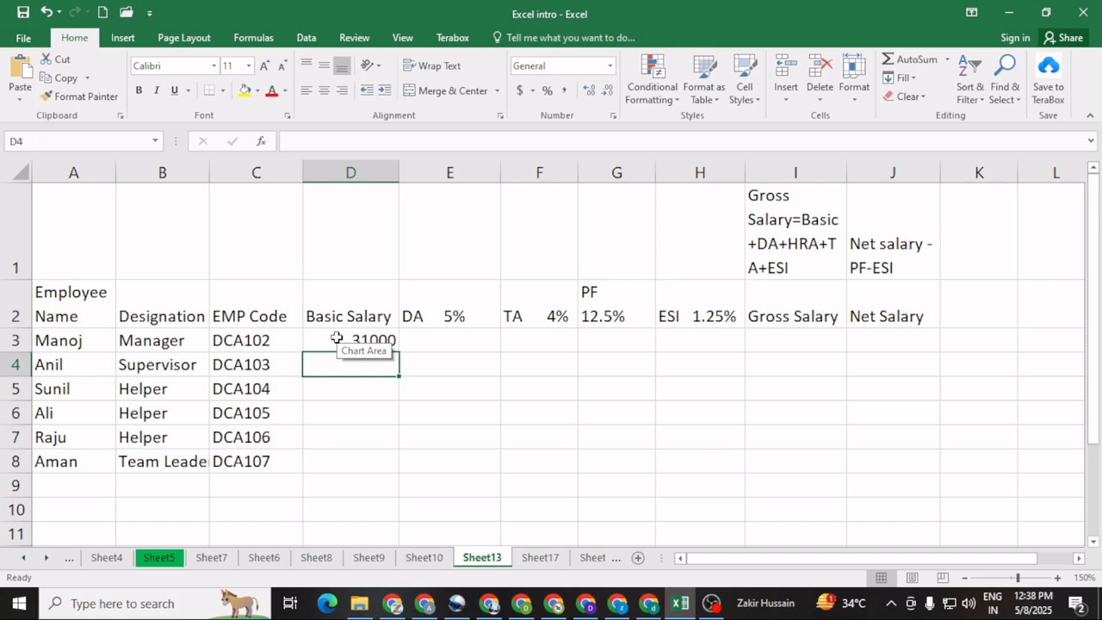
type("21300")
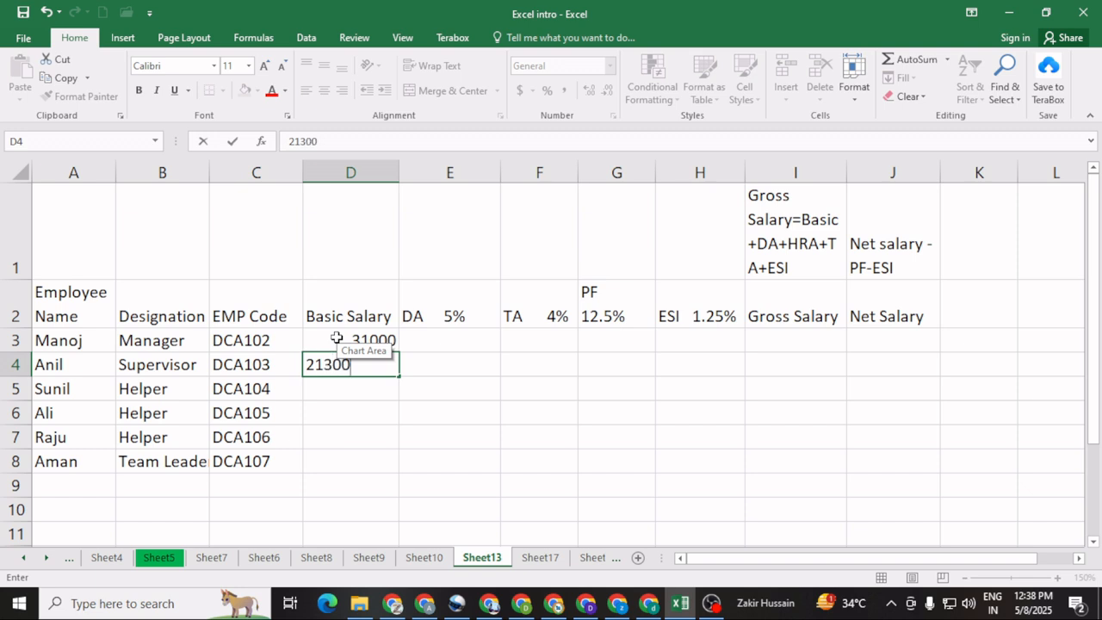
key("Return")
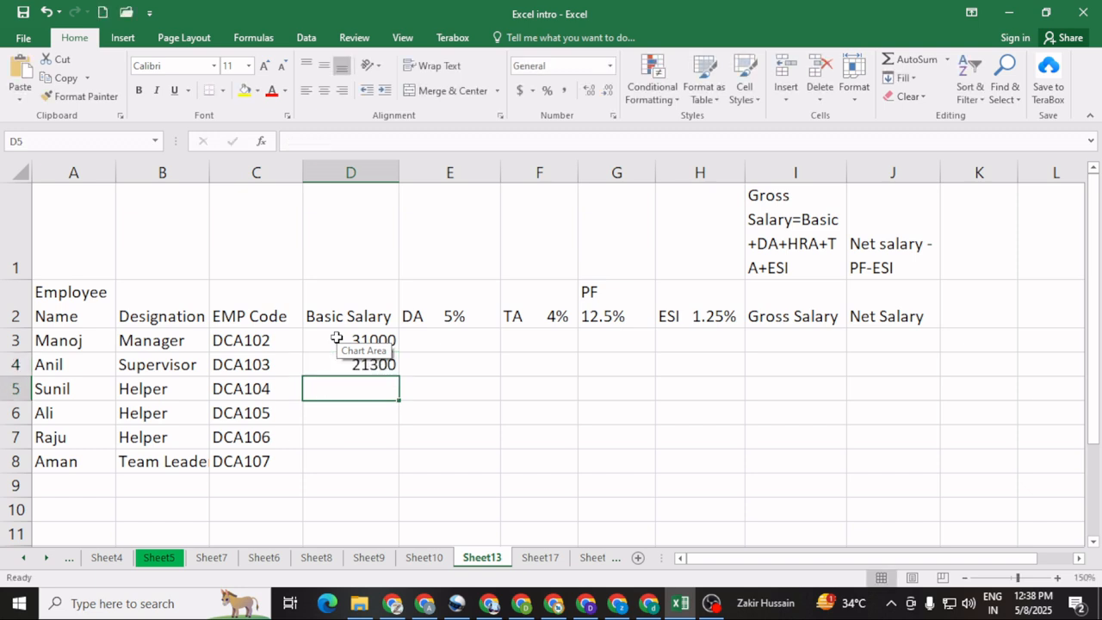
Step: Enter the basic salaries 12500 and 12300 for the third and fourth employees in D5 and D6
type("125")
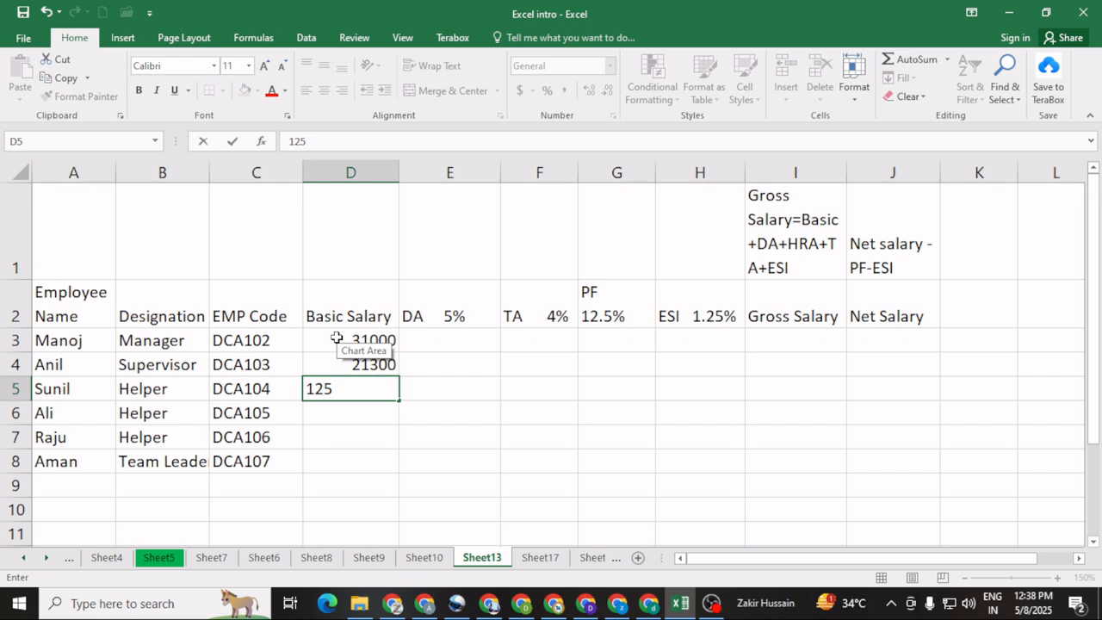
type("00")
key("Return")
type("1")
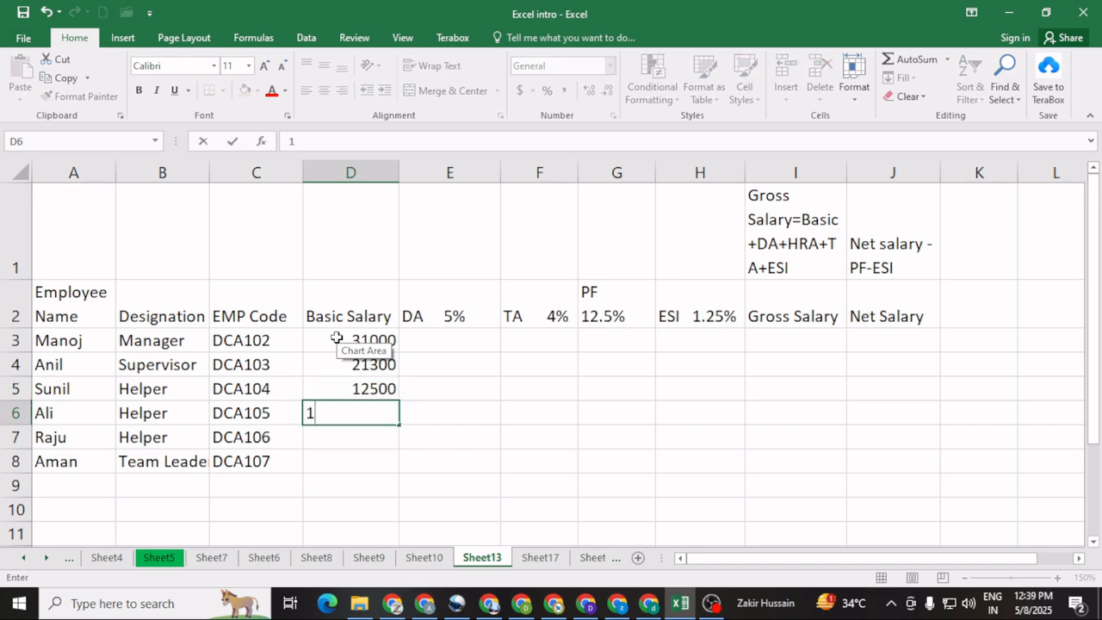
type("2300")
key("Return")
Step: Enter the basic salaries 11400 and 15600 for the last two employees in D7 and D8
type("11400")
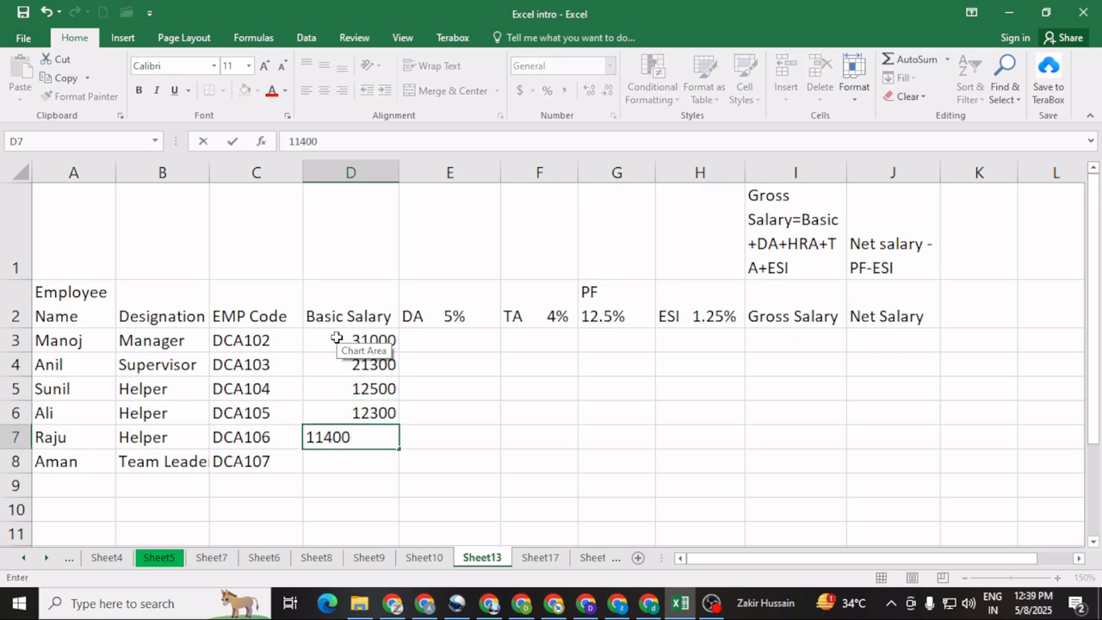
key("Return")
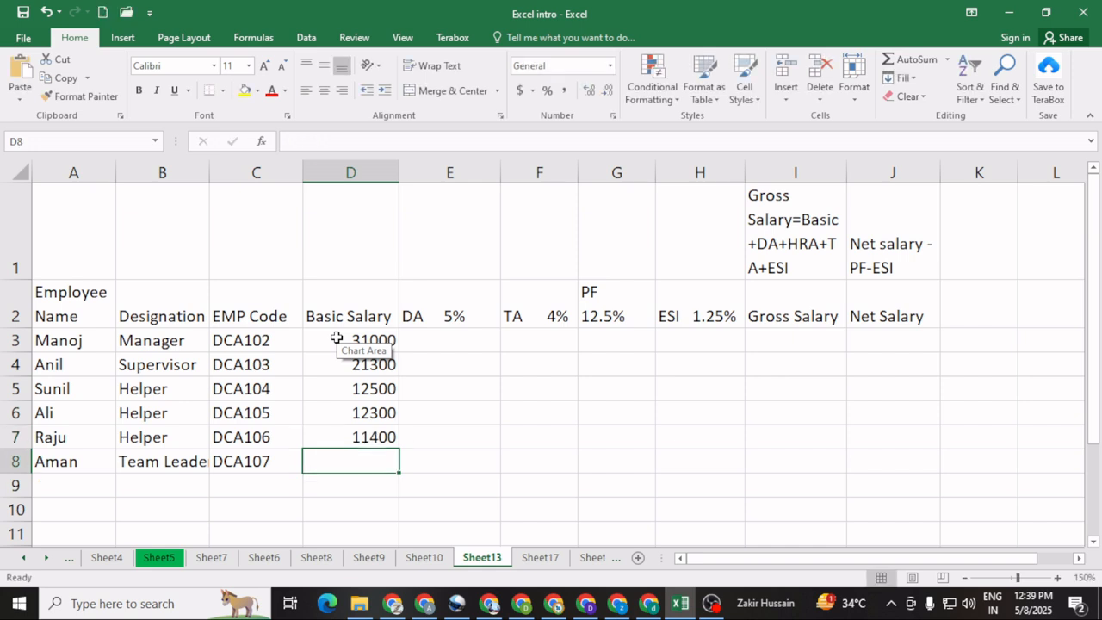
type("15")
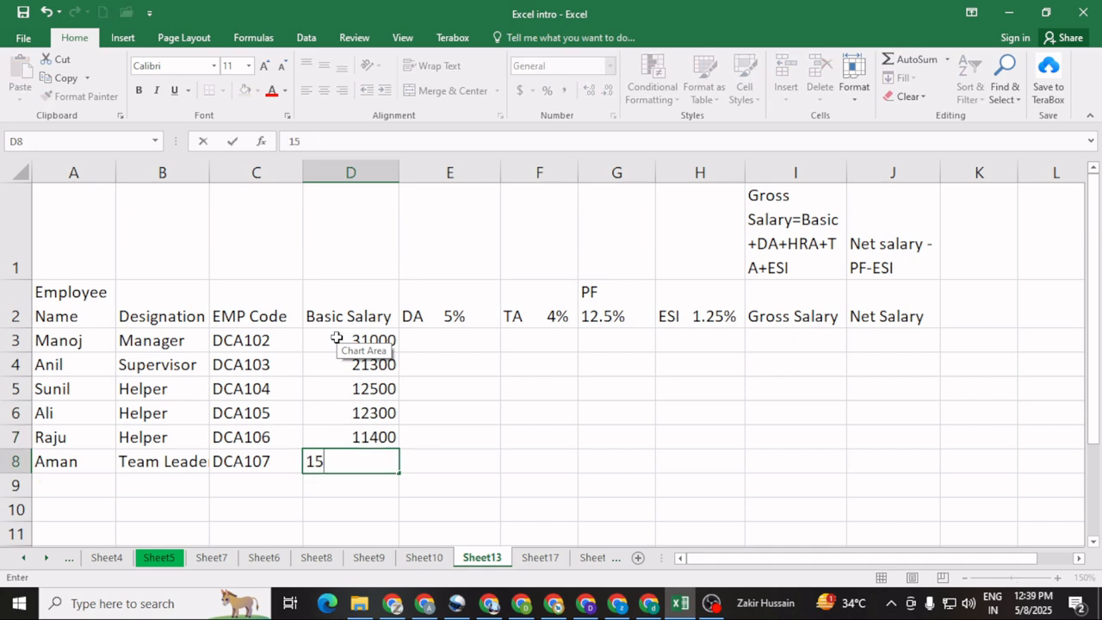
type("600")
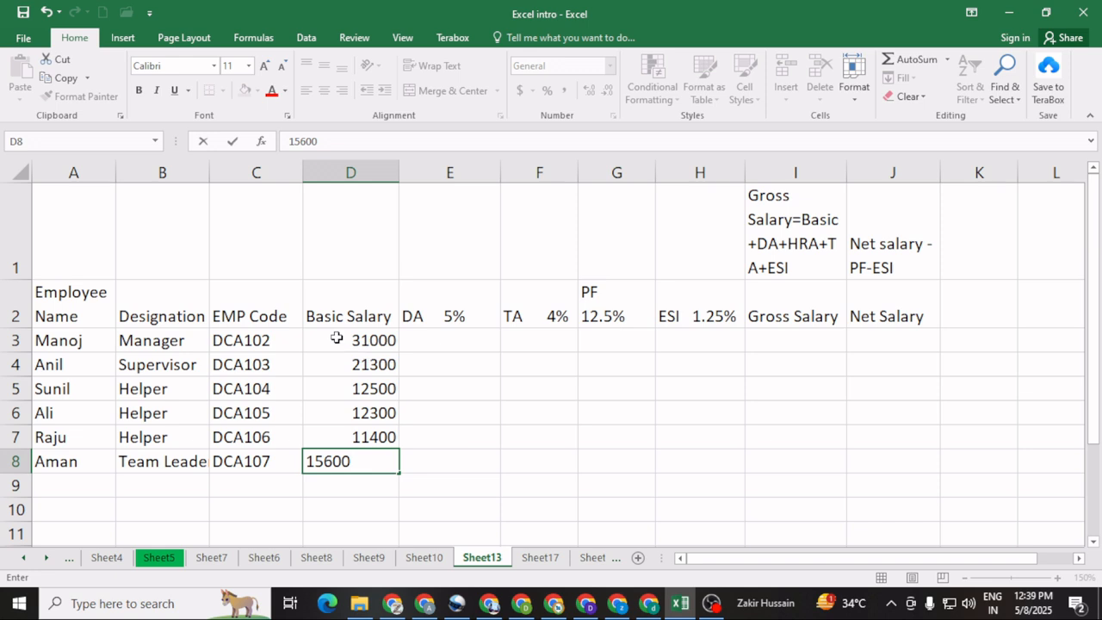
left_click(449, 456)
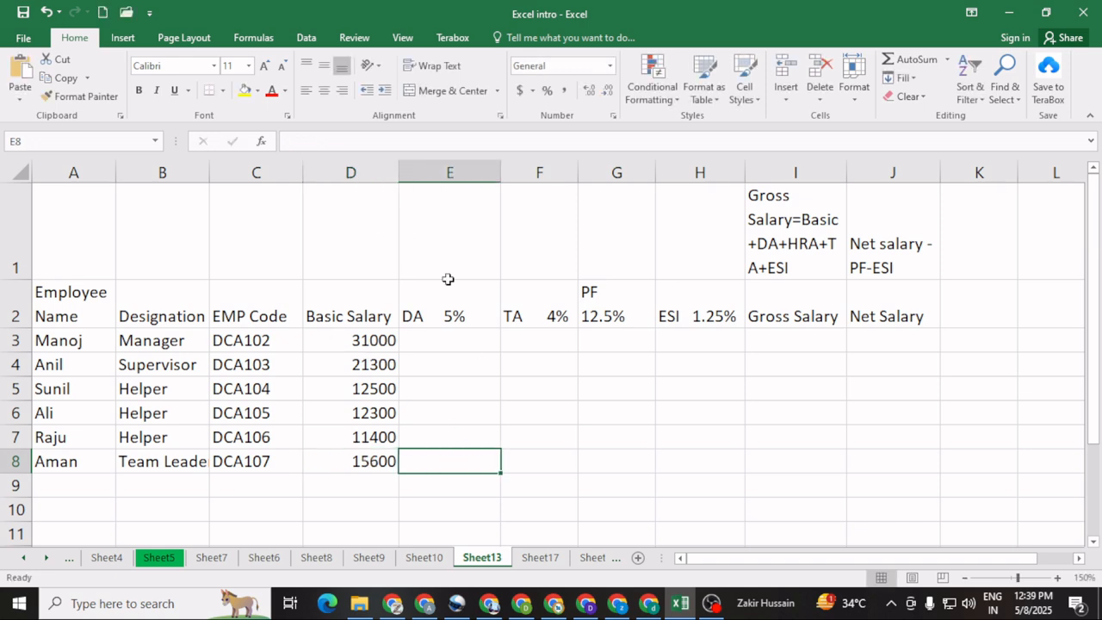
Step: Insert a new column before the PF column and enter the header "HRA 3%" in G2
left_click(436, 336)
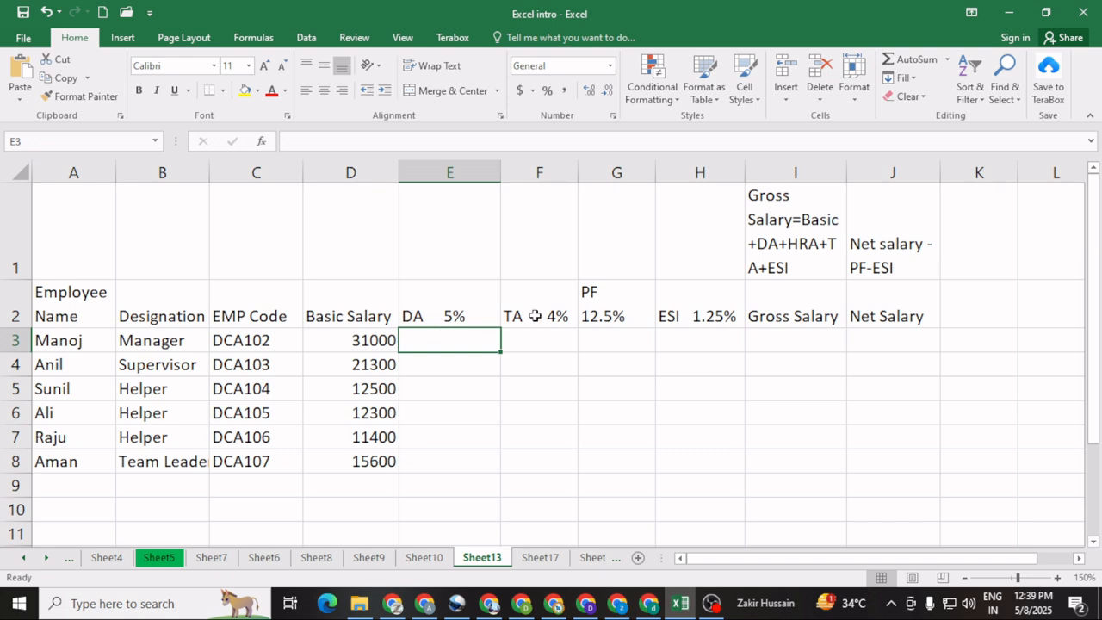
left_click(613, 338)
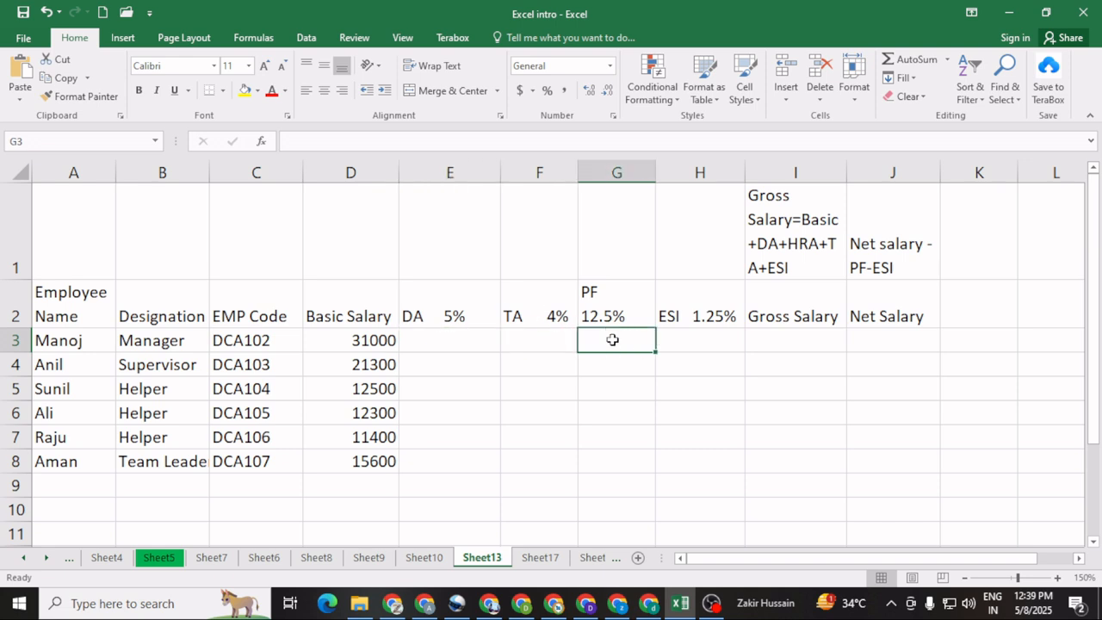
left_click(602, 167)
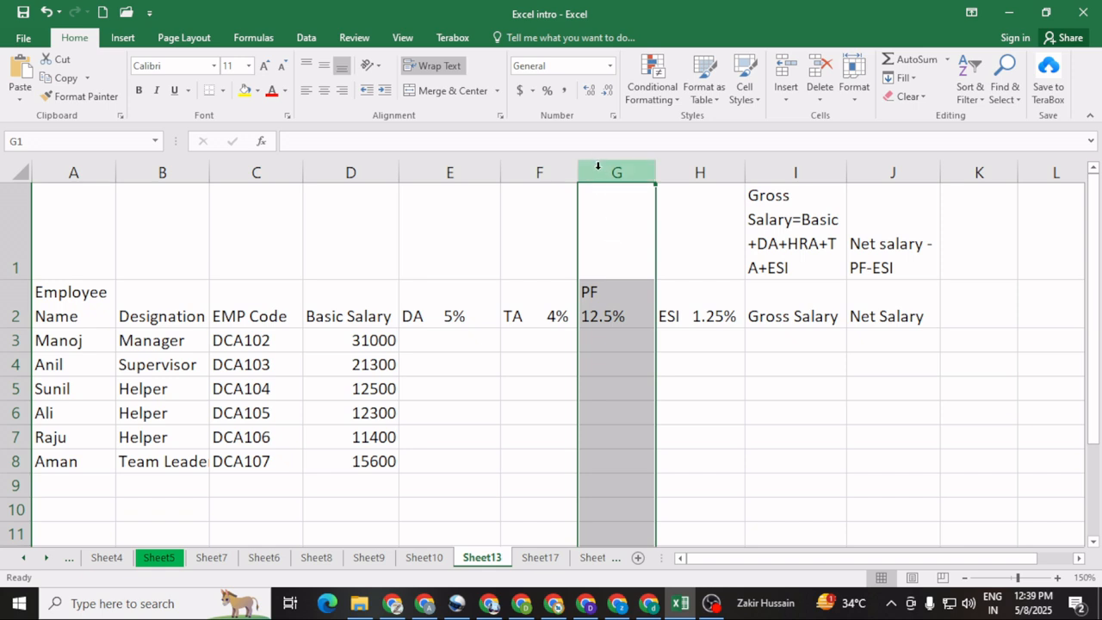
left_click(782, 71)
left_click(610, 304)
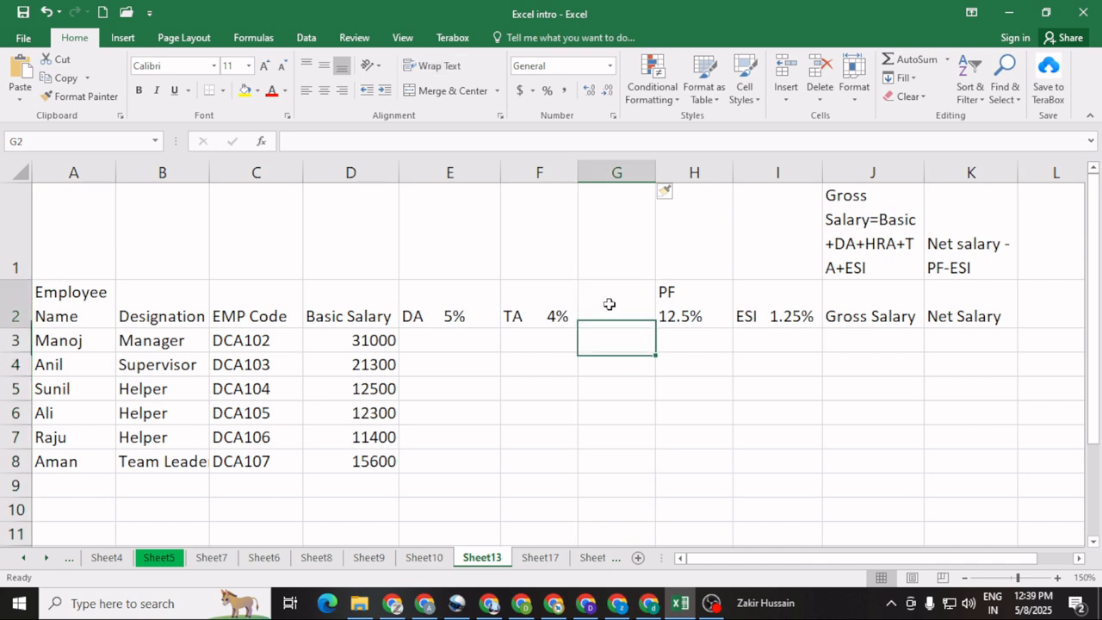
type("HRA")
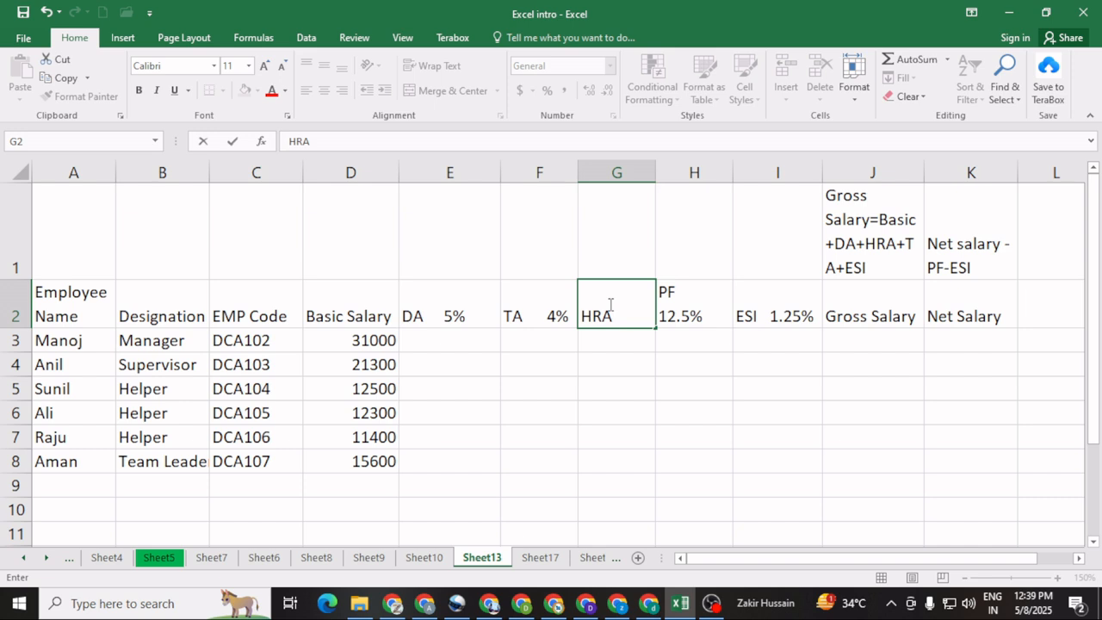
type("   3%")
left_click(591, 406)
Step: Calculate the first employee's DA in E3 with =D3*5% and fill the formula down through E9
left_click(422, 345)
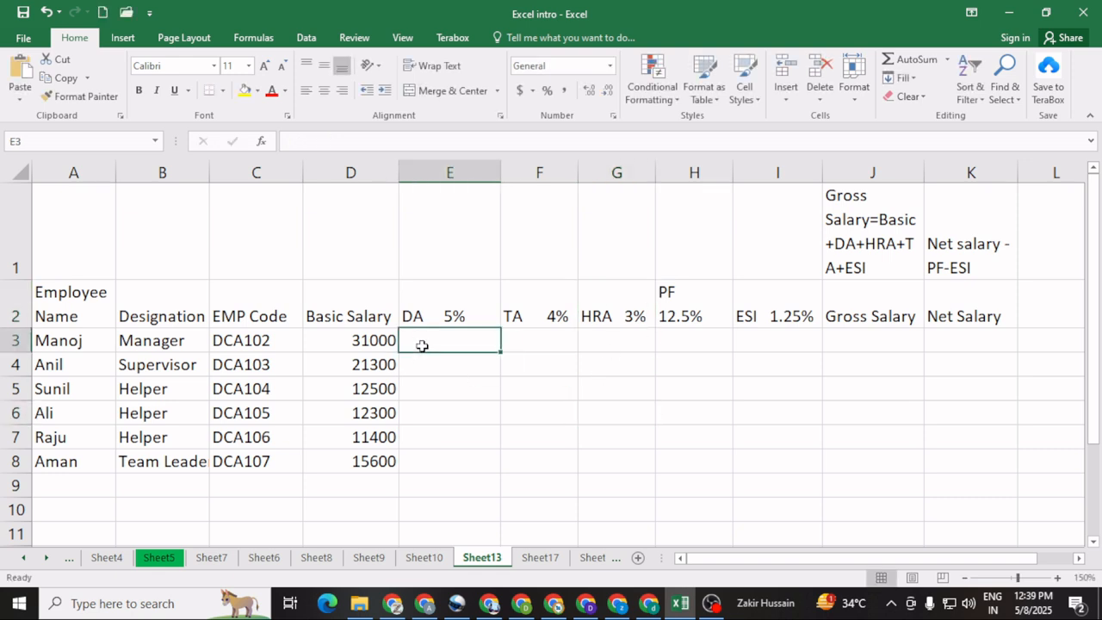
type("=")
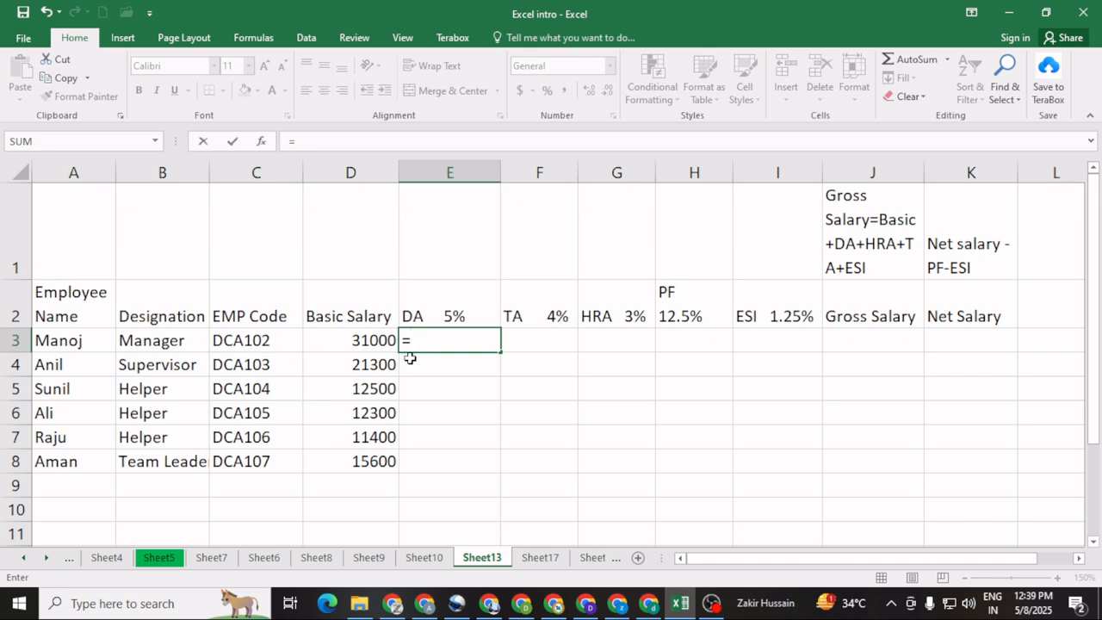
left_click(363, 341)
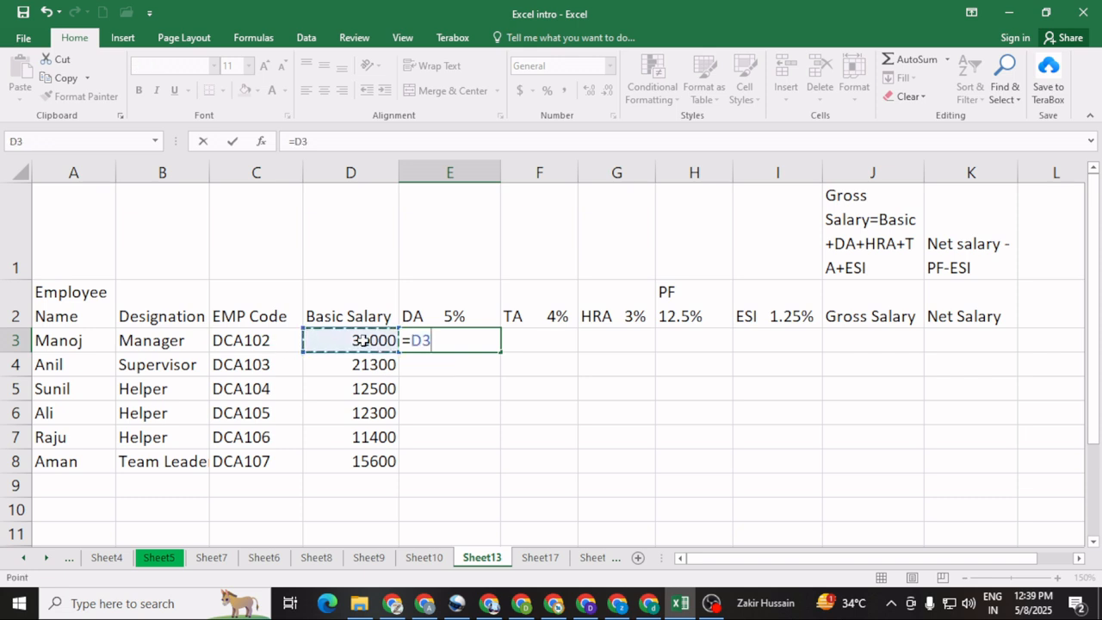
type("*")
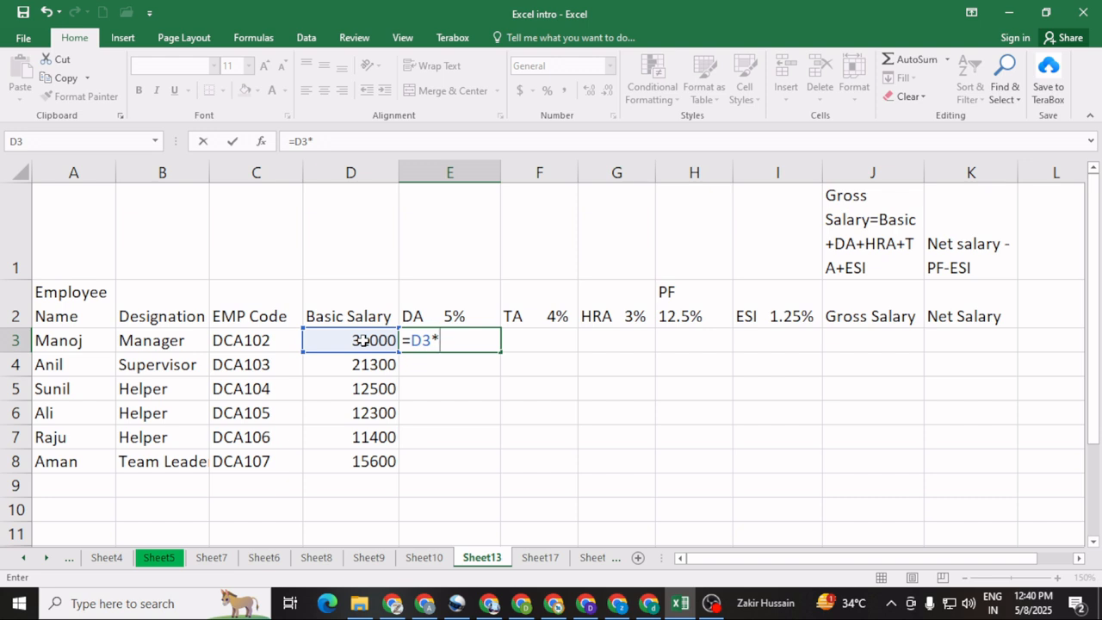
type("5%")
key("Return")
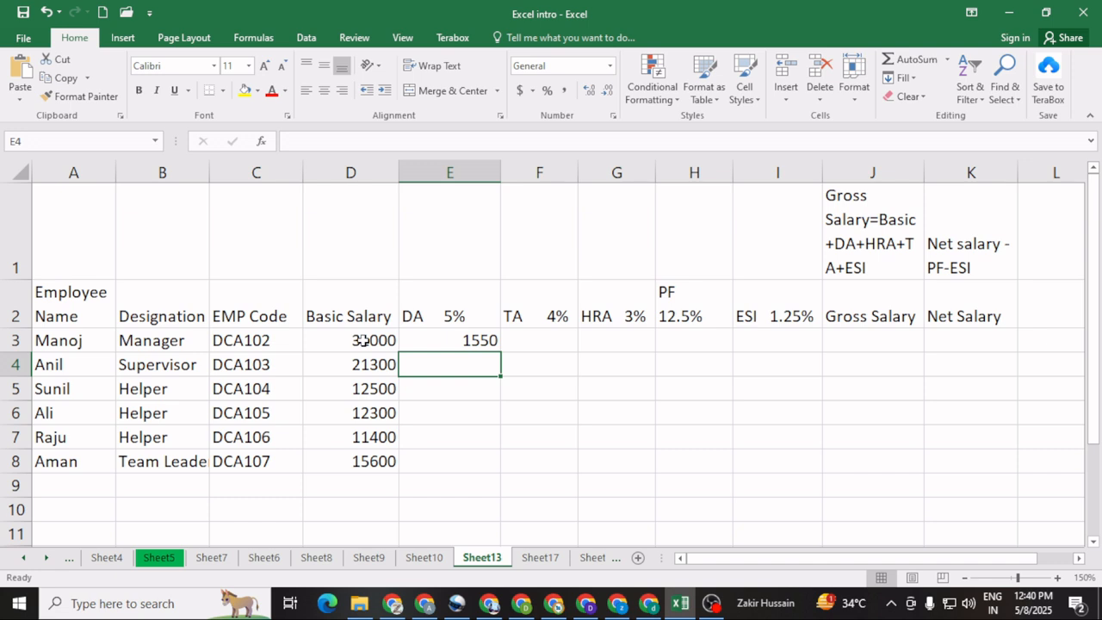
left_click(441, 343)
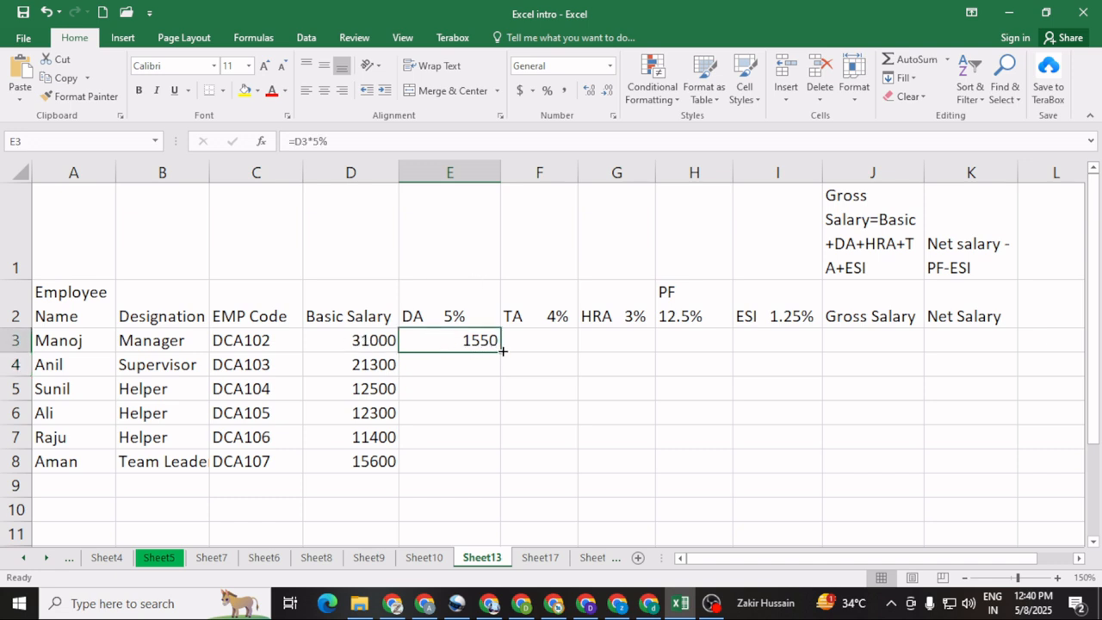
left_click_drag(502, 351, 497, 497)
left_click(461, 517)
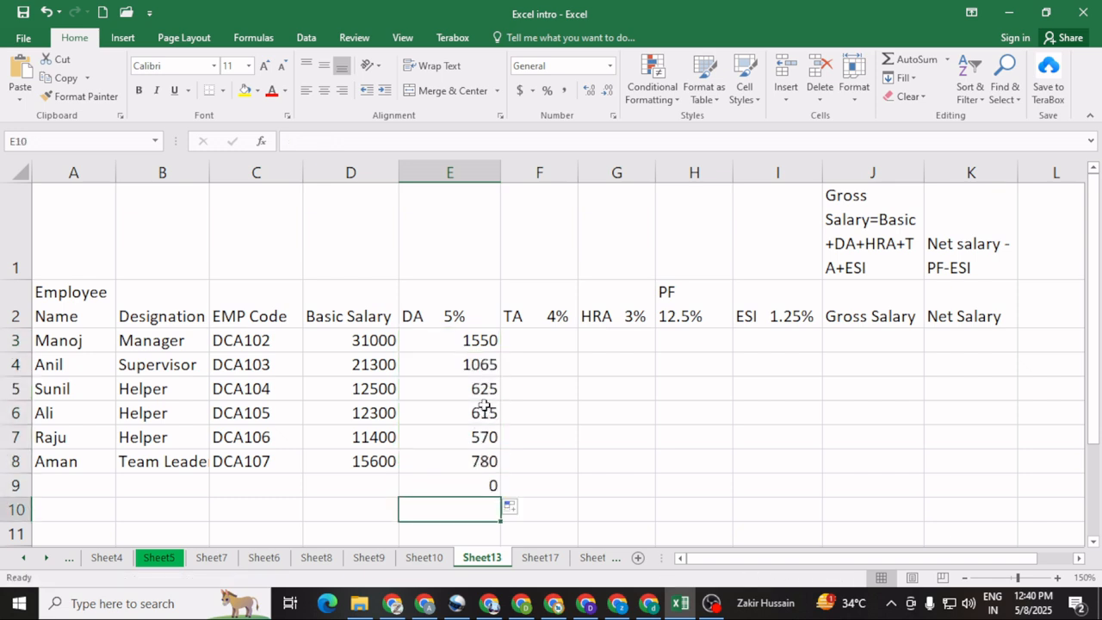
Step: Calculate the first employee's TA in F3 with =D3*4% and fill the formula down through F9
left_click(532, 335)
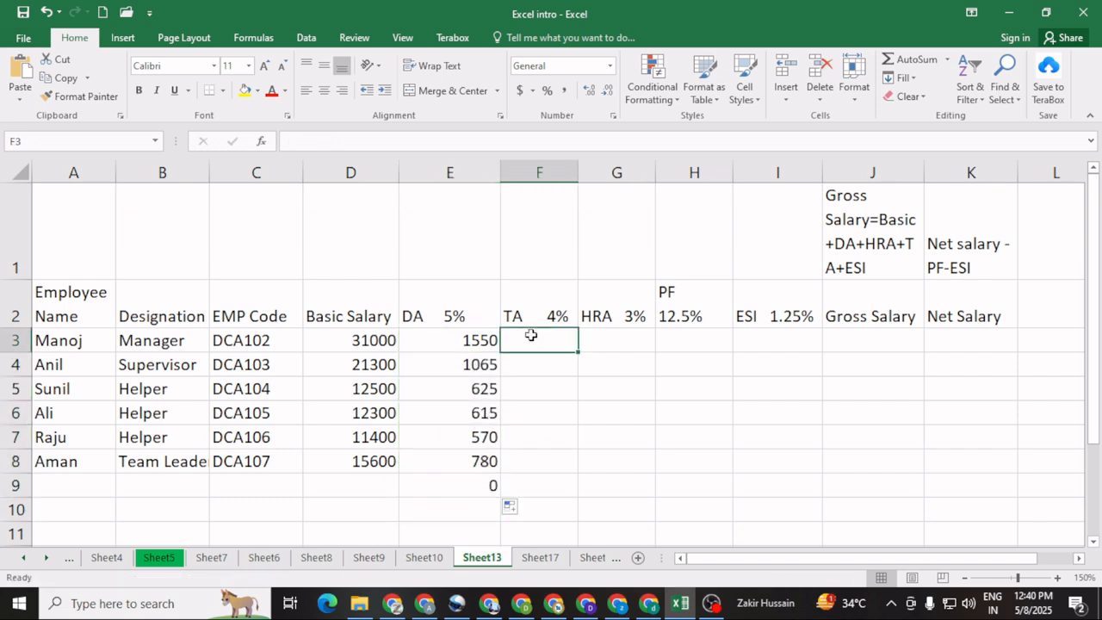
type("=")
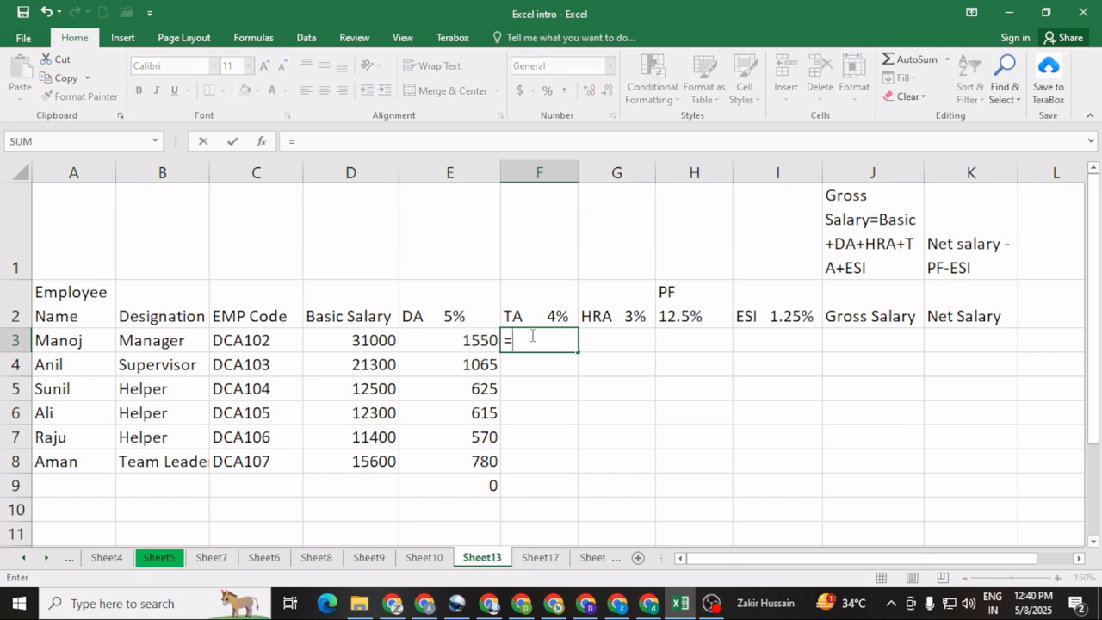
left_click(352, 340)
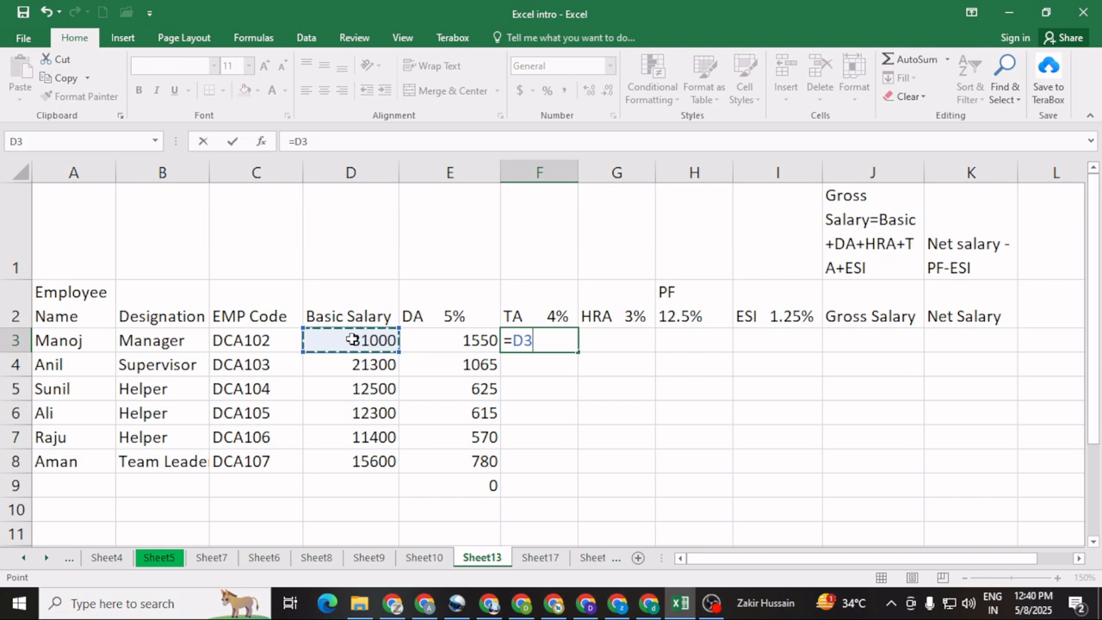
type("*4%")
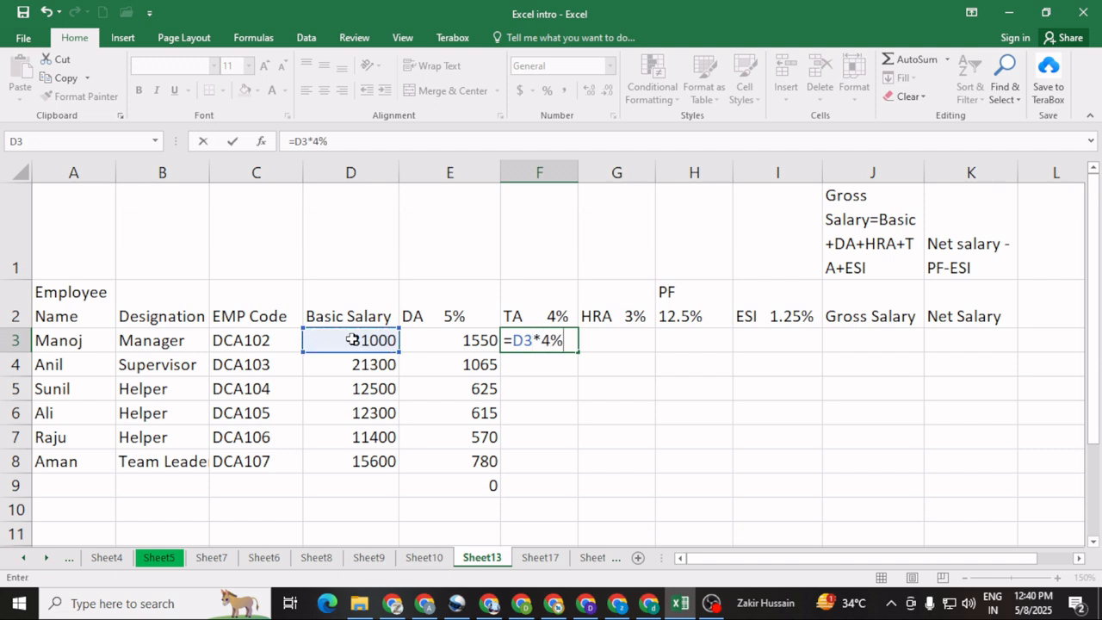
key("Return")
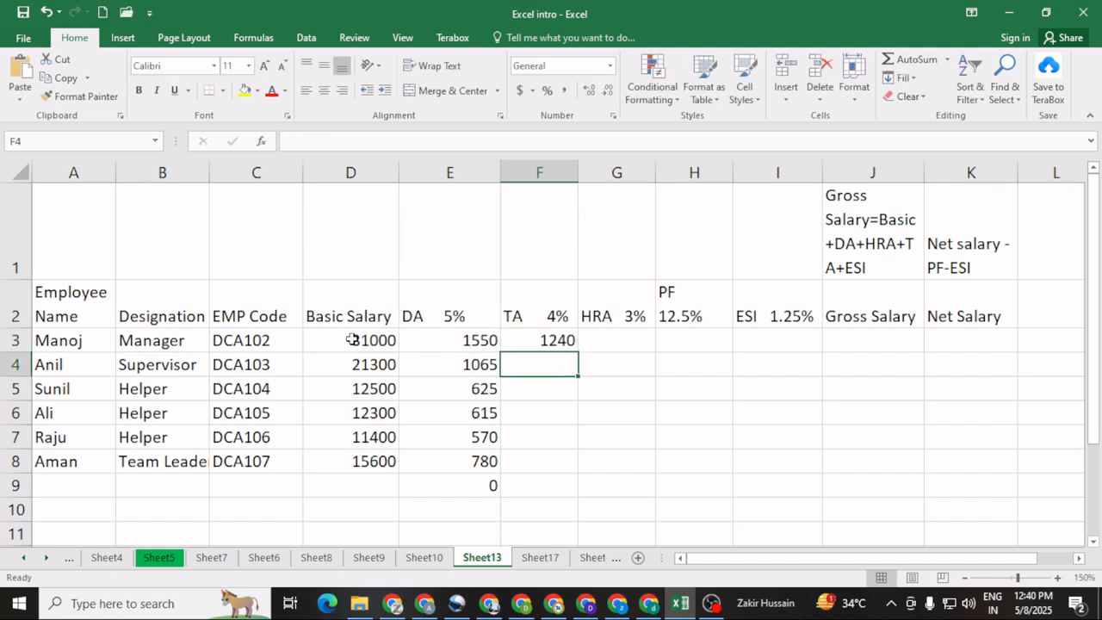
left_click(538, 341)
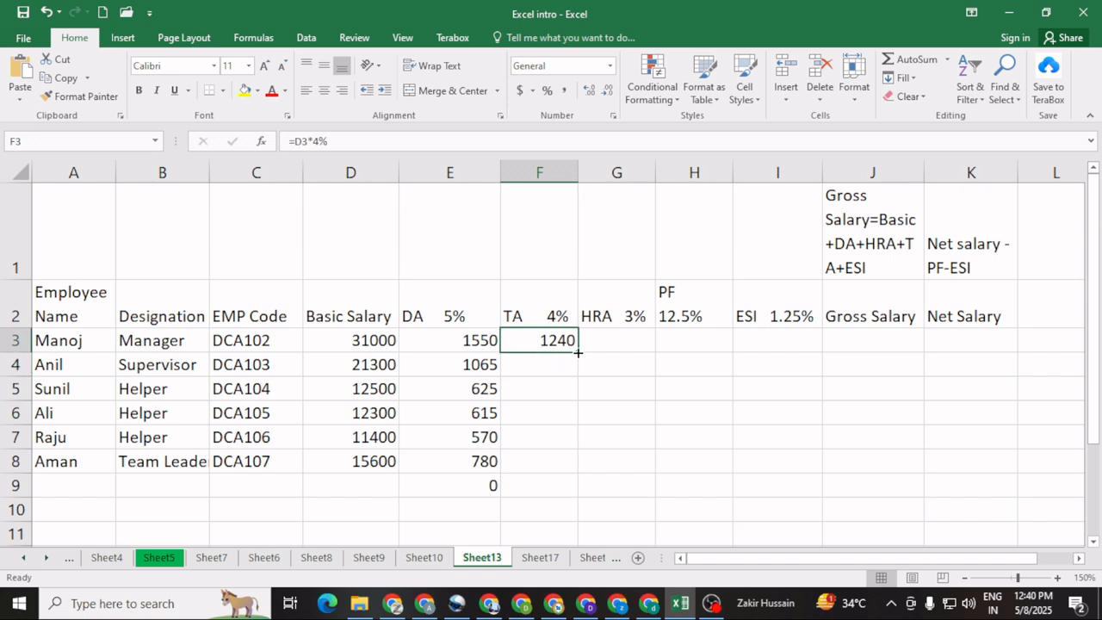
left_click_drag(578, 353, 575, 489)
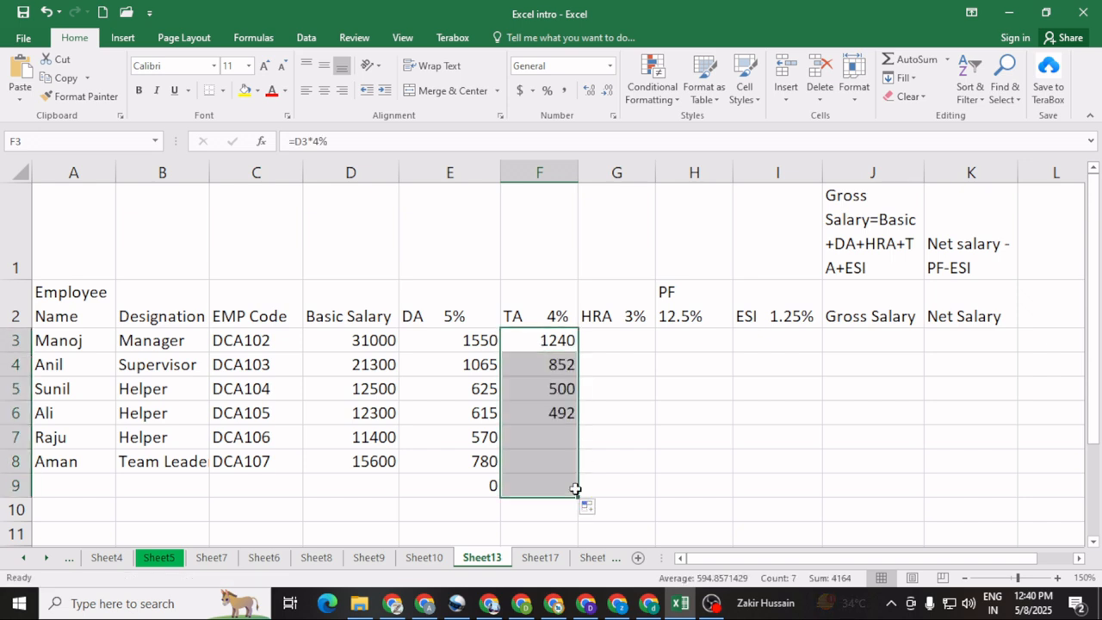
Step: Calculate the first employee's HRA in G3 with =D3*3% and fill the formula down through G8
left_click(608, 343)
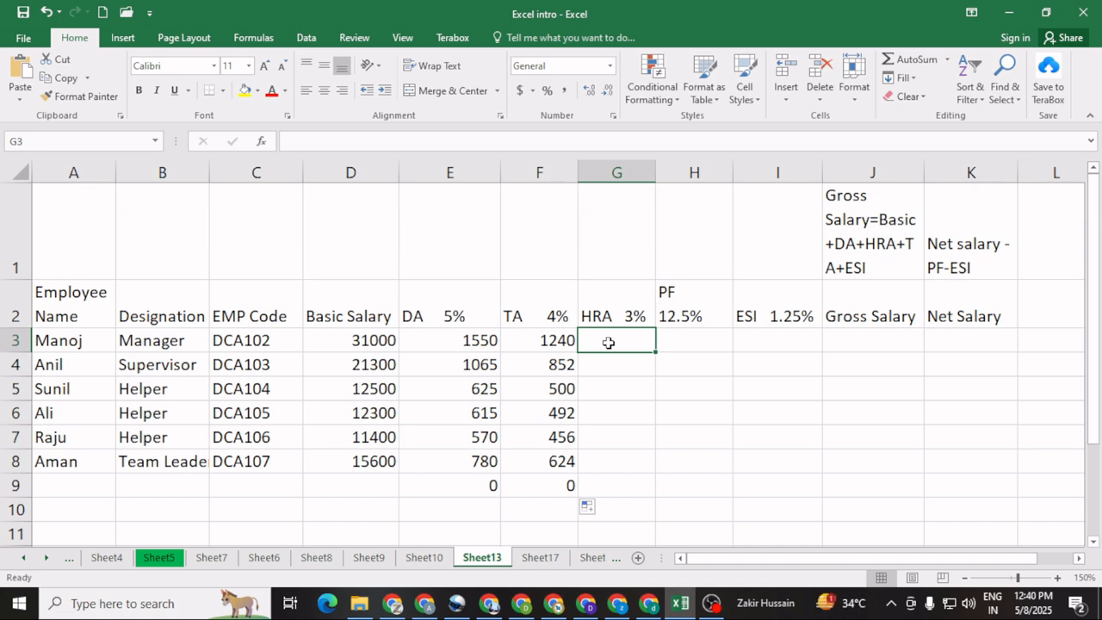
type("=")
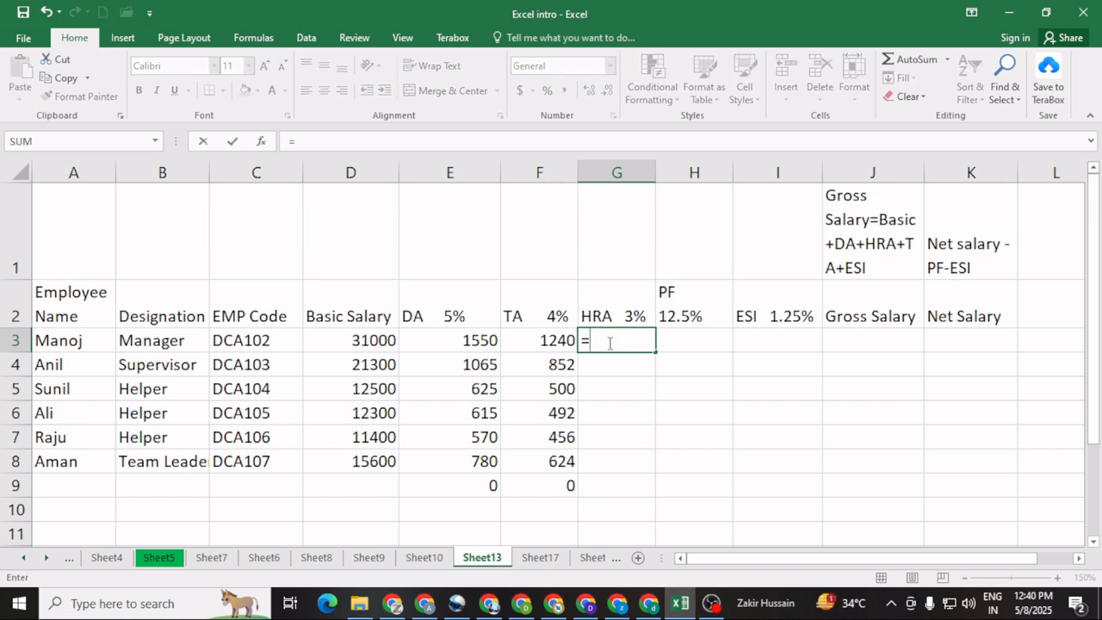
left_click(355, 340)
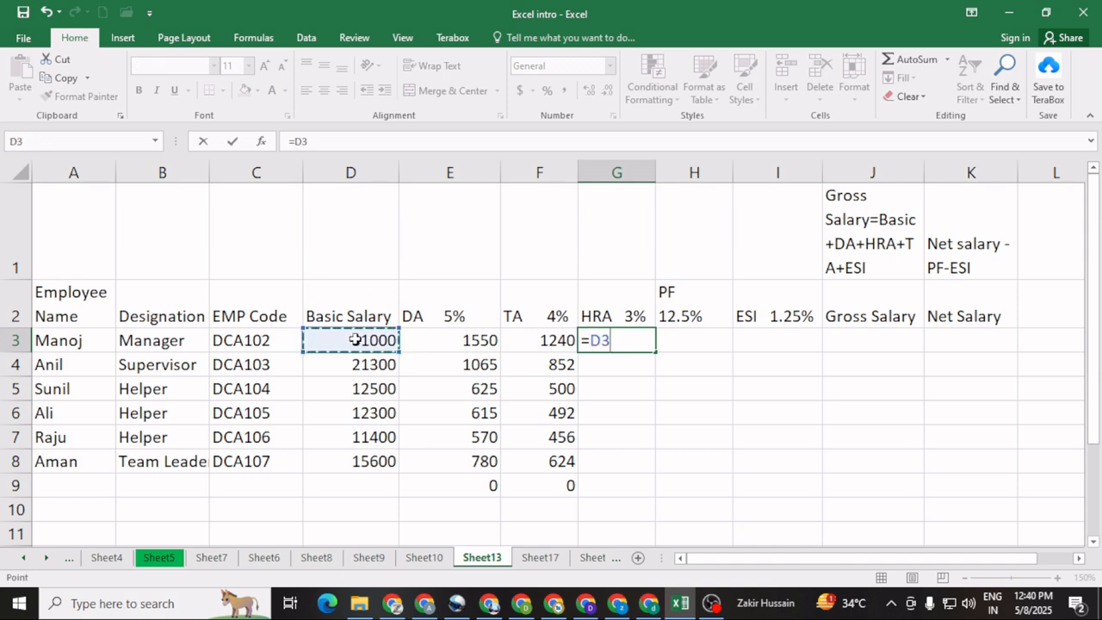
type("*")
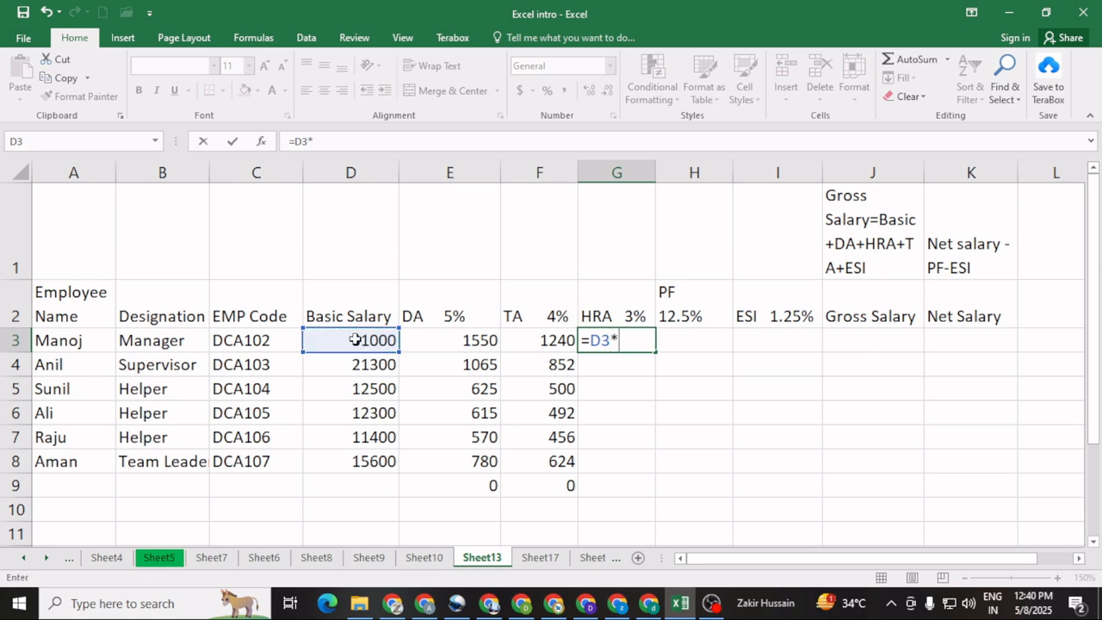
type("3%")
key("Return")
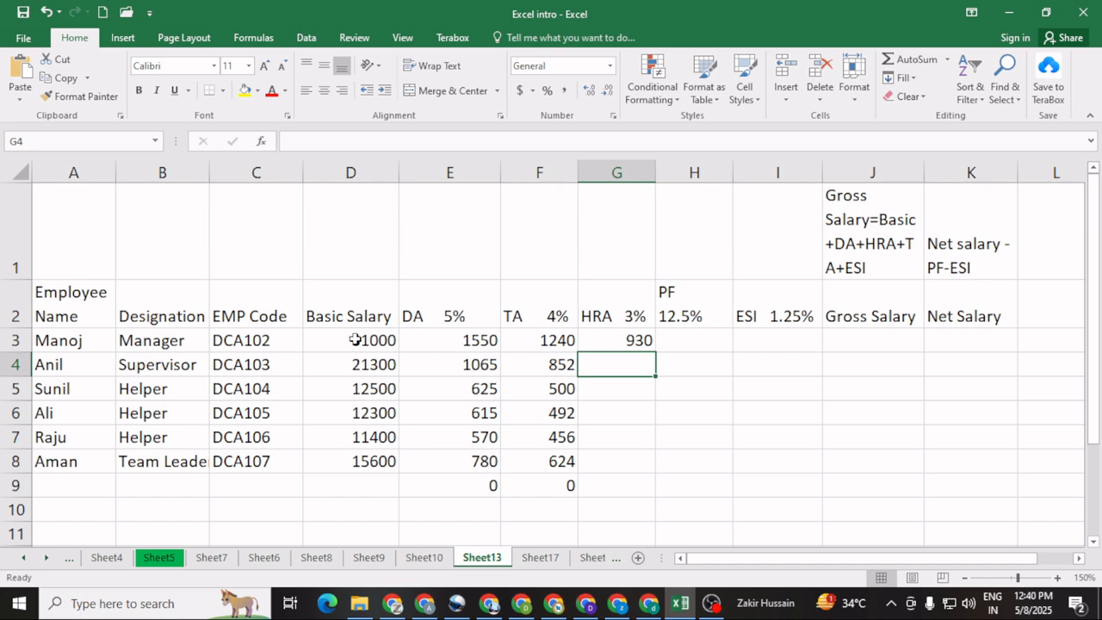
left_click(613, 341)
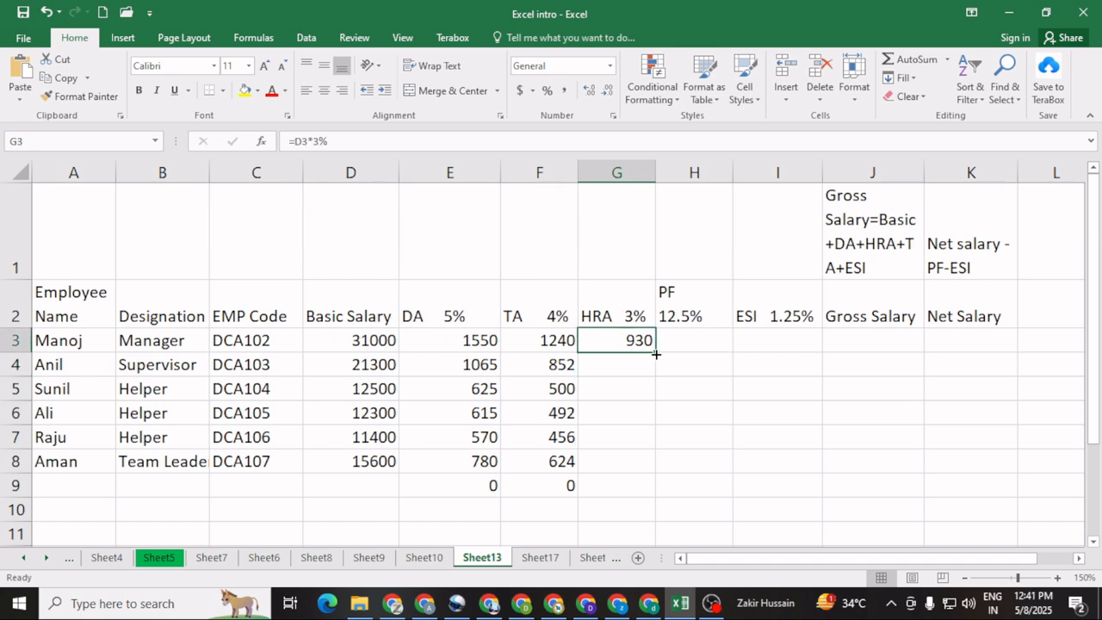
left_click_drag(656, 354, 648, 474)
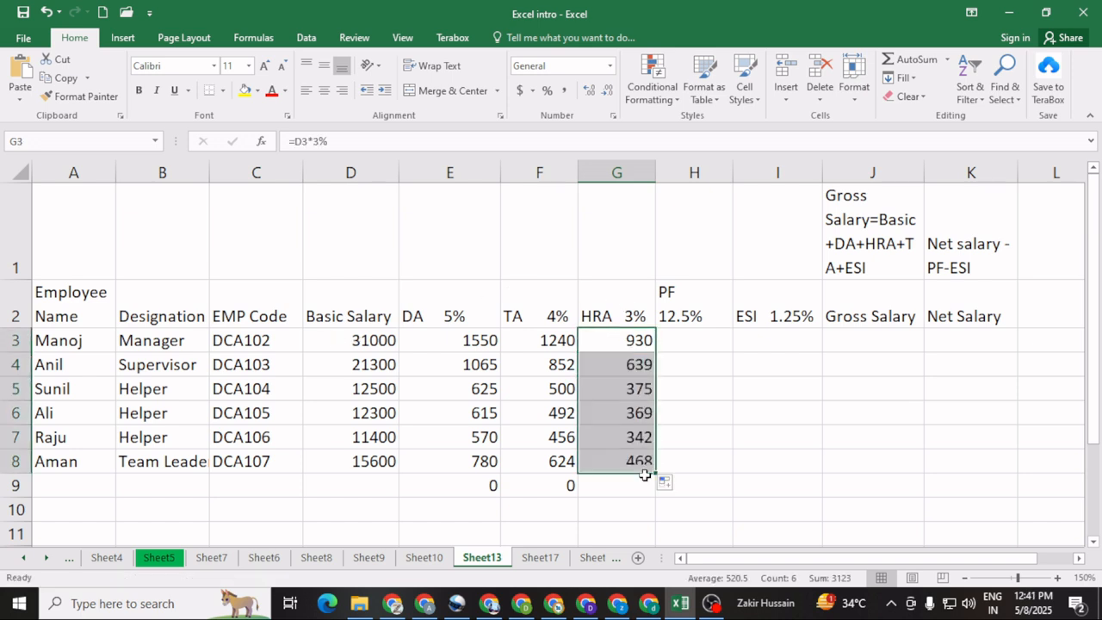
Step: Calculate the first employee's PF in H3 with =D3*12.5% and fill the formula down through H9
left_click(693, 335)
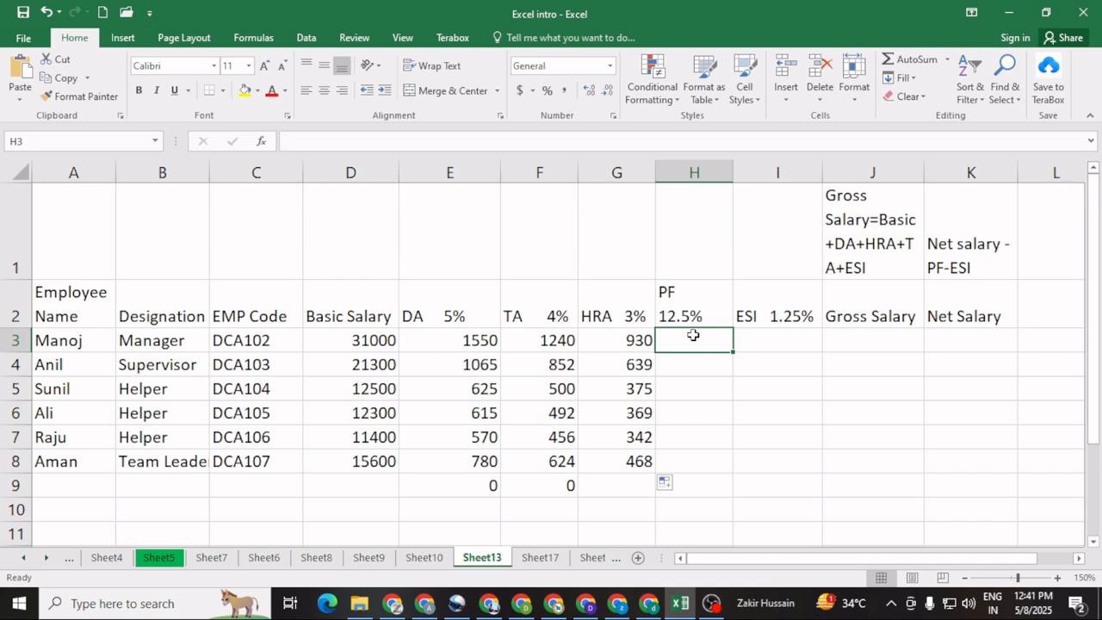
type("=")
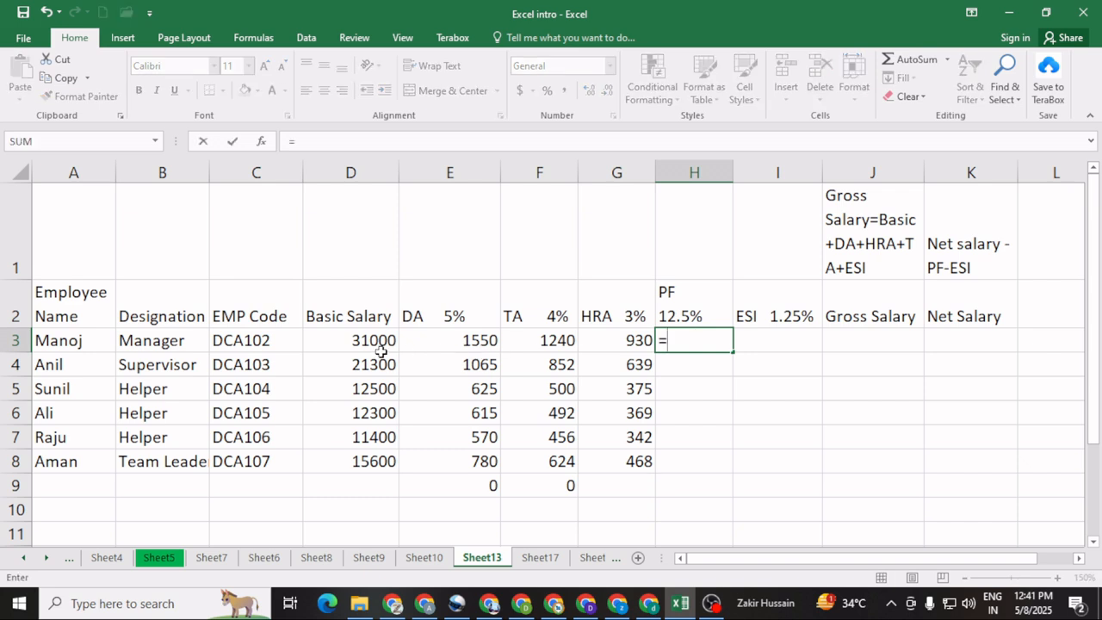
left_click(353, 339)
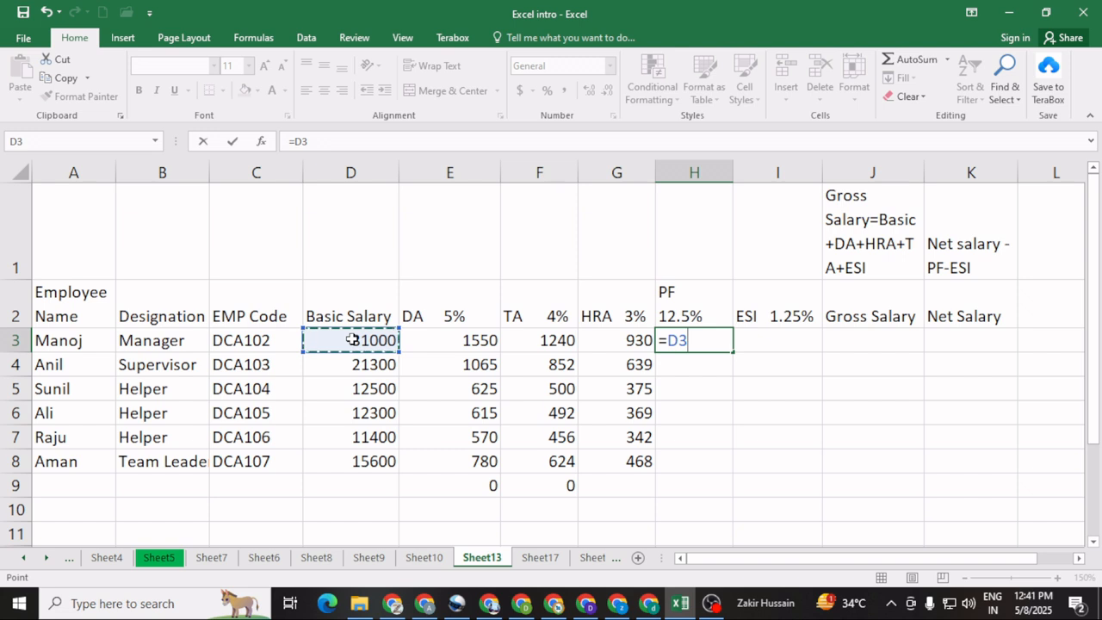
type("*12.")
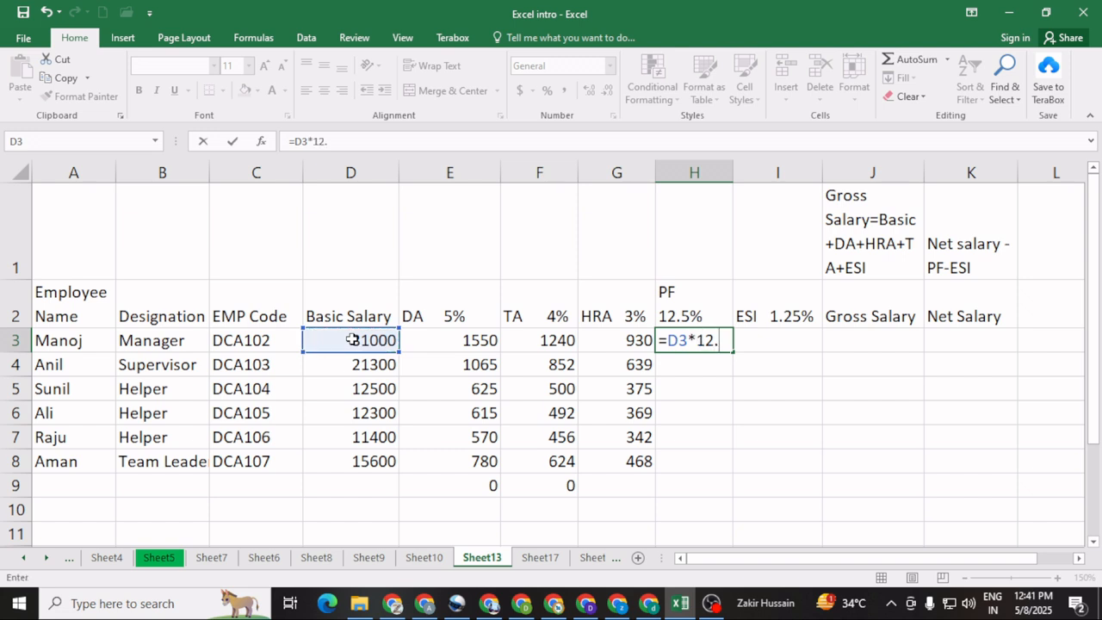
type("5%")
key("Return")
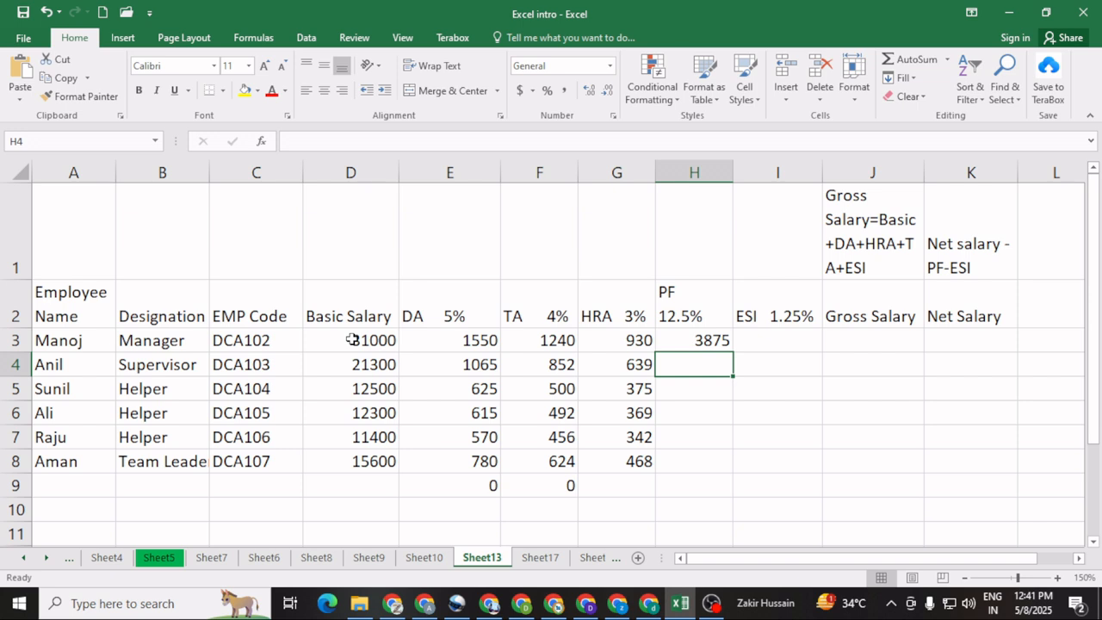
left_click(680, 343)
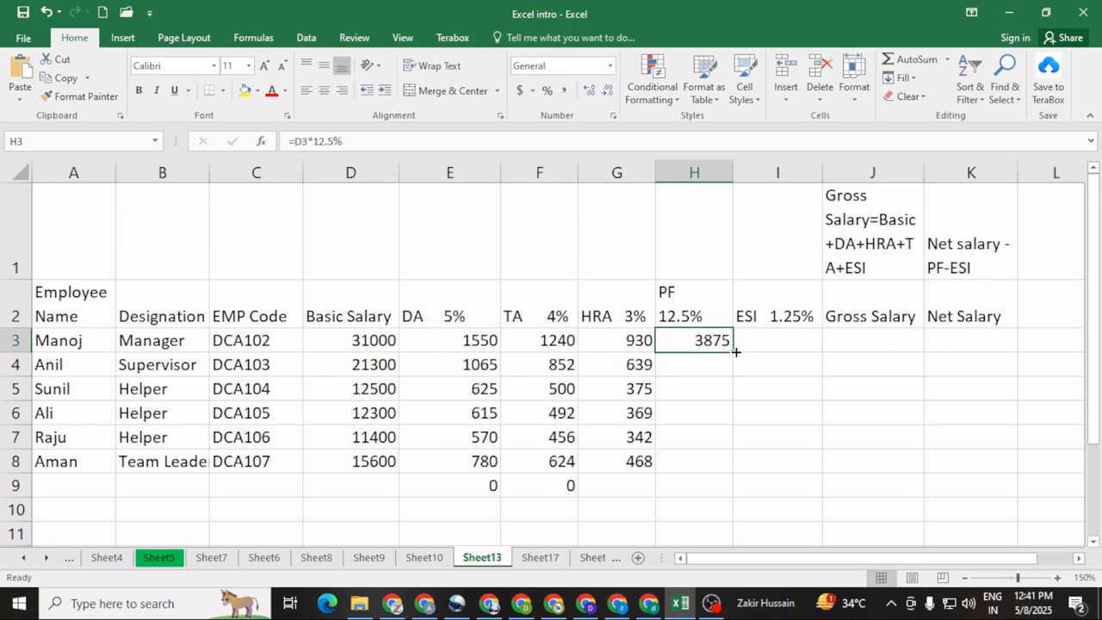
left_click_drag(736, 351, 729, 493)
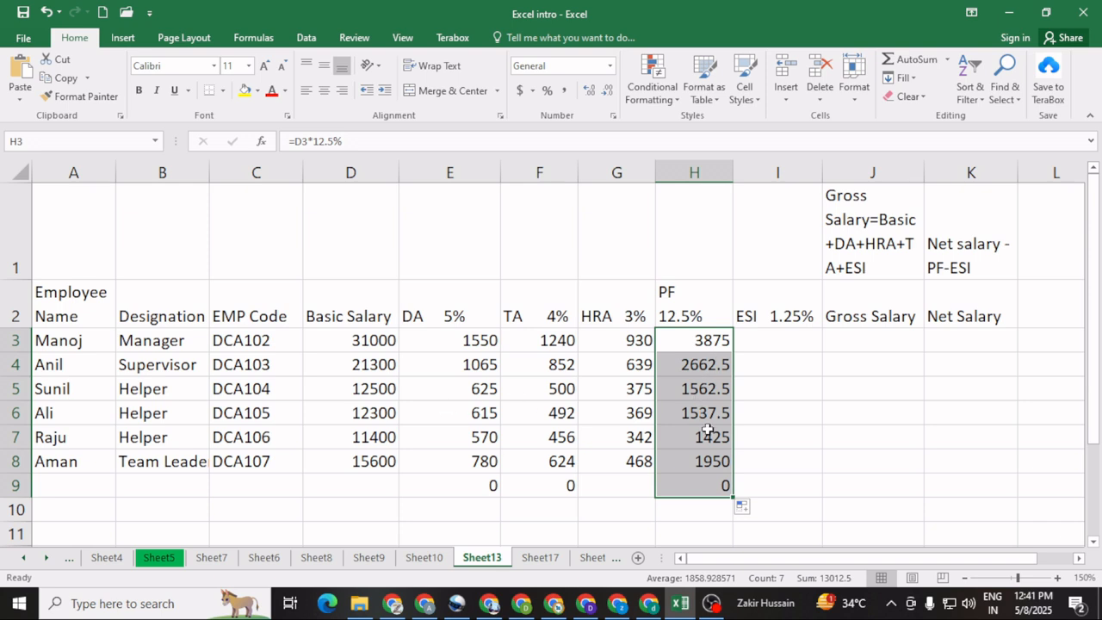
left_click(696, 515)
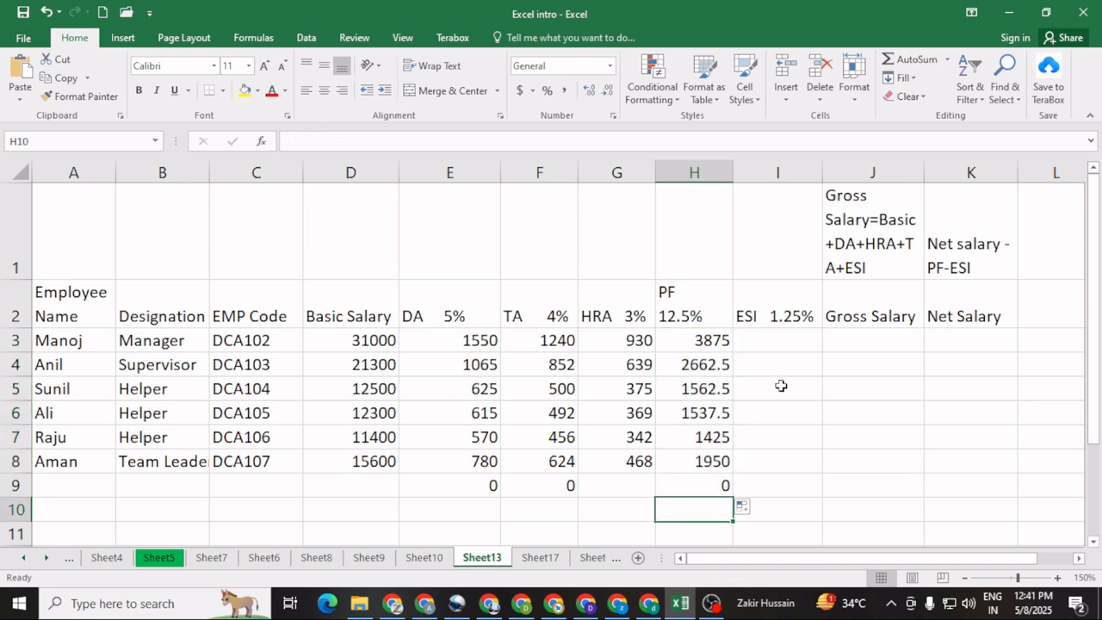
Step: Calculate the first employee's ESI in I3 with =D3*1.25% and fill the formula down through I9
left_click(767, 337)
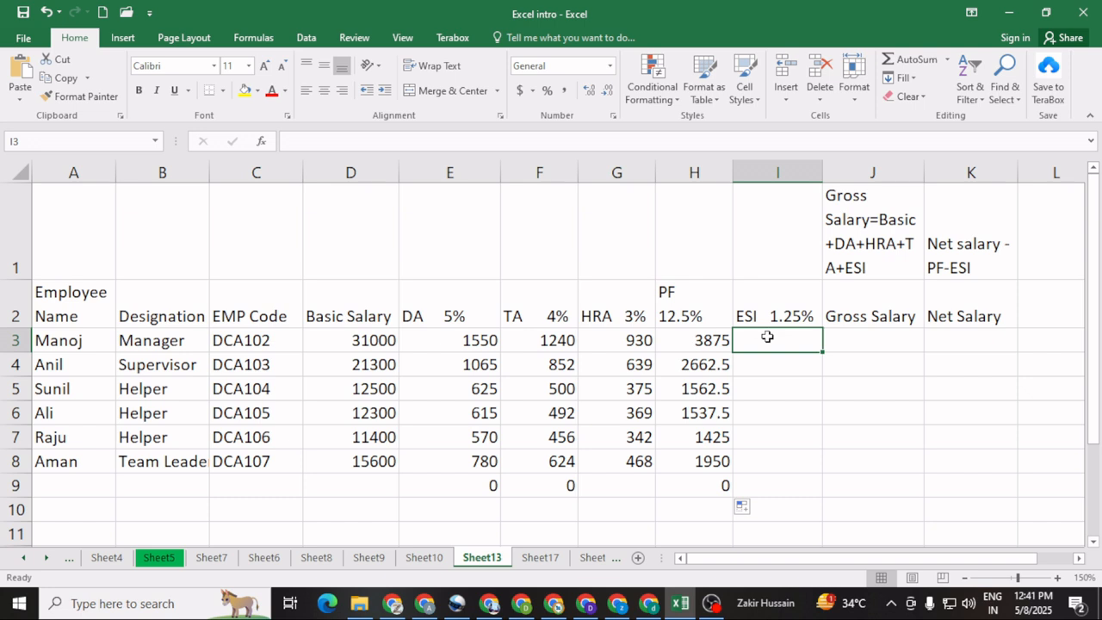
type("=")
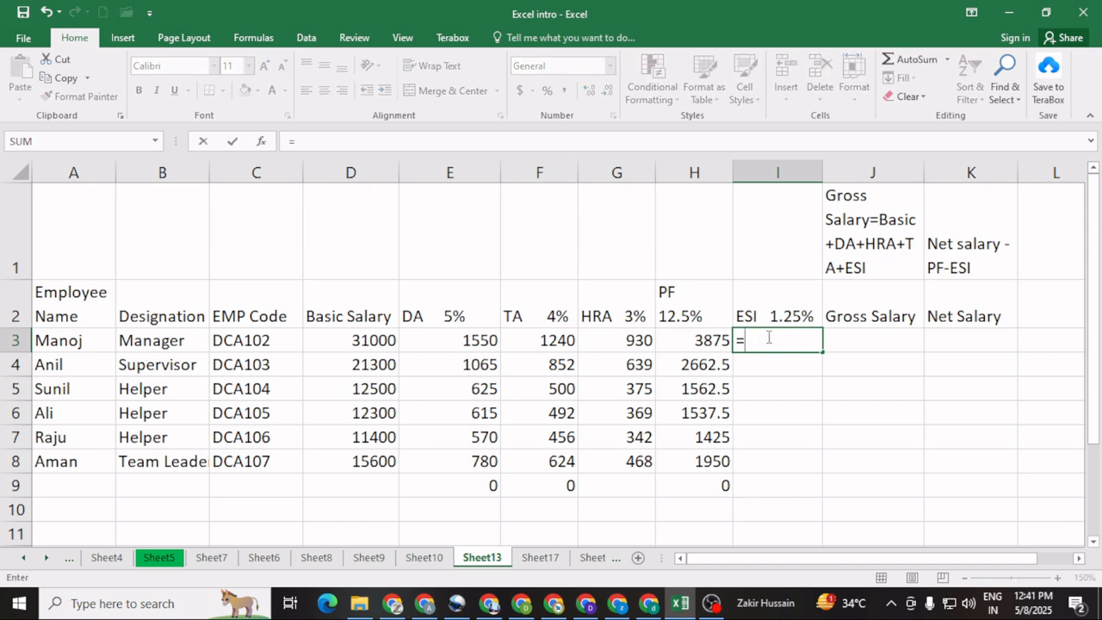
left_click(362, 342)
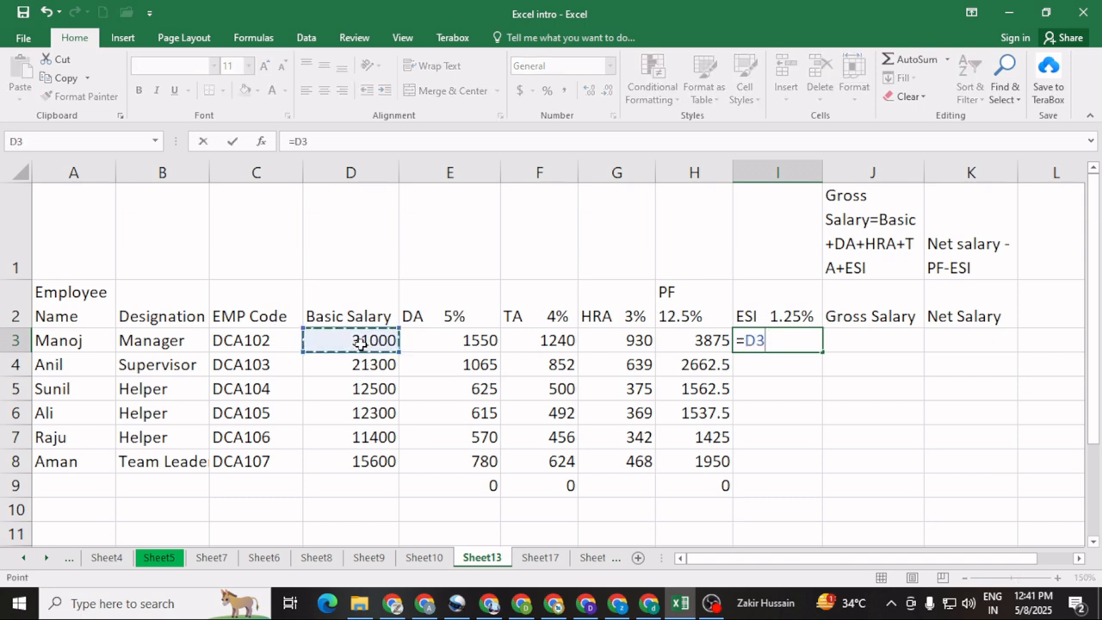
type("*")
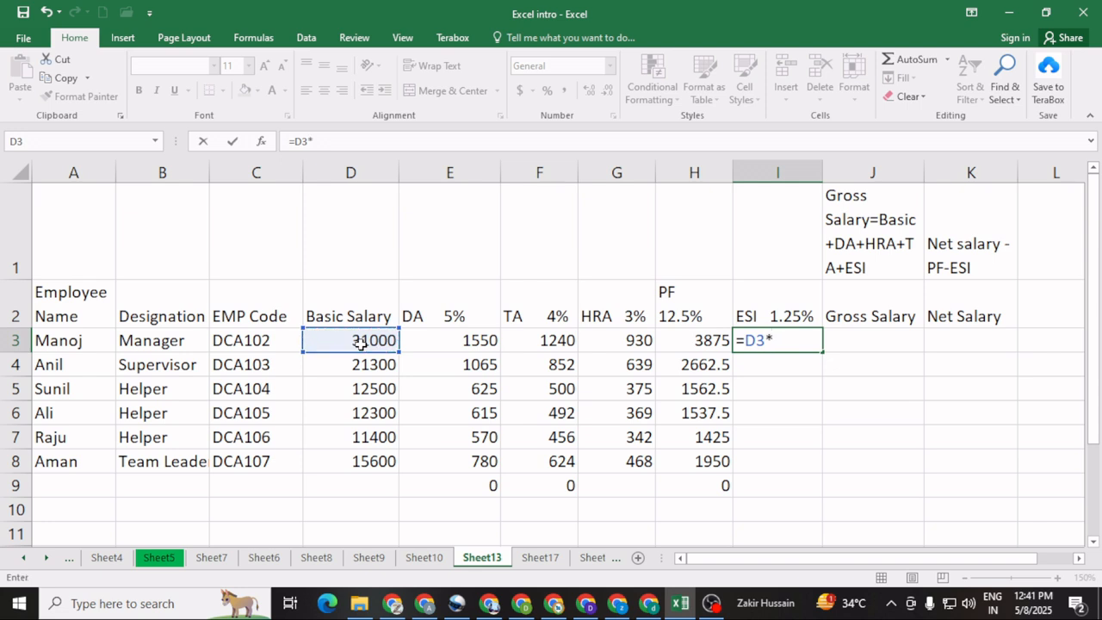
type("1.25%")
key("Return")
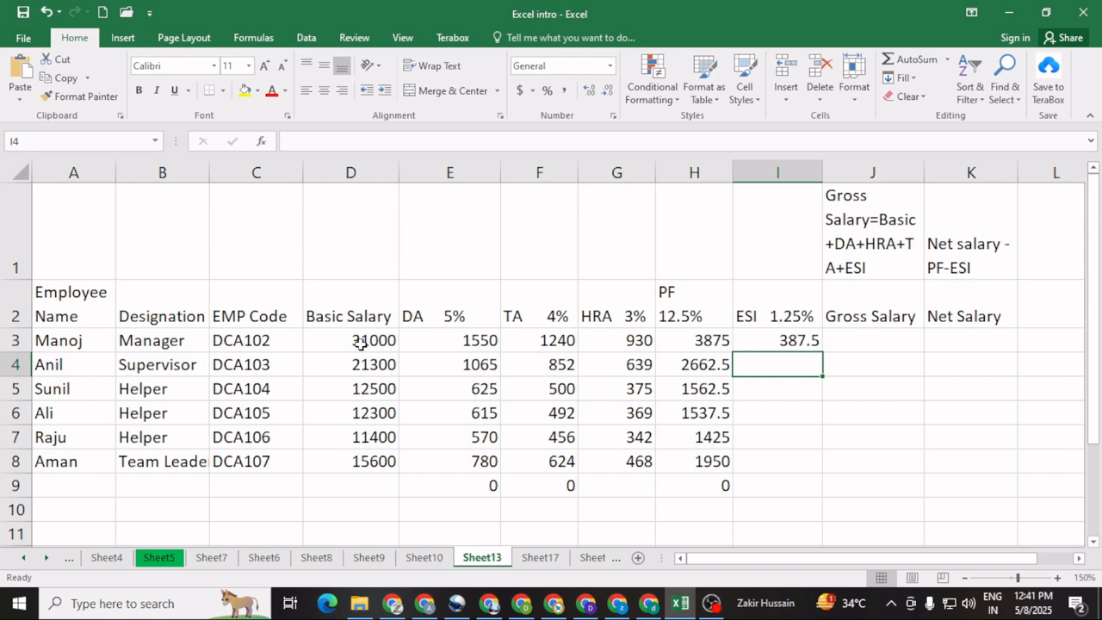
left_click(763, 344)
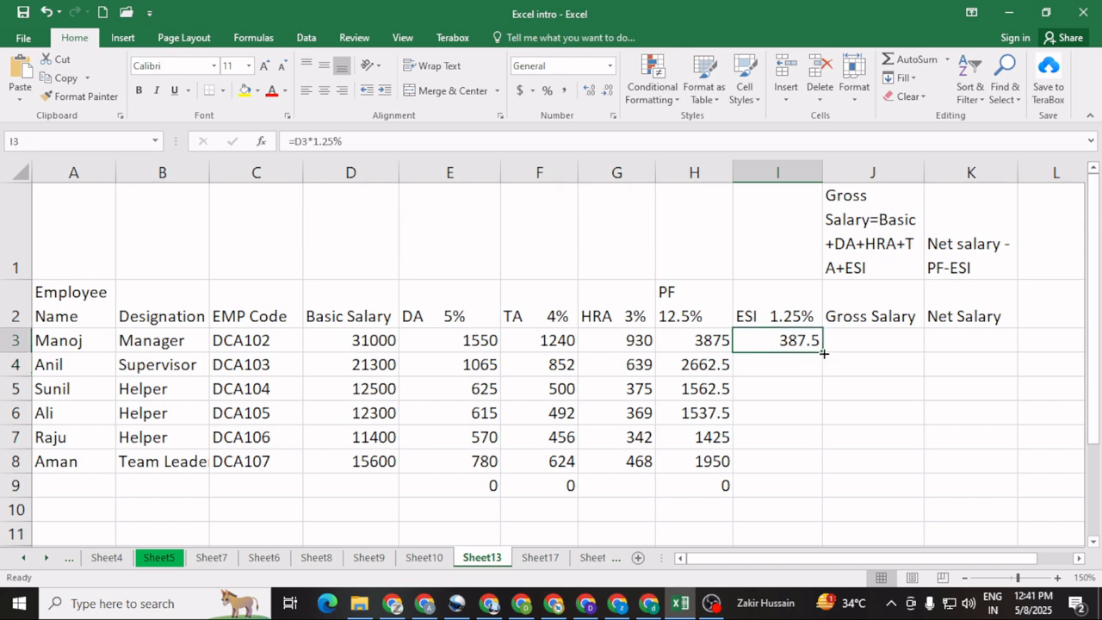
left_click_drag(823, 353, 818, 497)
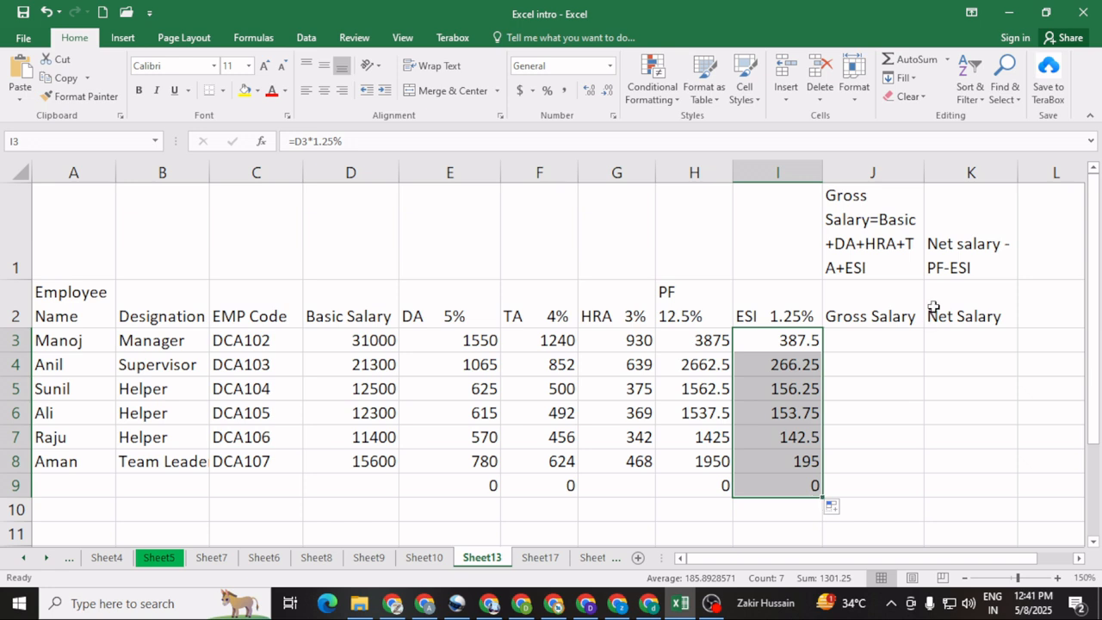
left_click(871, 338)
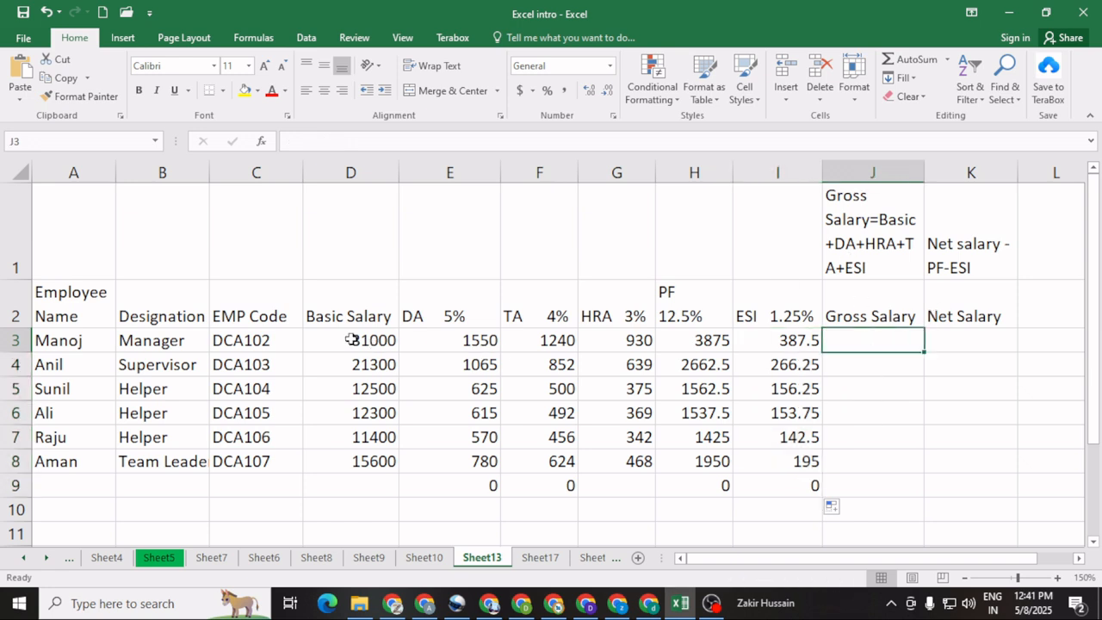
left_click_drag(360, 341, 771, 342)
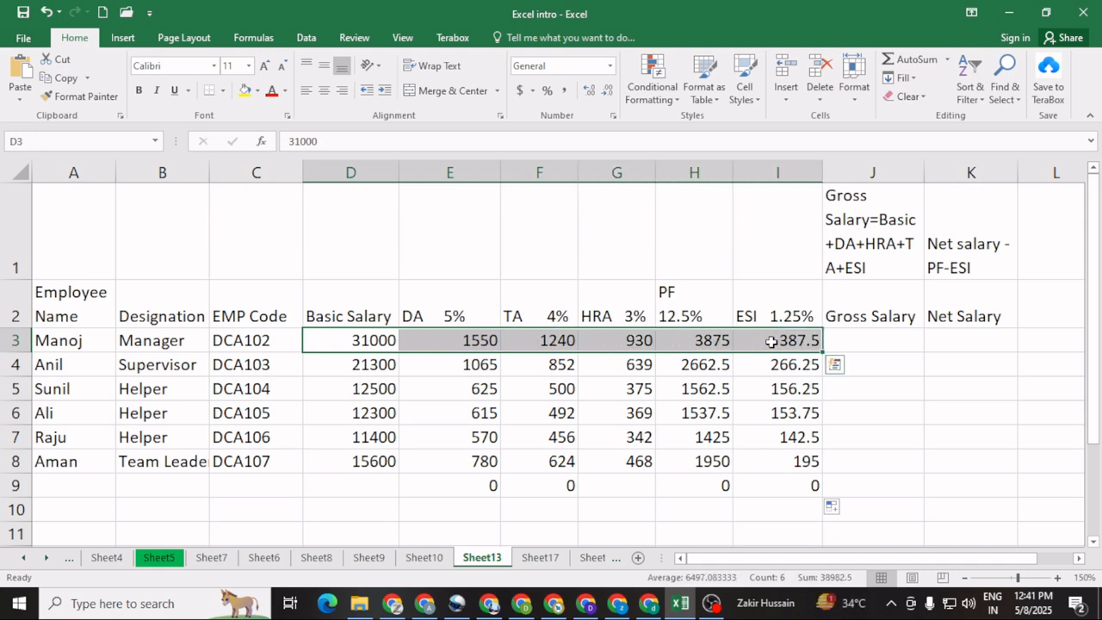
left_click(876, 226)
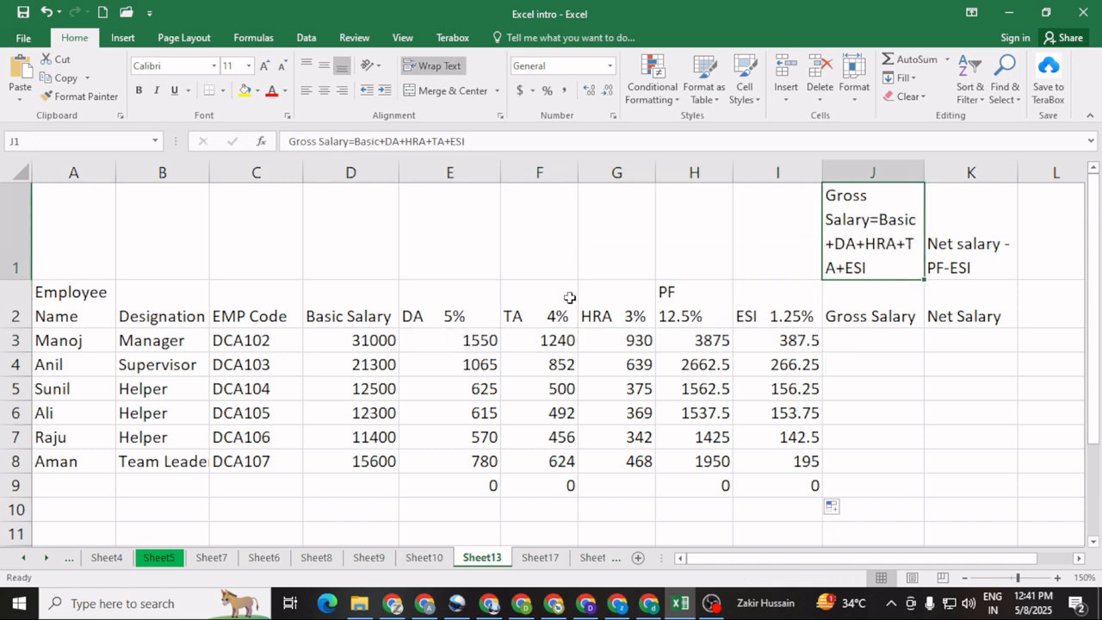
left_click(543, 315)
left_click(630, 319)
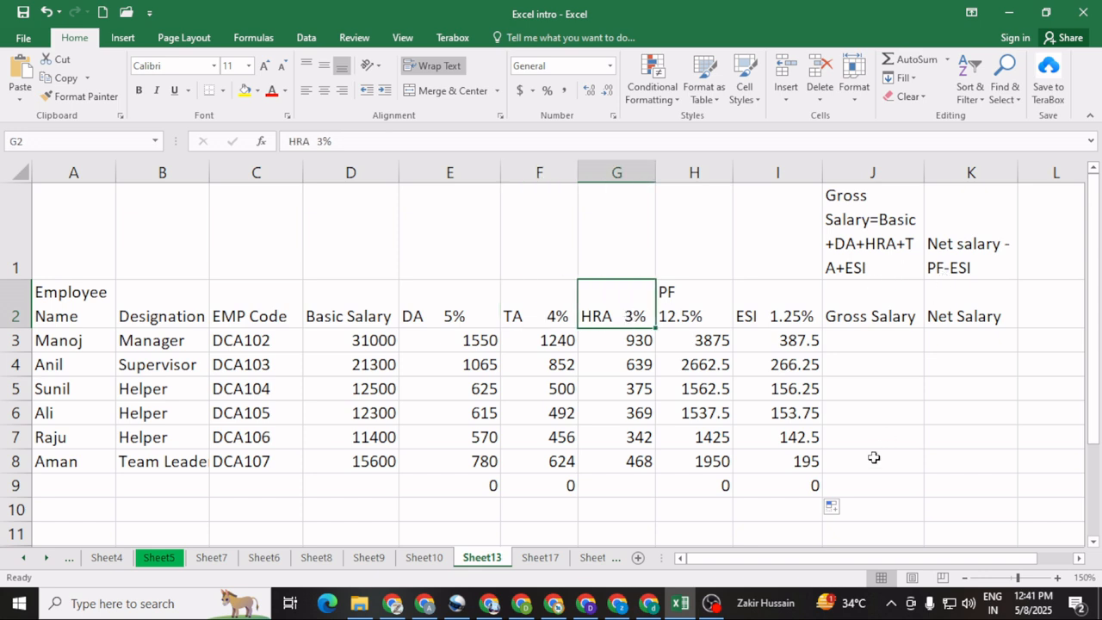
Step: Calculate the first employee's gross salary in J3 with =D3+E3+F3+G3+H3+I3
left_click(874, 345)
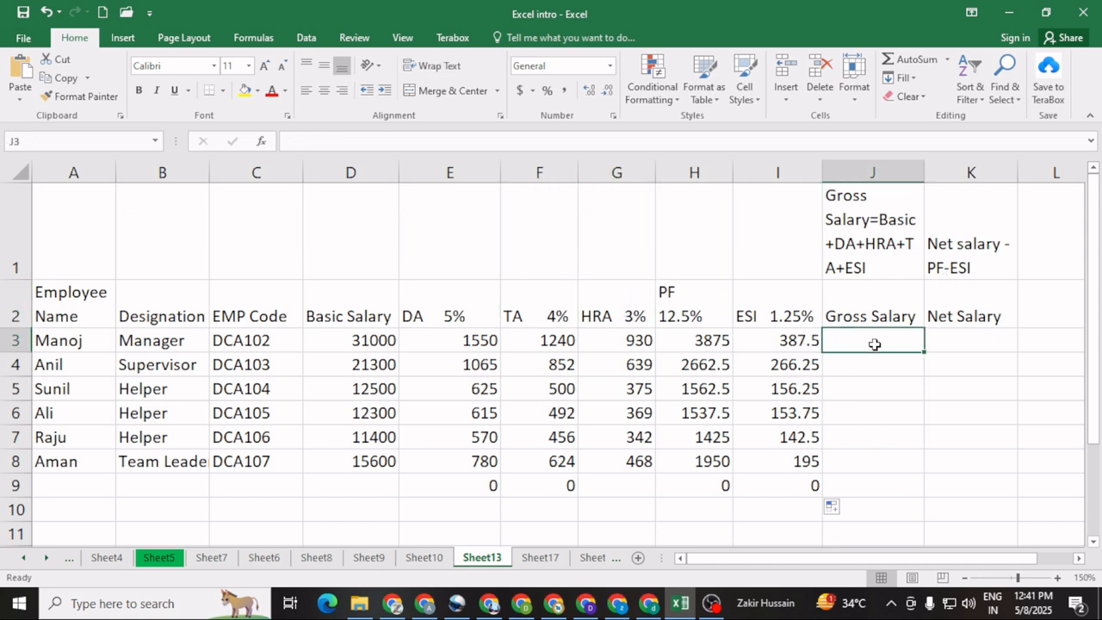
type("=")
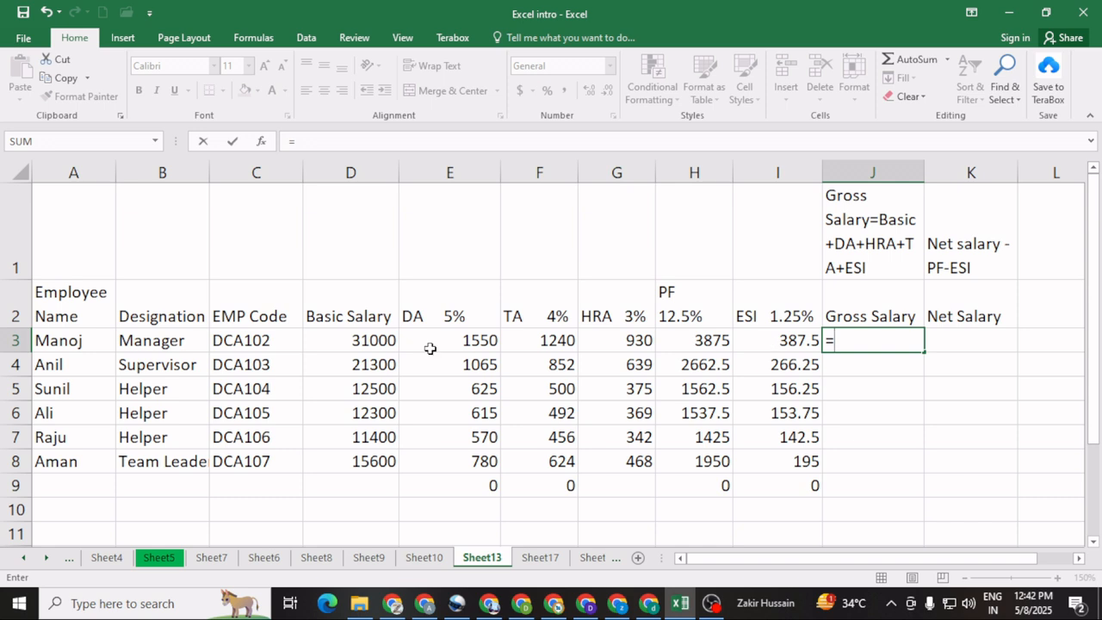
left_click(351, 340)
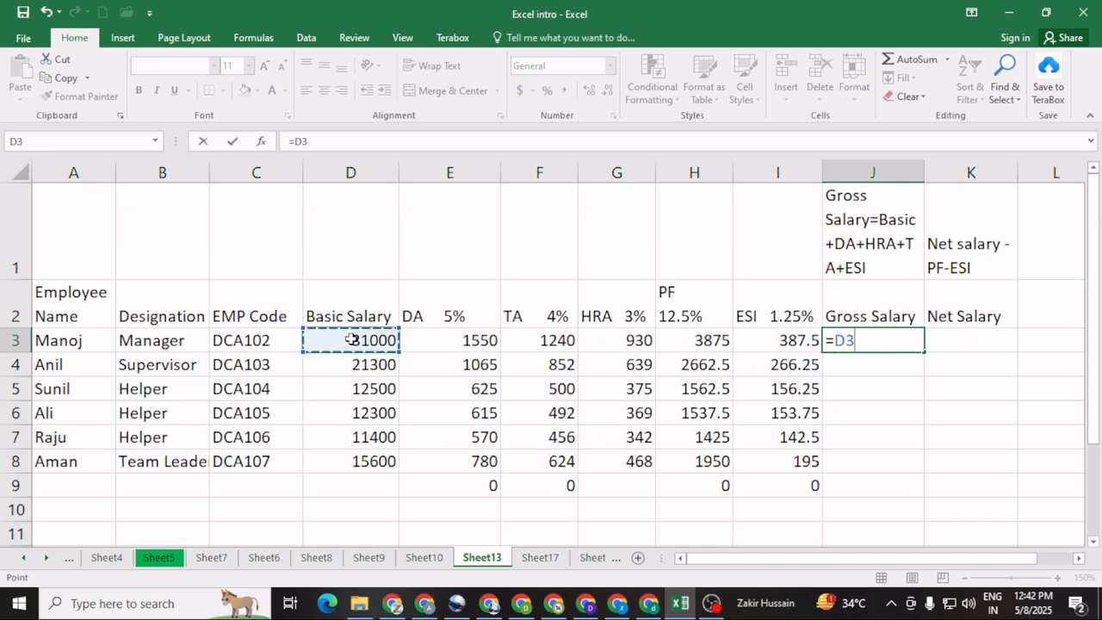
type("+")
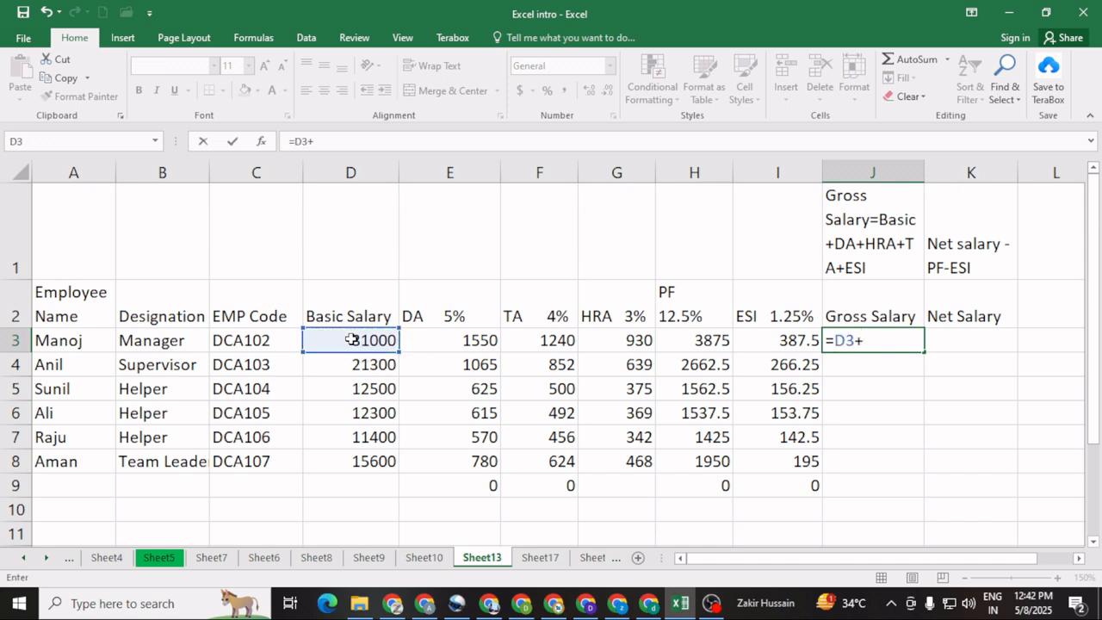
left_click(452, 341)
type("+")
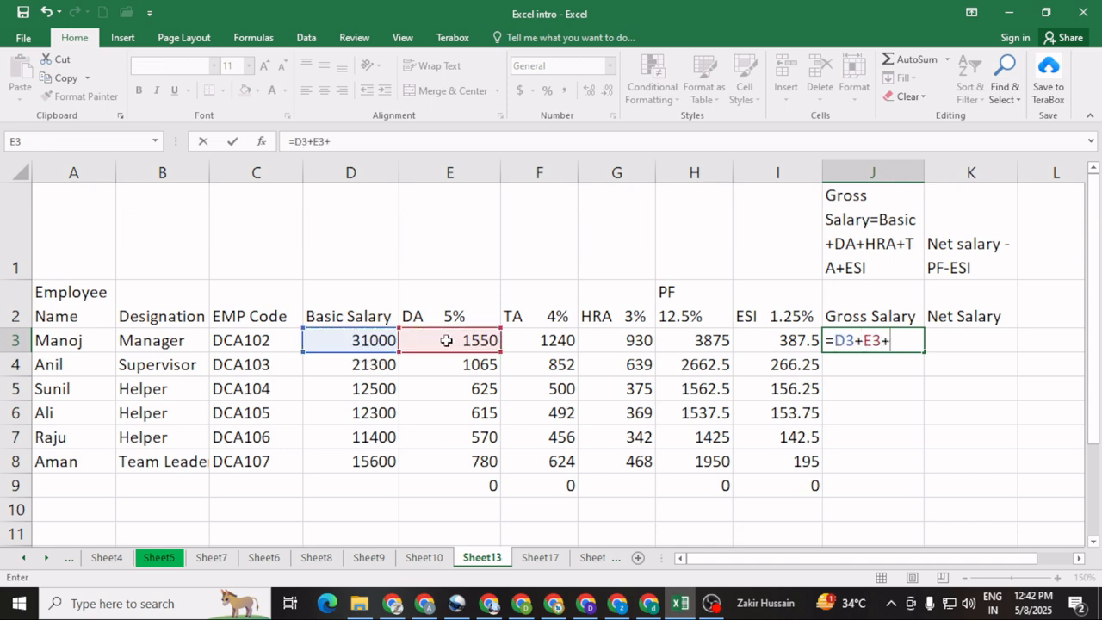
left_click(534, 343)
type("+")
left_click(594, 345)
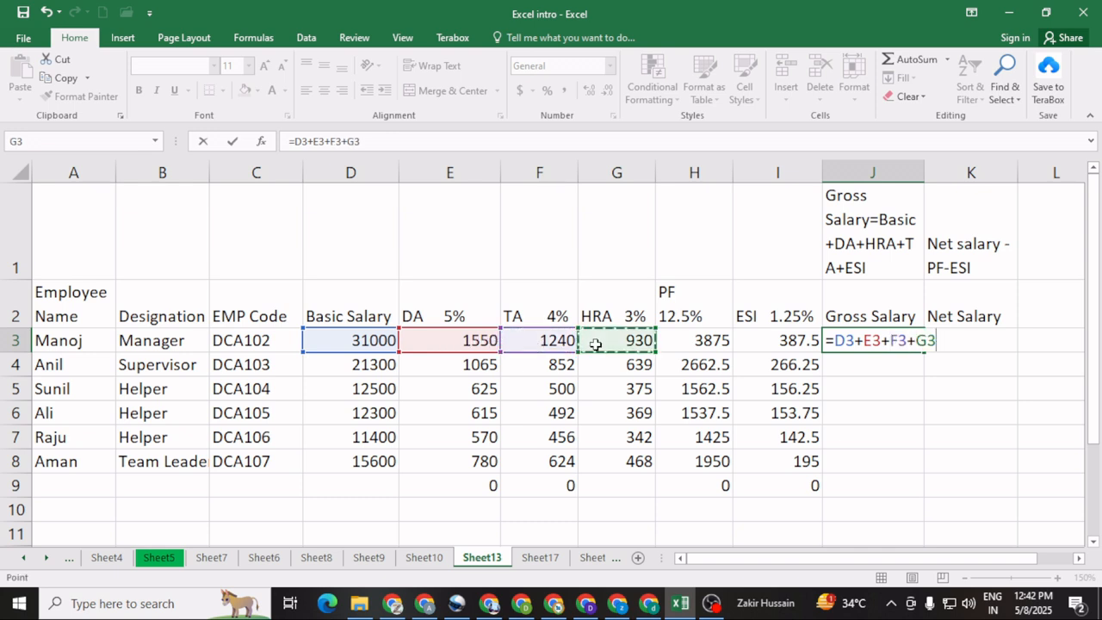
type("+")
left_click(686, 346)
type("+")
left_click(767, 348)
type("+")
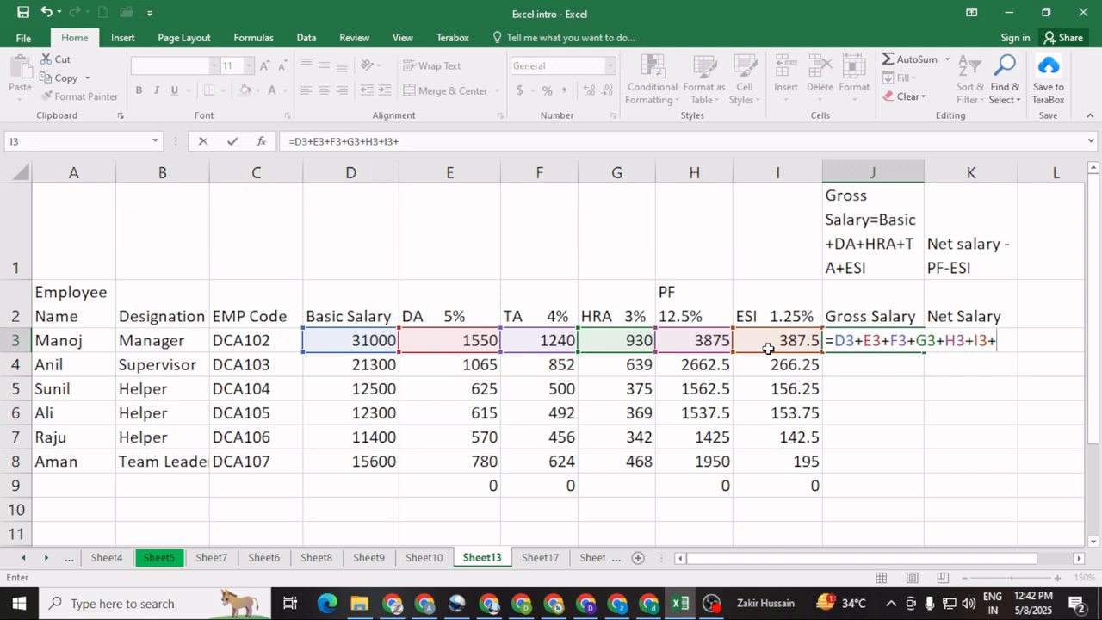
key("BackSpace")
key("Return")
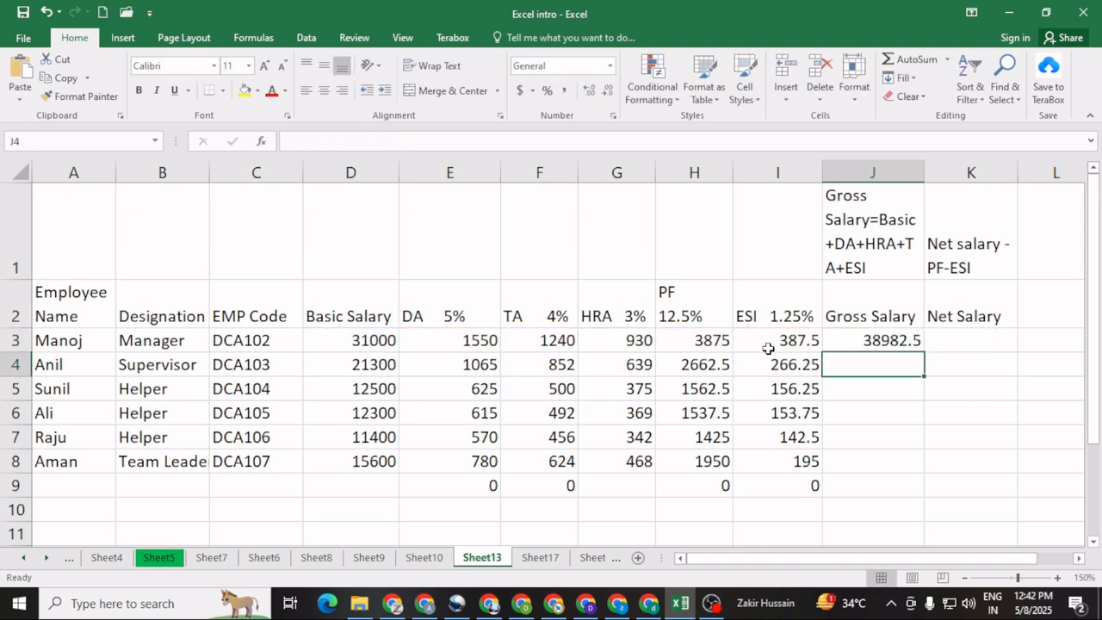
left_click(858, 342)
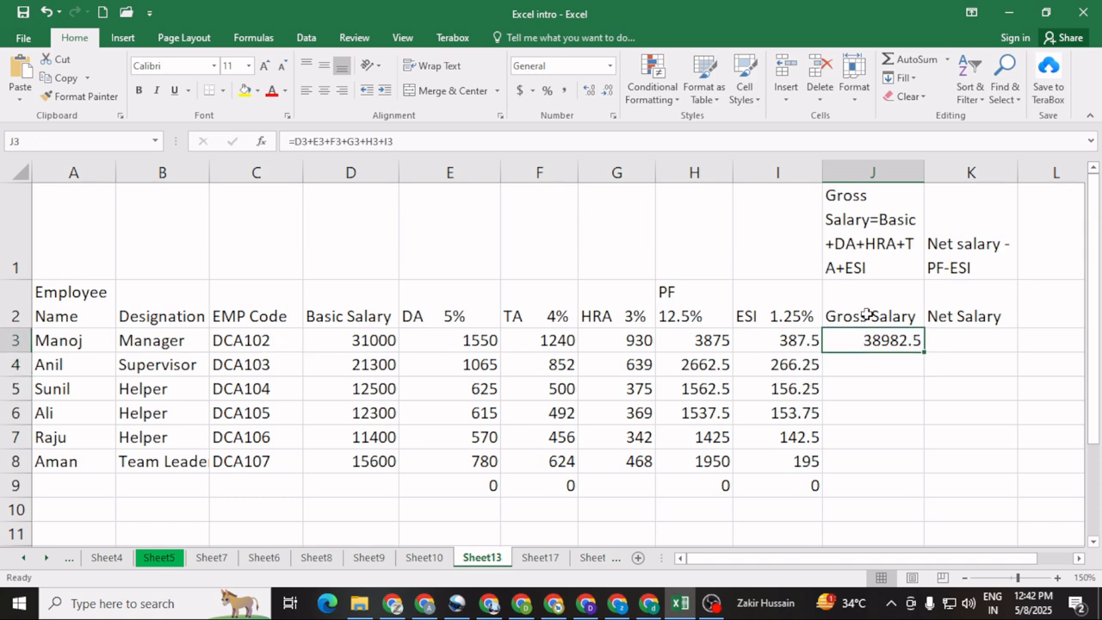
Step: Fill the gross salary formula from J3 down through J9
left_click_drag(924, 350, 916, 497)
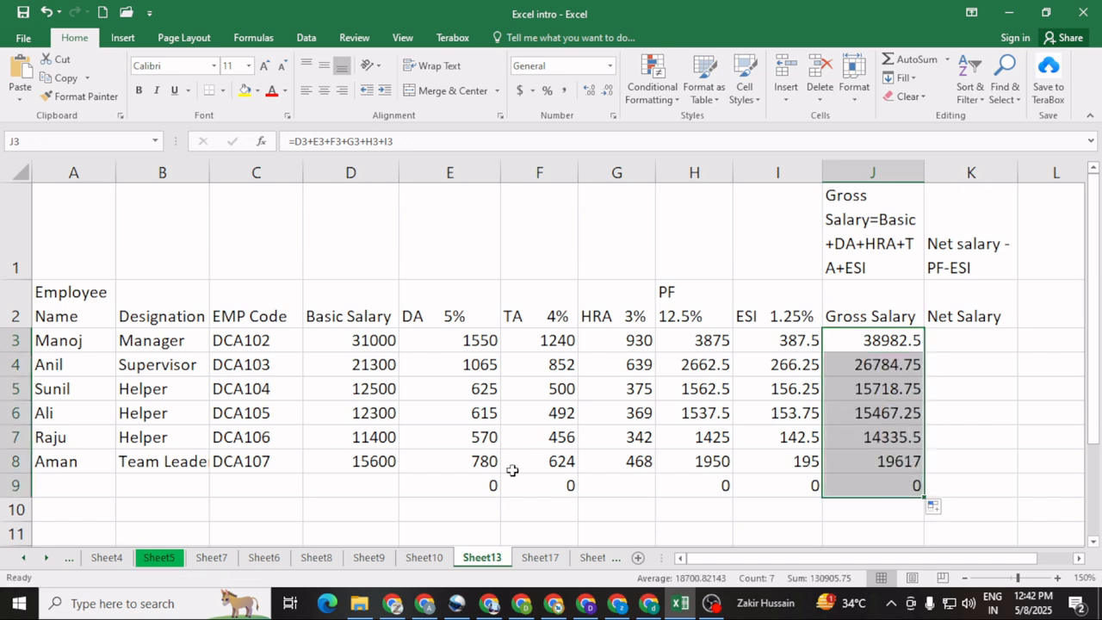
left_click(151, 461)
left_click(151, 435)
left_click(152, 414)
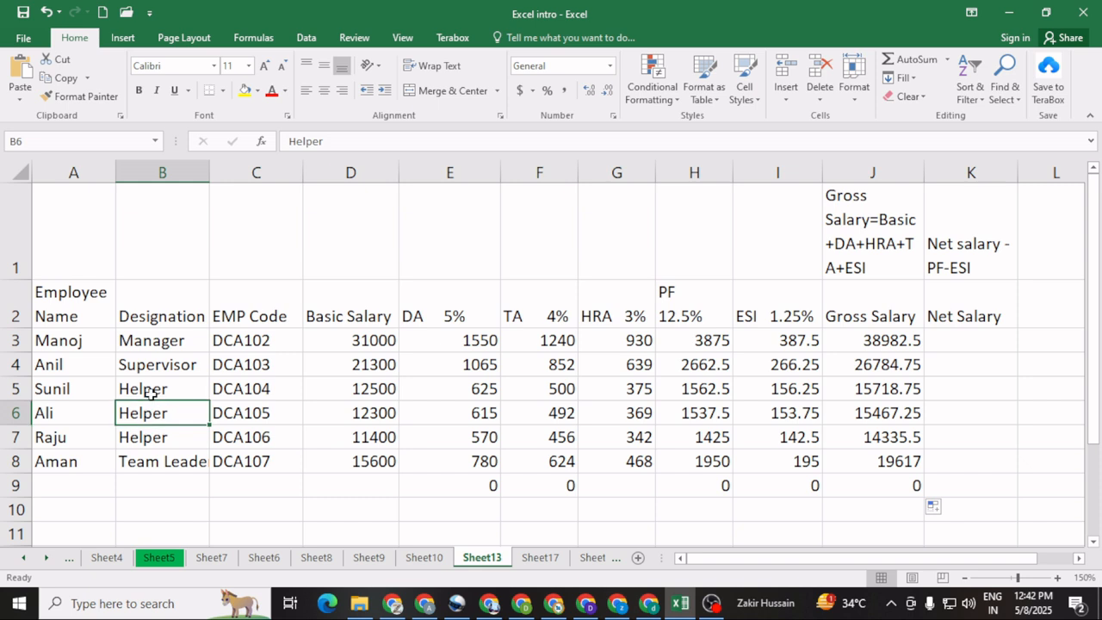
left_click(150, 390)
left_click(148, 365)
left_click(150, 334)
left_click(159, 316)
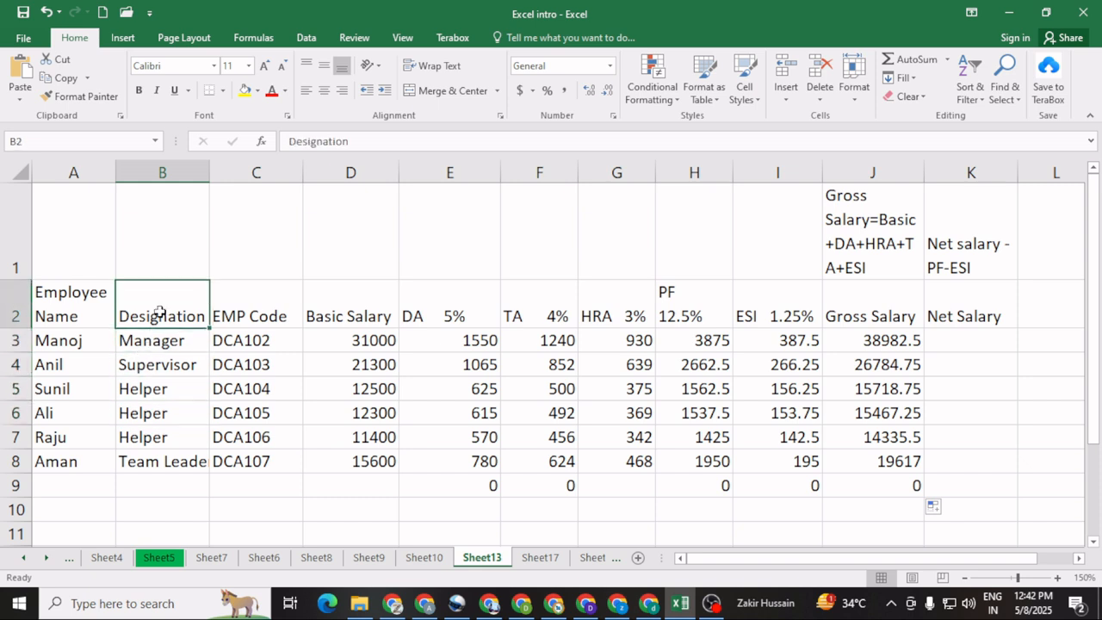
Step: Calculate the first employee's net salary in K3 with =J3-I3-H3 and fill the formula down through K9
left_click(964, 338)
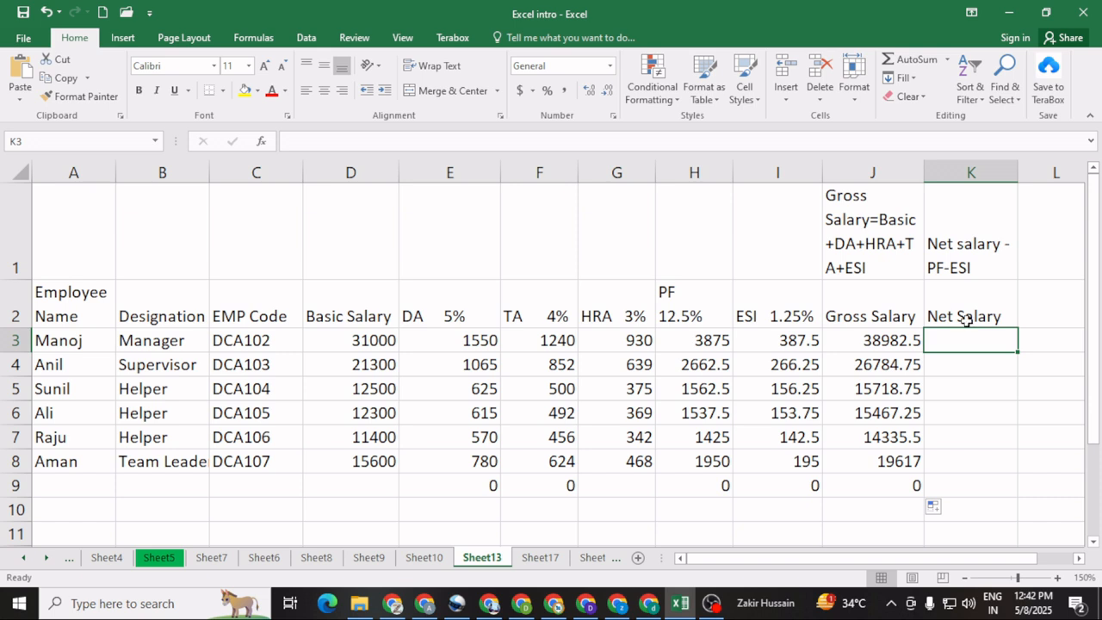
left_click(878, 342)
left_click(794, 341)
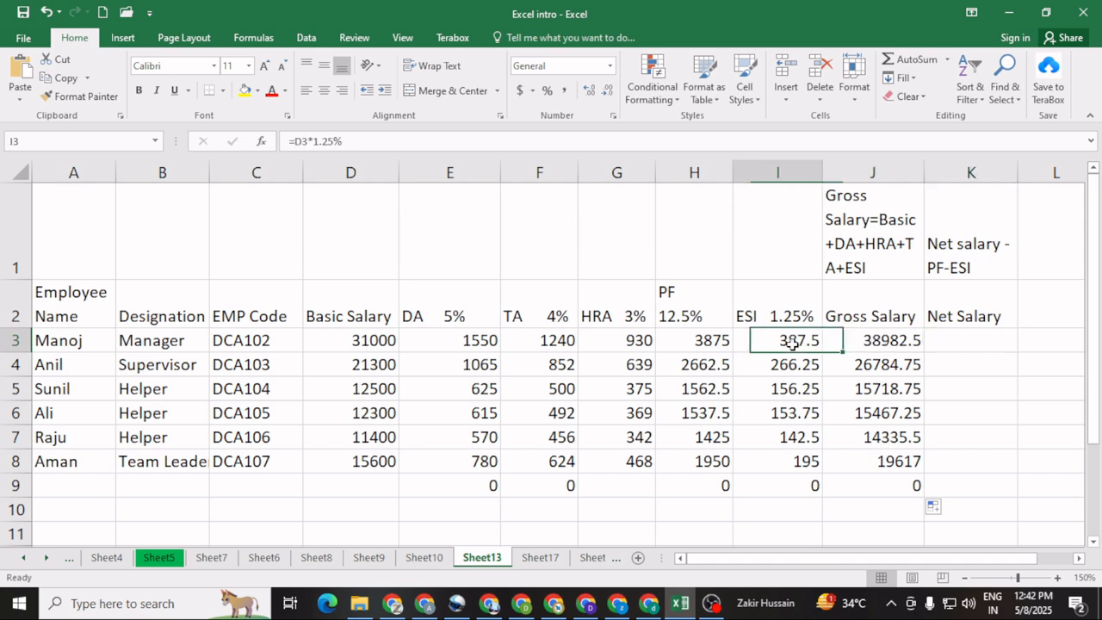
left_click(694, 342)
left_click(982, 344)
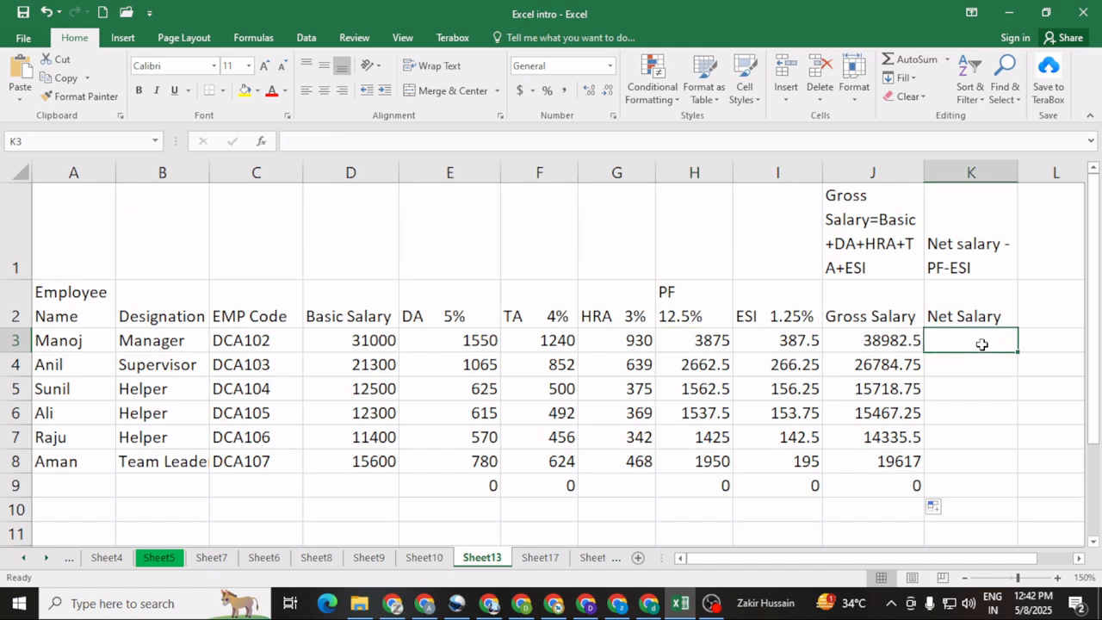
type("=")
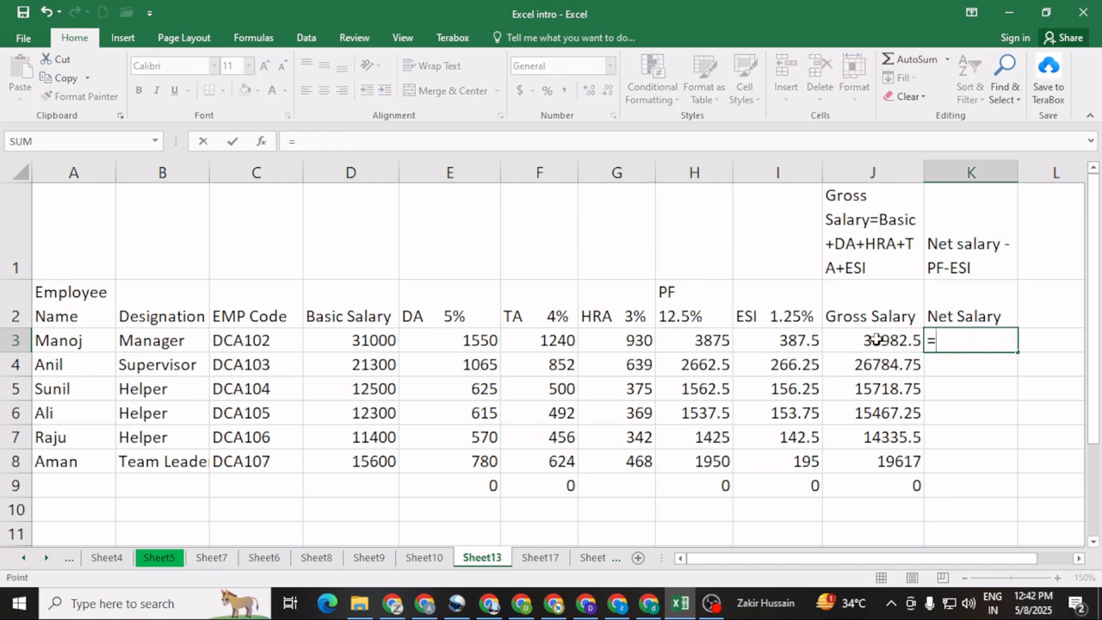
left_click(876, 340)
type("-")
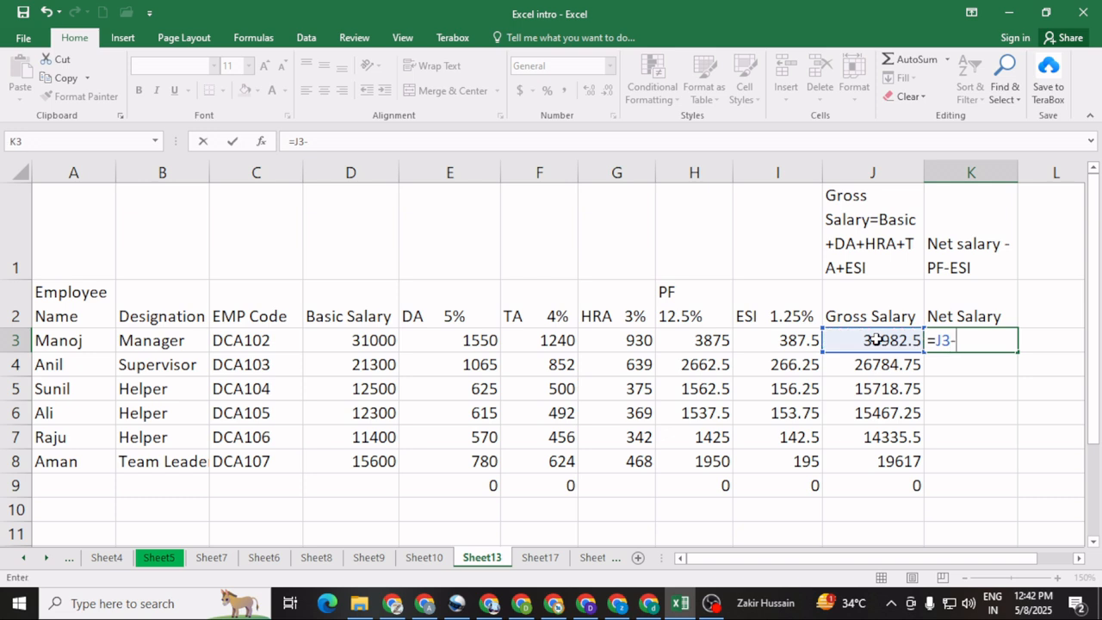
left_click(782, 340)
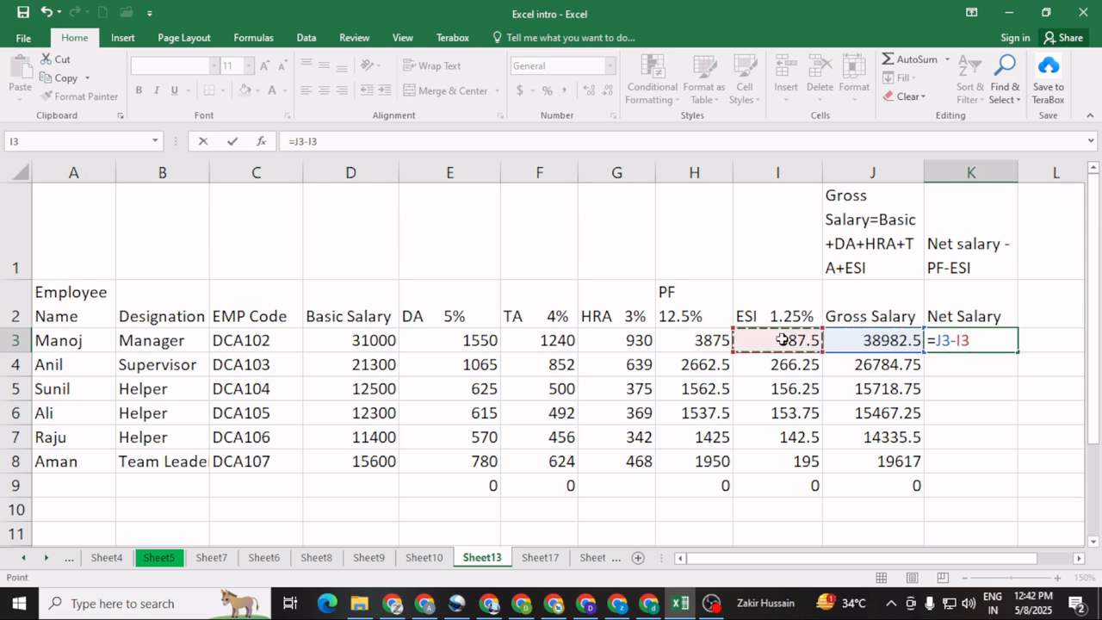
type("-")
left_click(685, 341)
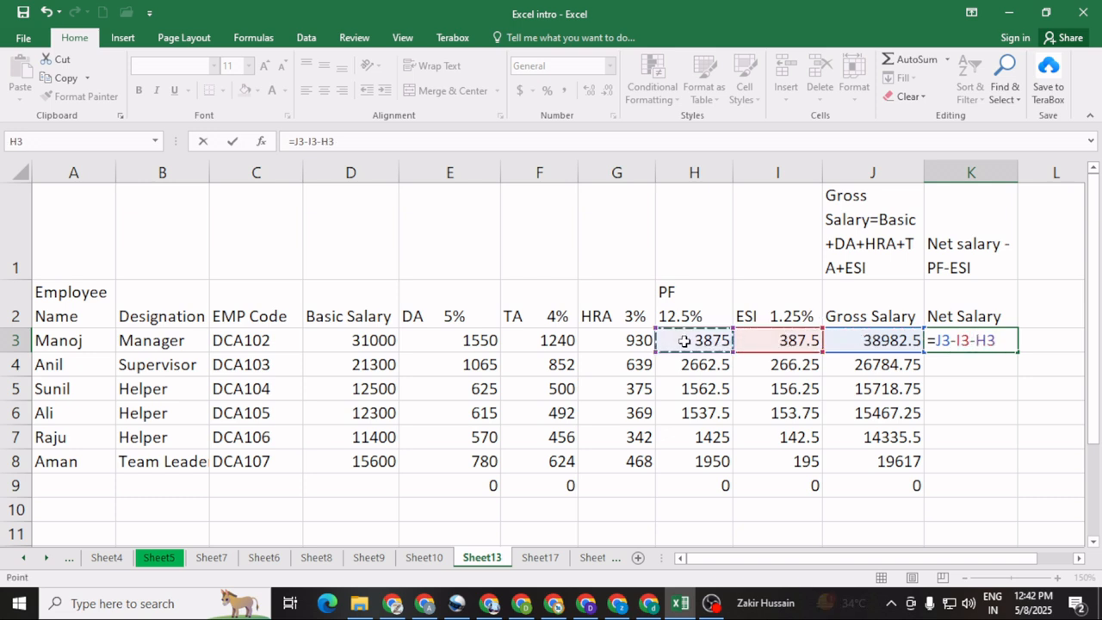
key("ctrl+Return")
key("Return")
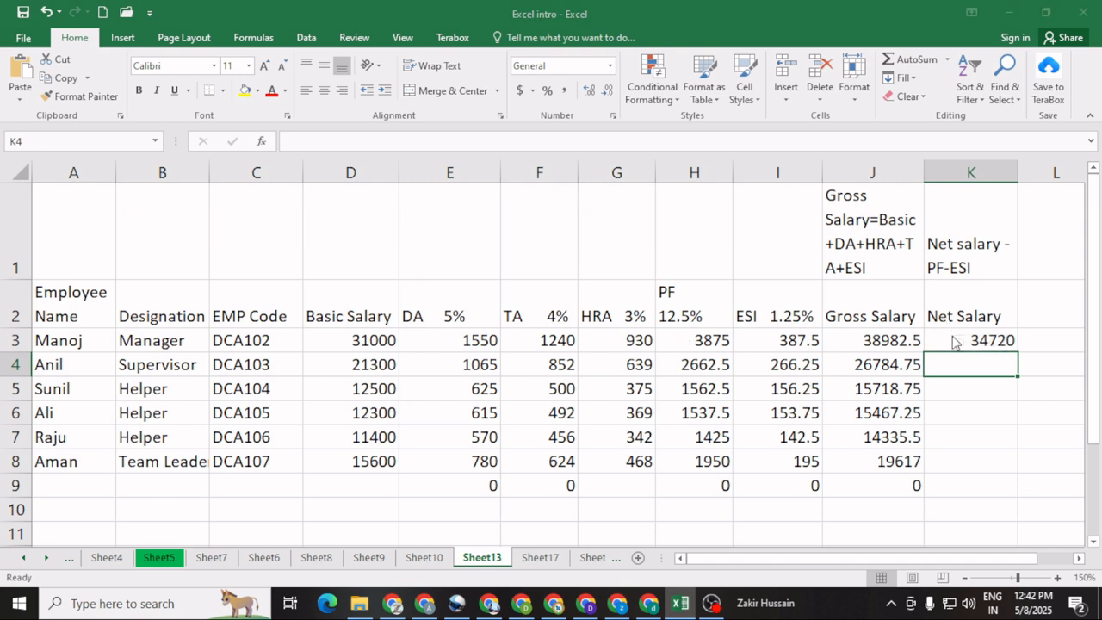
left_click(990, 340)
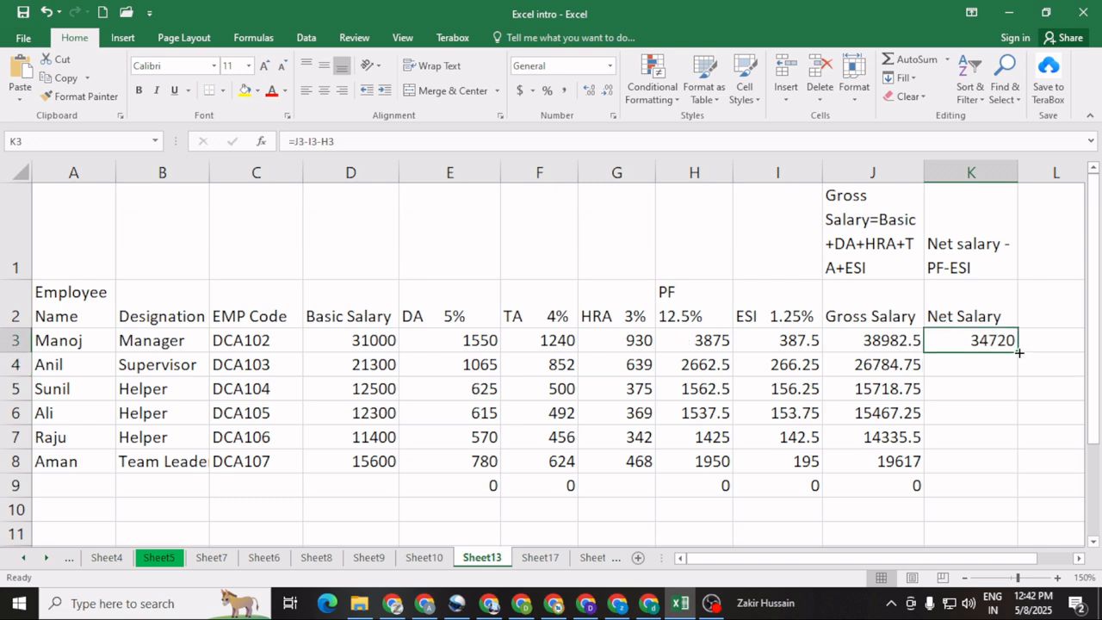
left_click_drag(1016, 362, 1011, 493)
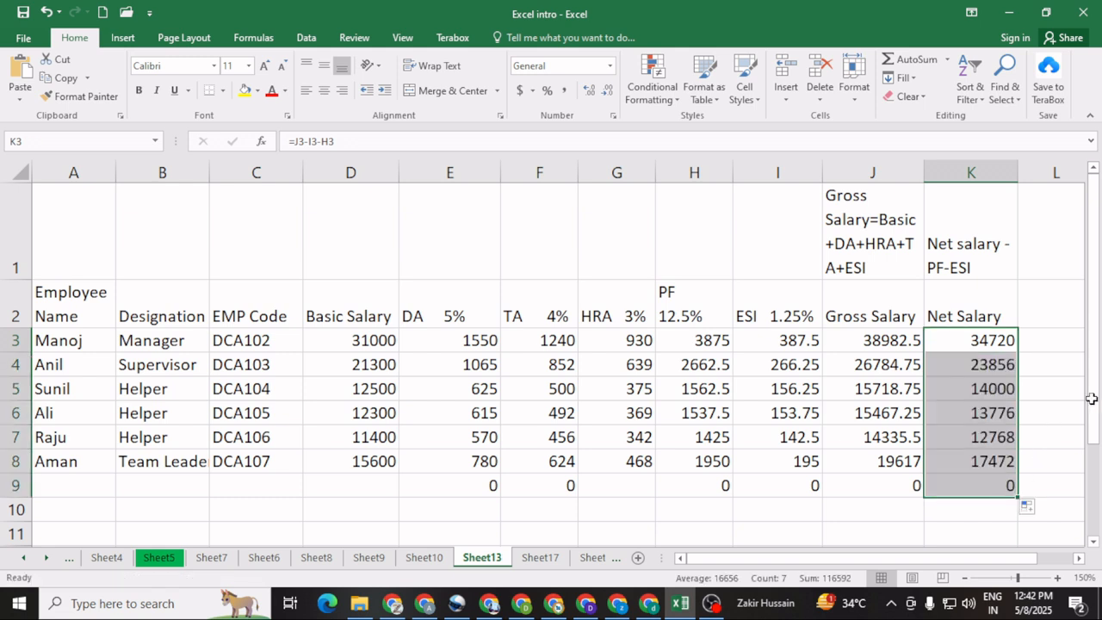
Step: Narrow columns D through H so the salary and allowance columns sit closer to their contents
left_click_drag(399, 173, 377, 173)
left_click_drag(477, 172, 449, 179)
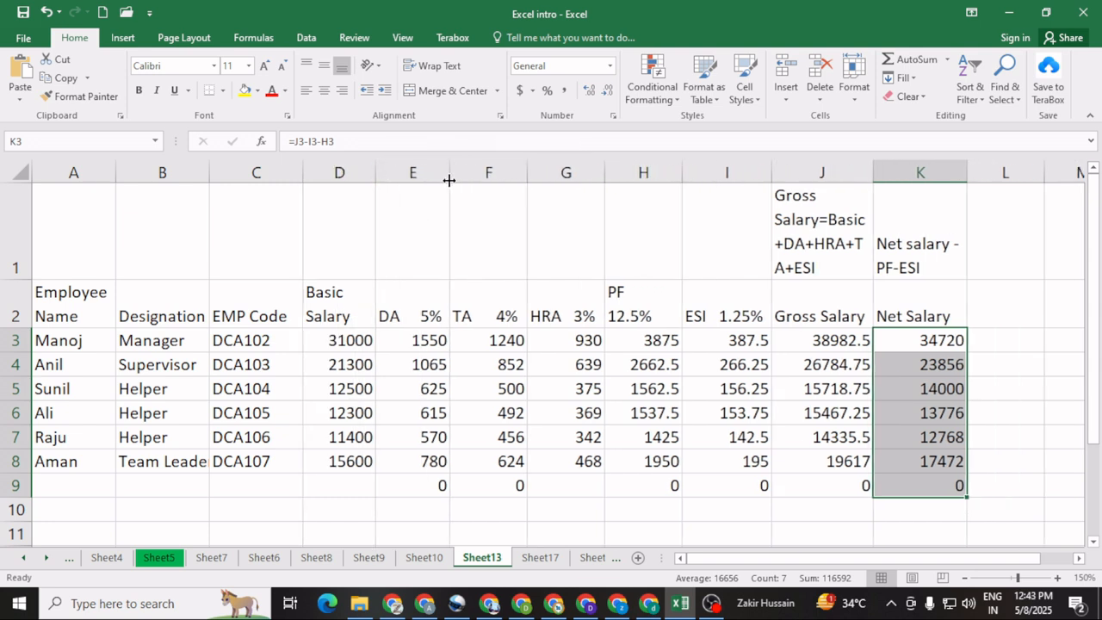
left_click_drag(608, 170, 595, 170)
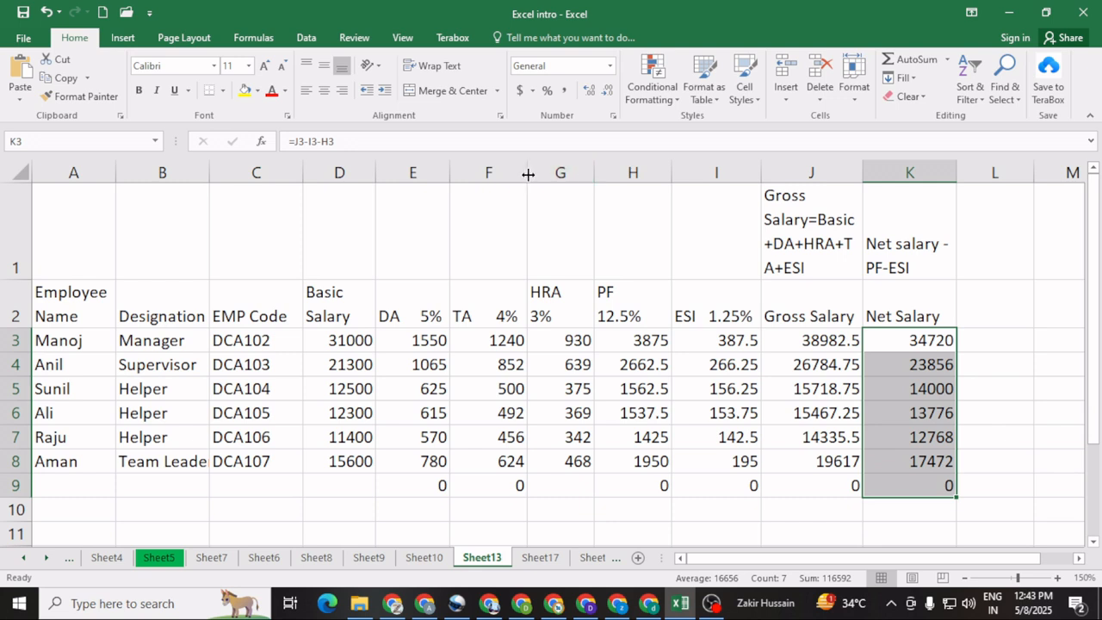
left_click_drag(527, 172, 517, 172)
left_click_drag(665, 170, 647, 172)
left_click(724, 171)
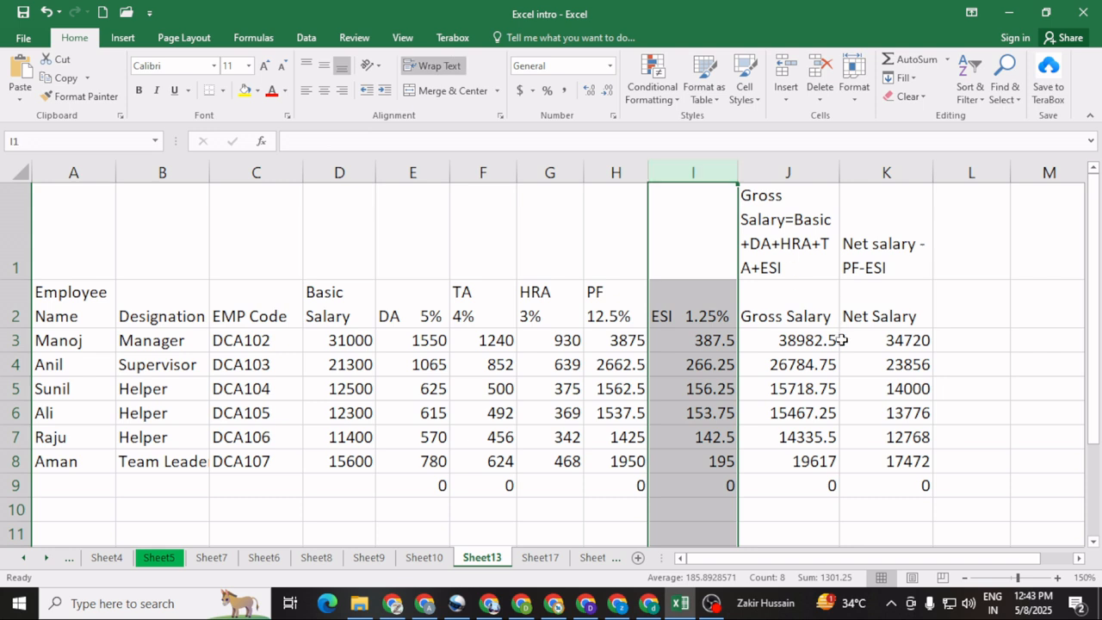
left_click(813, 366)
Step: Add an OT column heading in L2 beside Net Salary
left_click(961, 309)
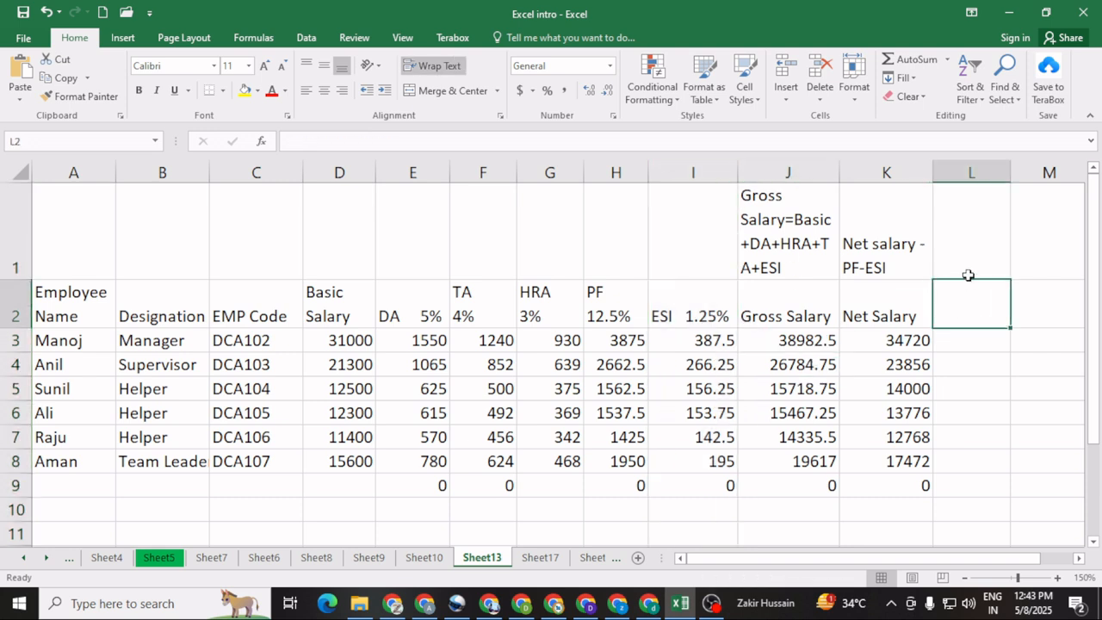
type("OT")
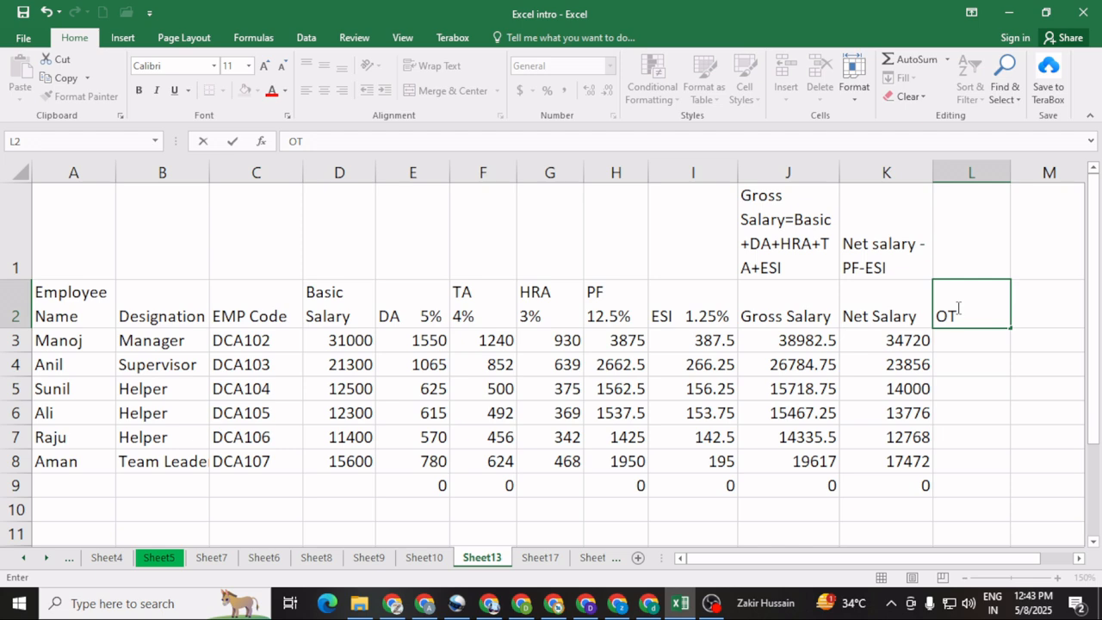
left_click(950, 352)
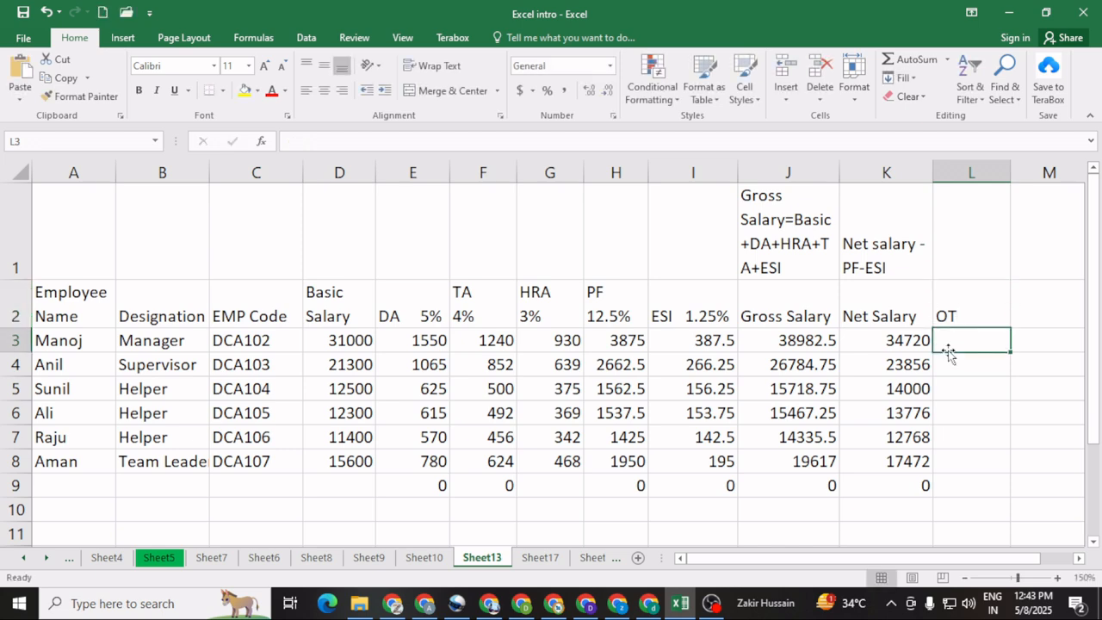
Step: Write the overtime formula note "OT= Salary/30" in D17 below the salary table
scroll(901, 386, "down", 3)
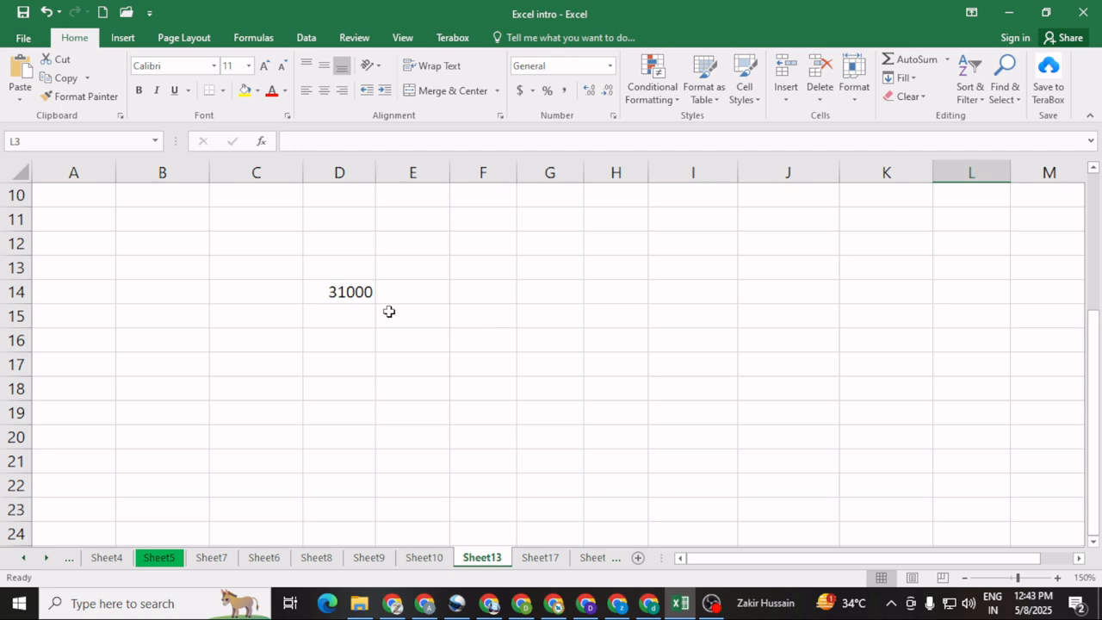
left_click(327, 361)
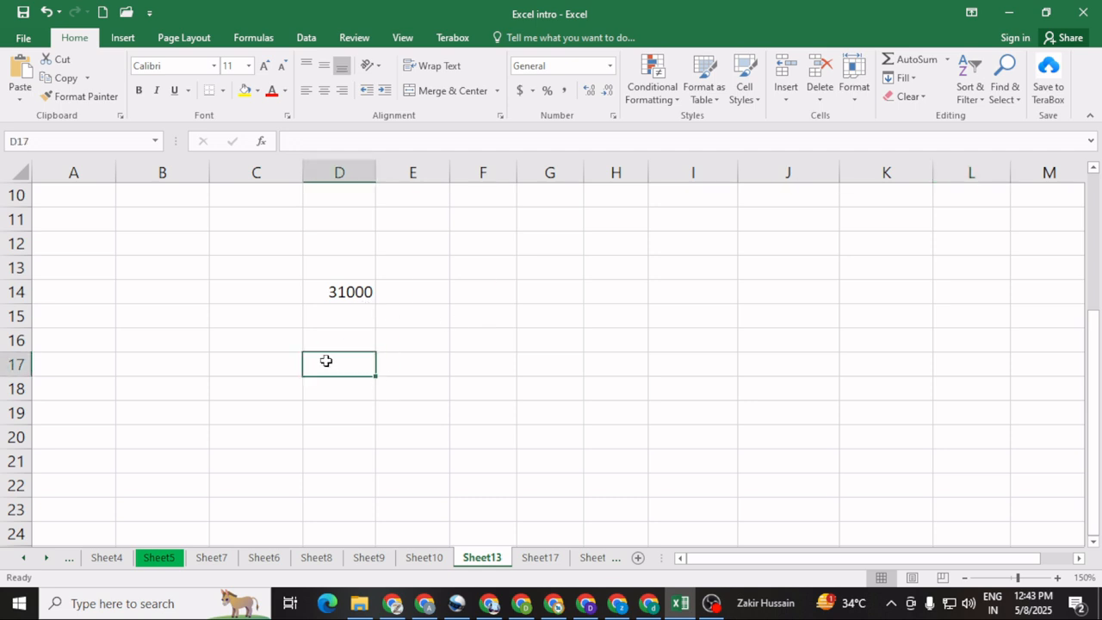
type("OT=")
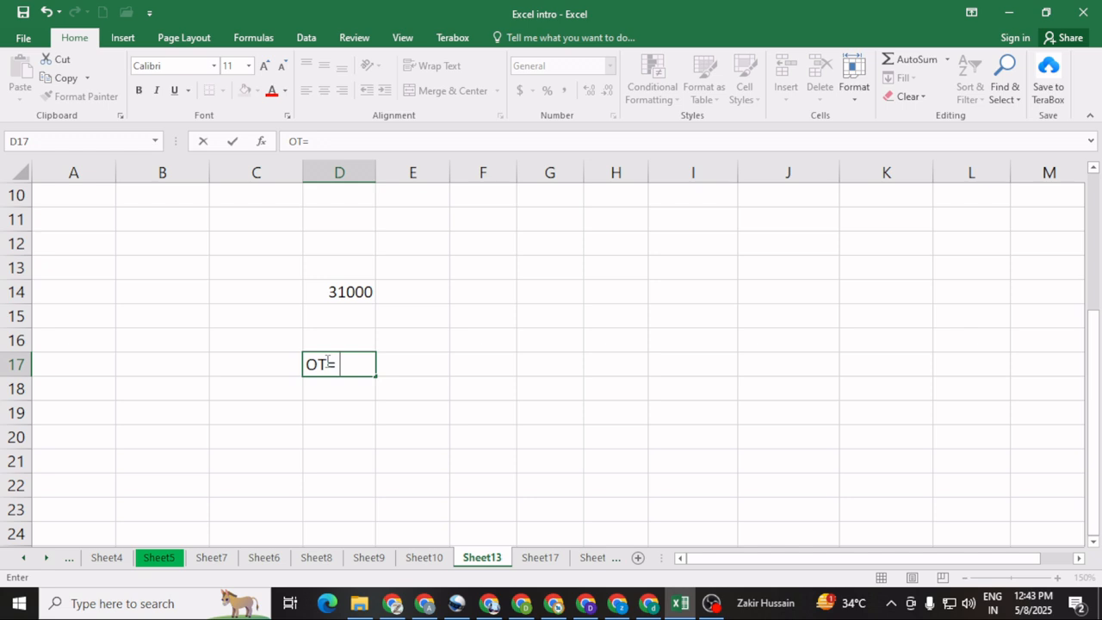
type("Basic")
key("BackSpace")
key("BackSpace")
key("BackSpace")
key("BackSpace")
key("BackSpace")
type("Salary")
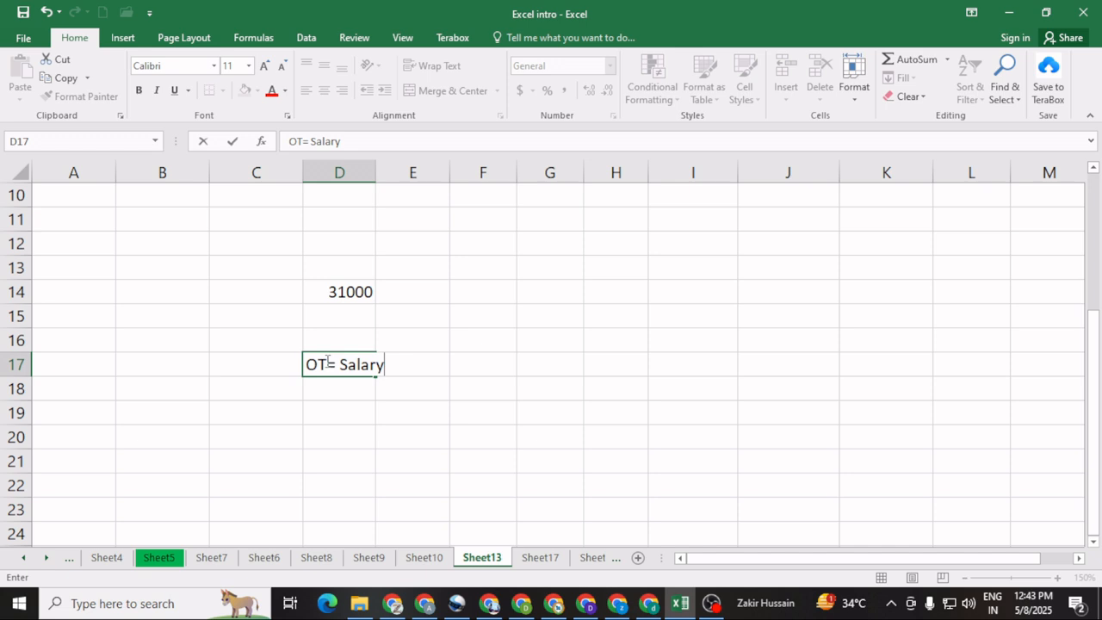
type("/")
scroll(553, 356, "up", 3)
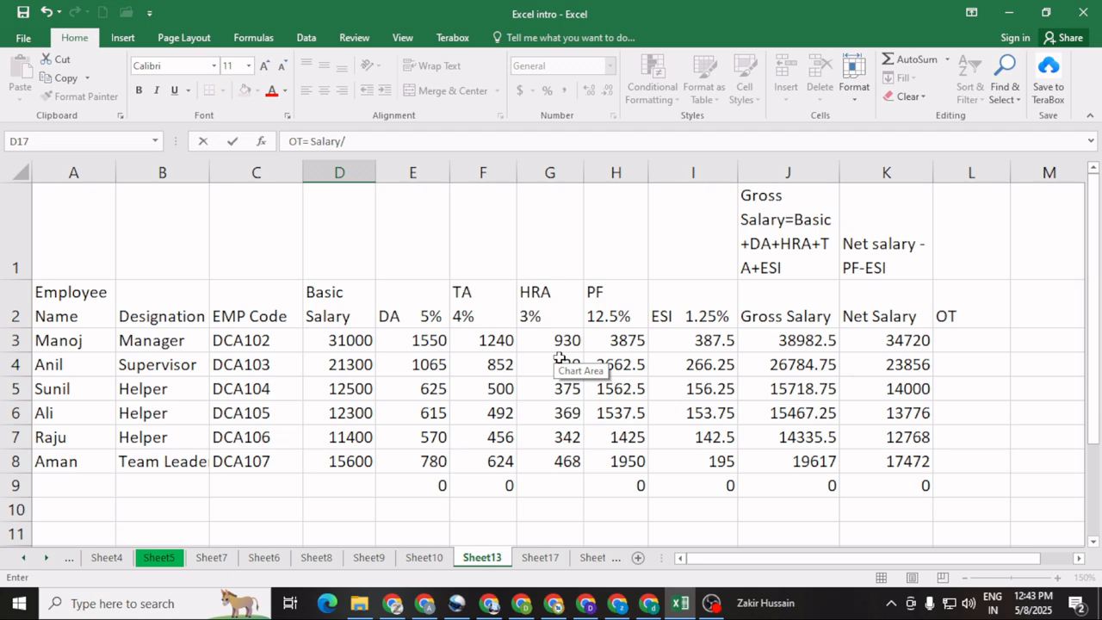
scroll(560, 357, "down", 3)
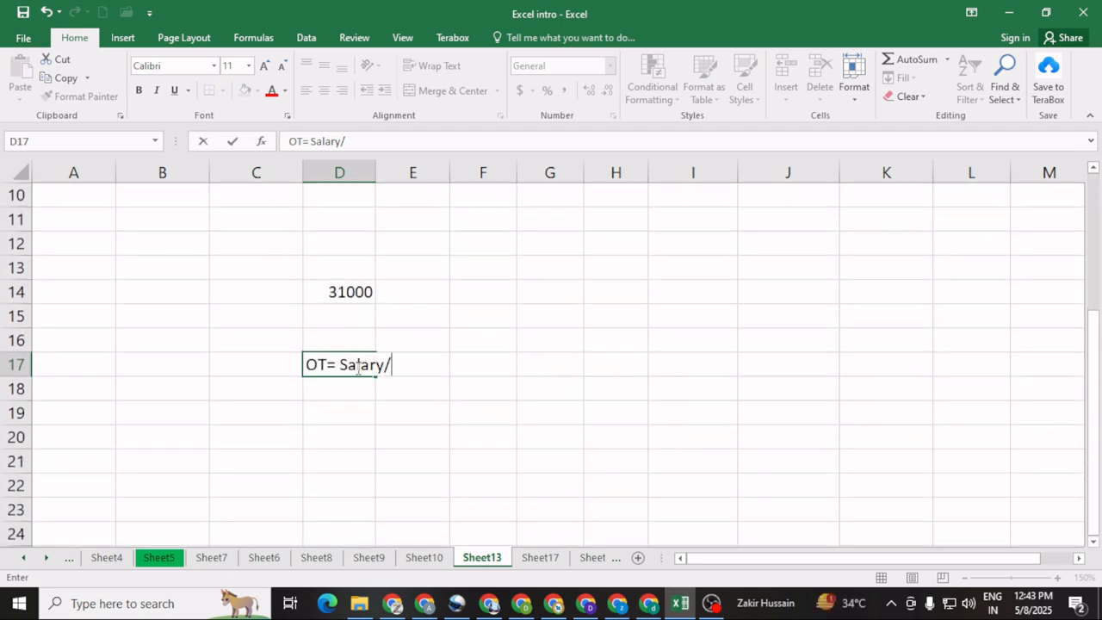
type("30")
left_click(322, 431)
Step: Edit the overtime note in D17 to read "OT (Per day)= Salary/30"
double_click(328, 367)
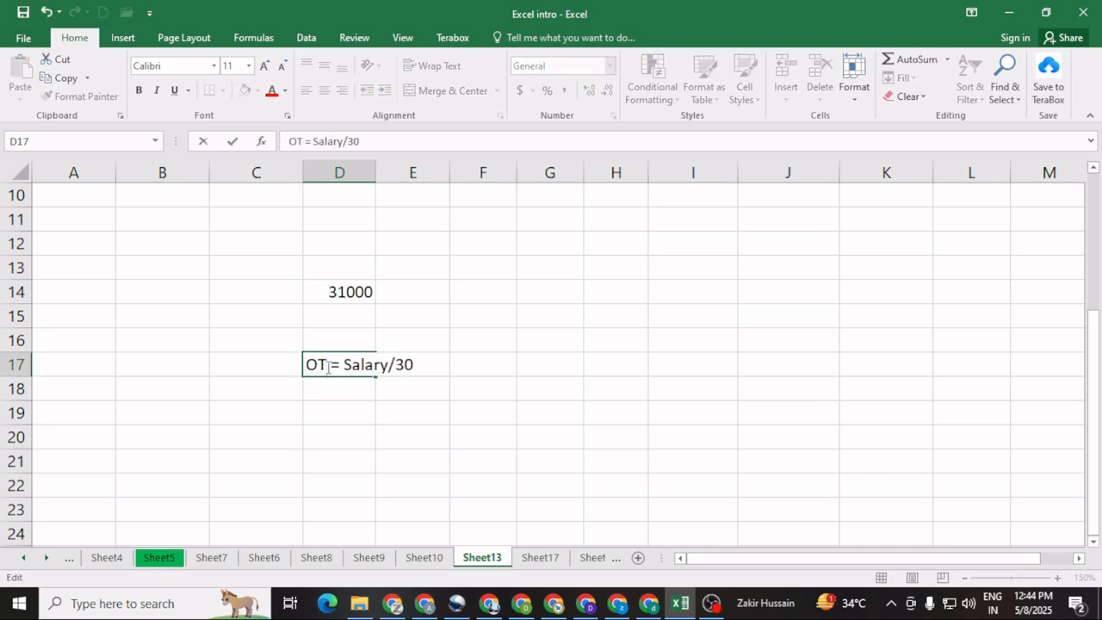
type("Per ")
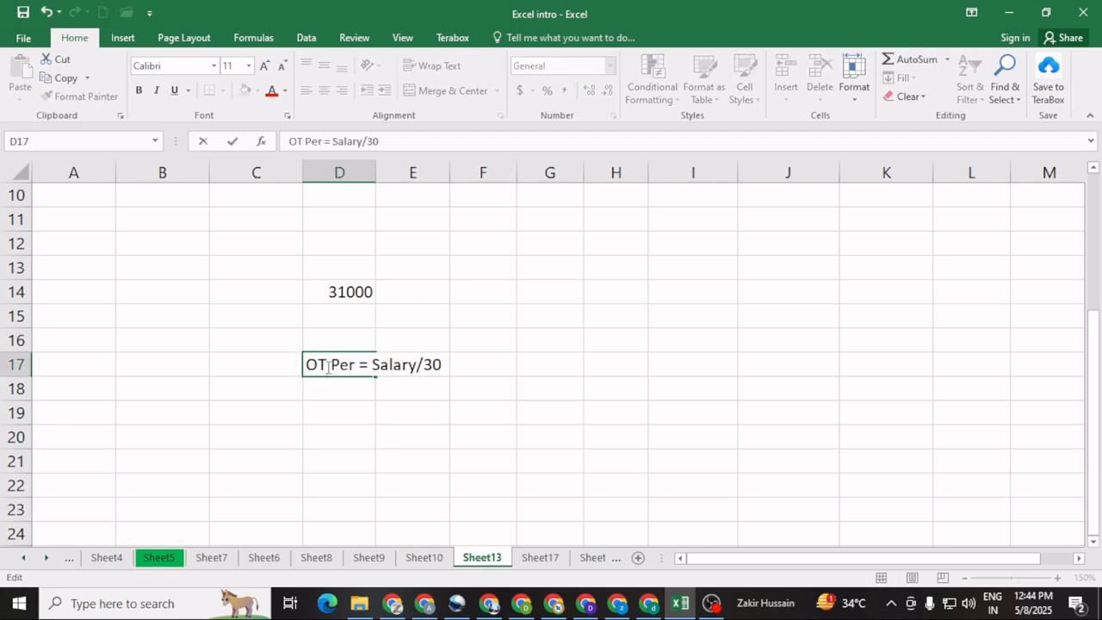
type("day)")
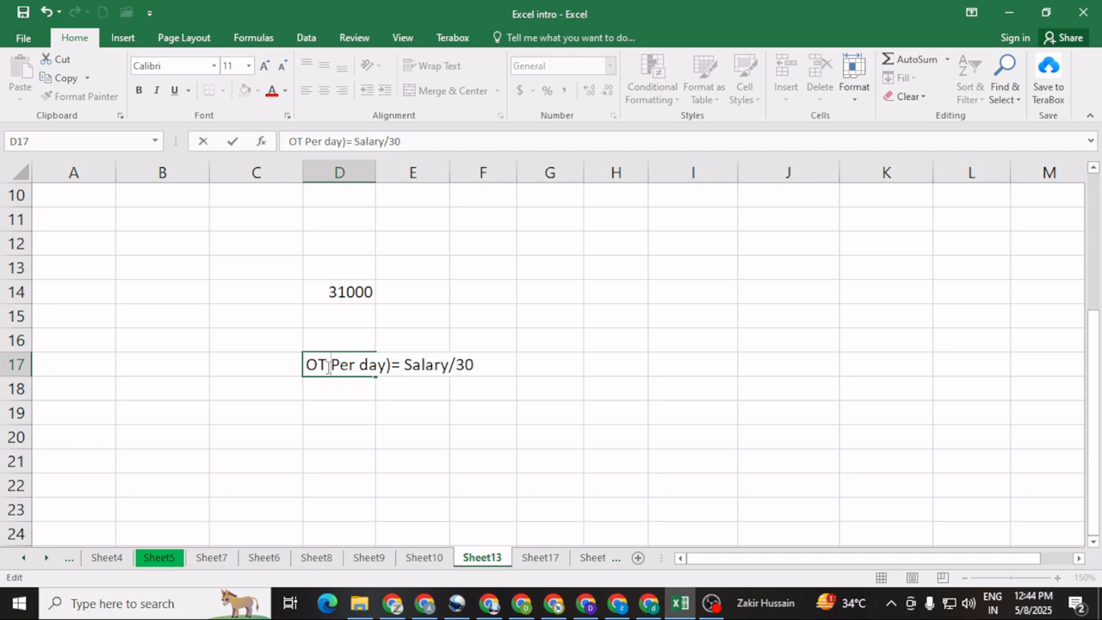
type("(")
left_click(362, 430)
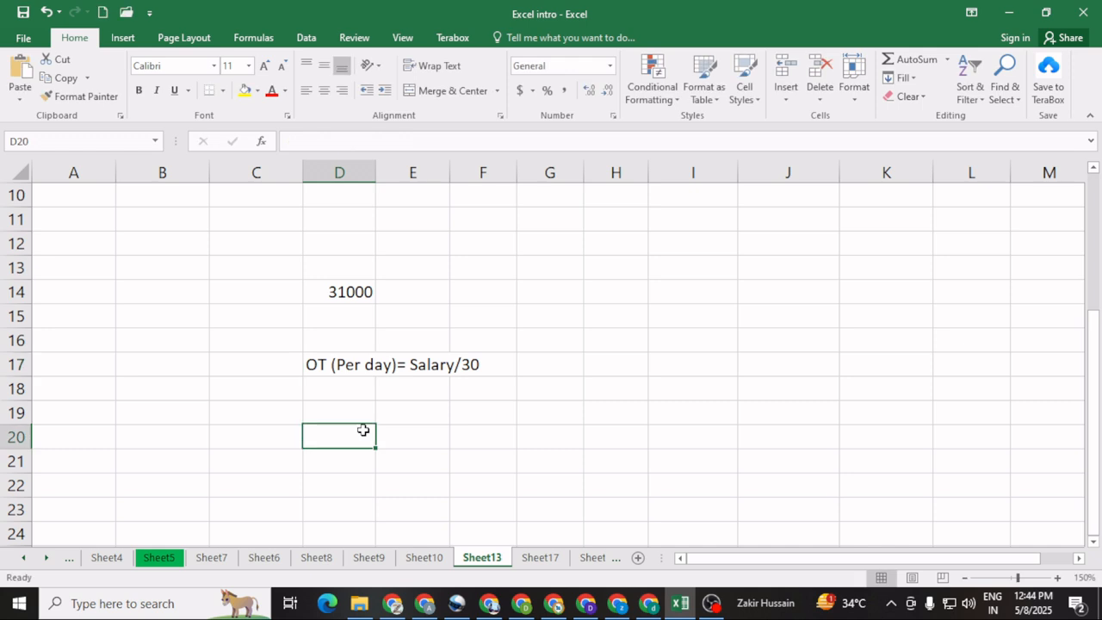
Step: Write the hourly overtime note "OT (Per Hour)=Perday salary/8" in D19
left_click(414, 403)
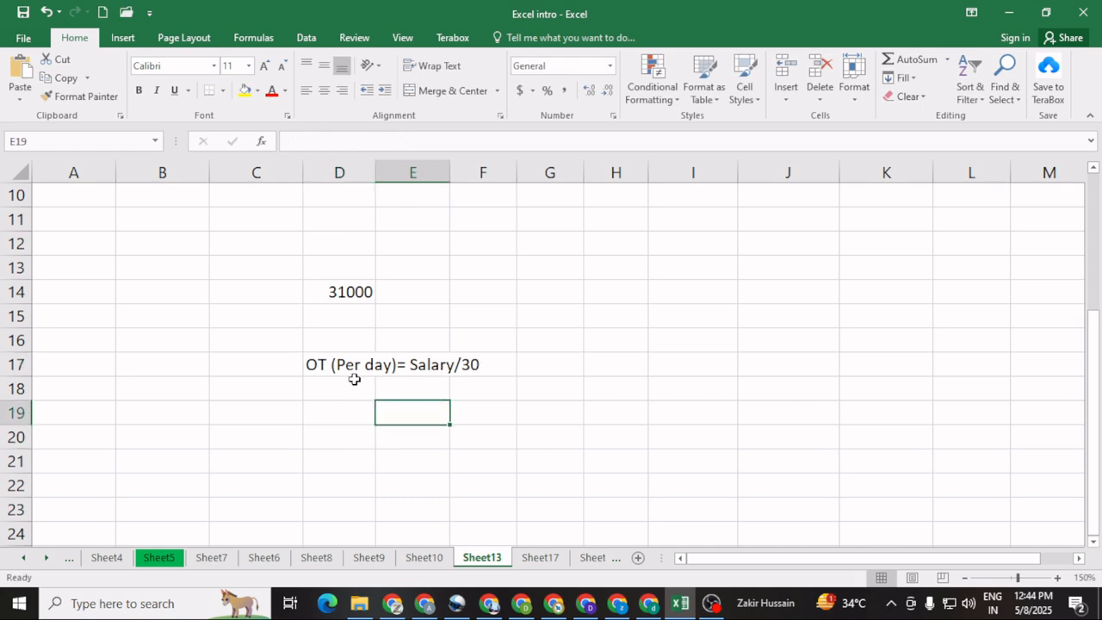
left_click(339, 422)
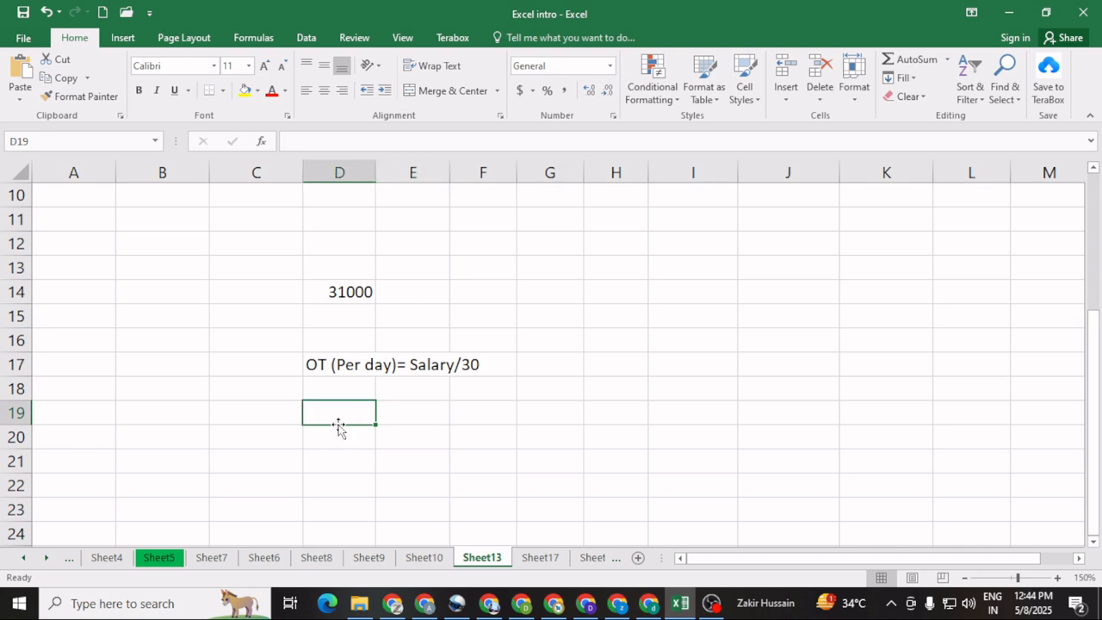
type("OT ")
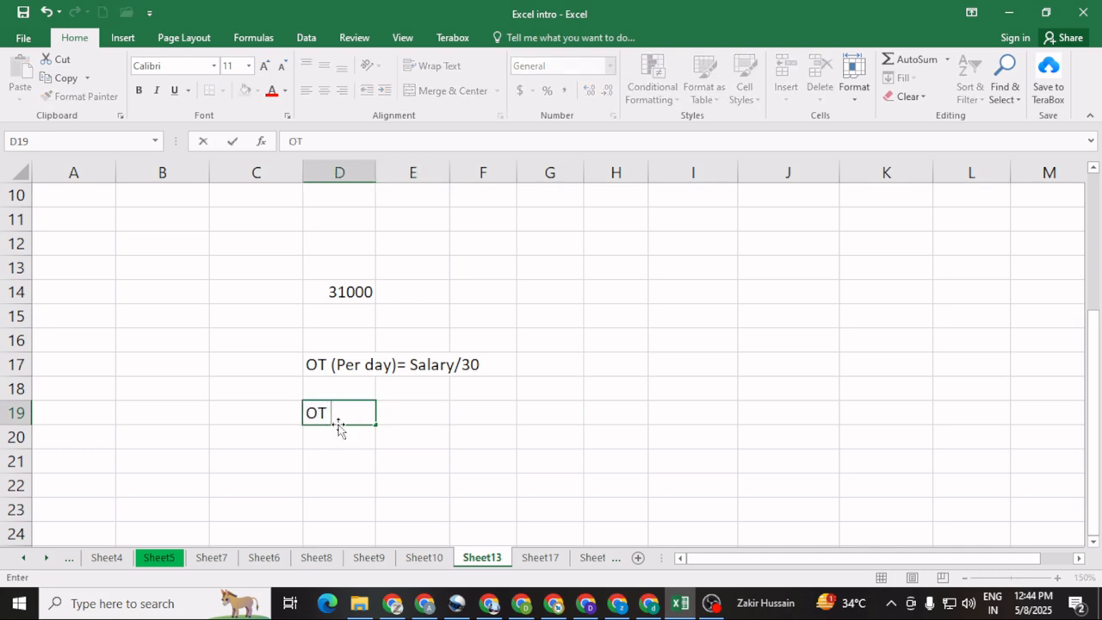
type("(Per Hour)")
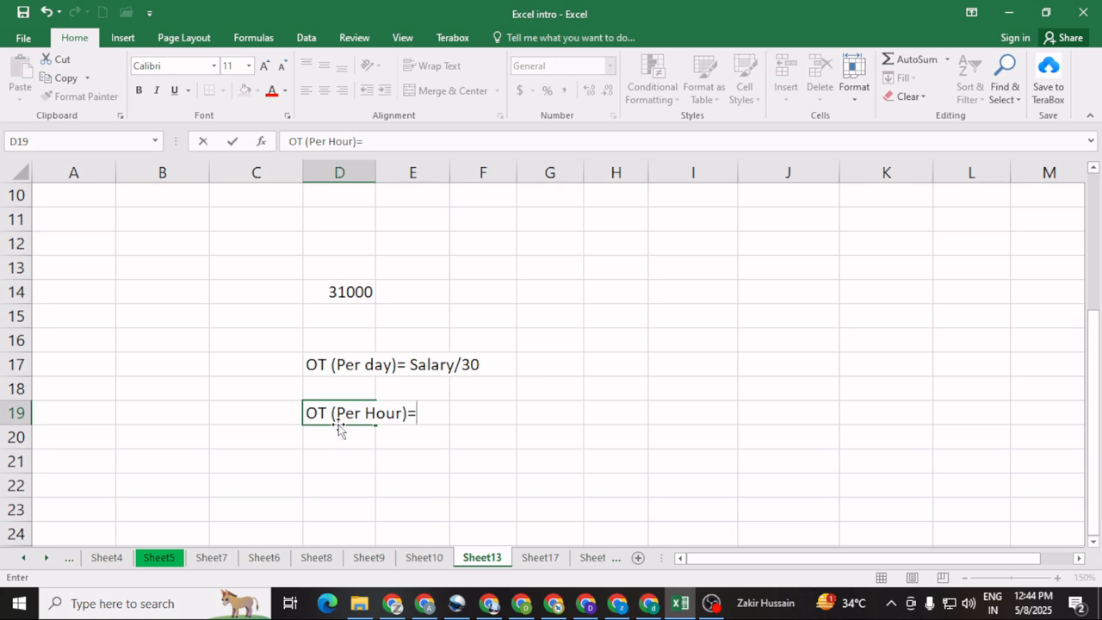
type("=Perday salary")
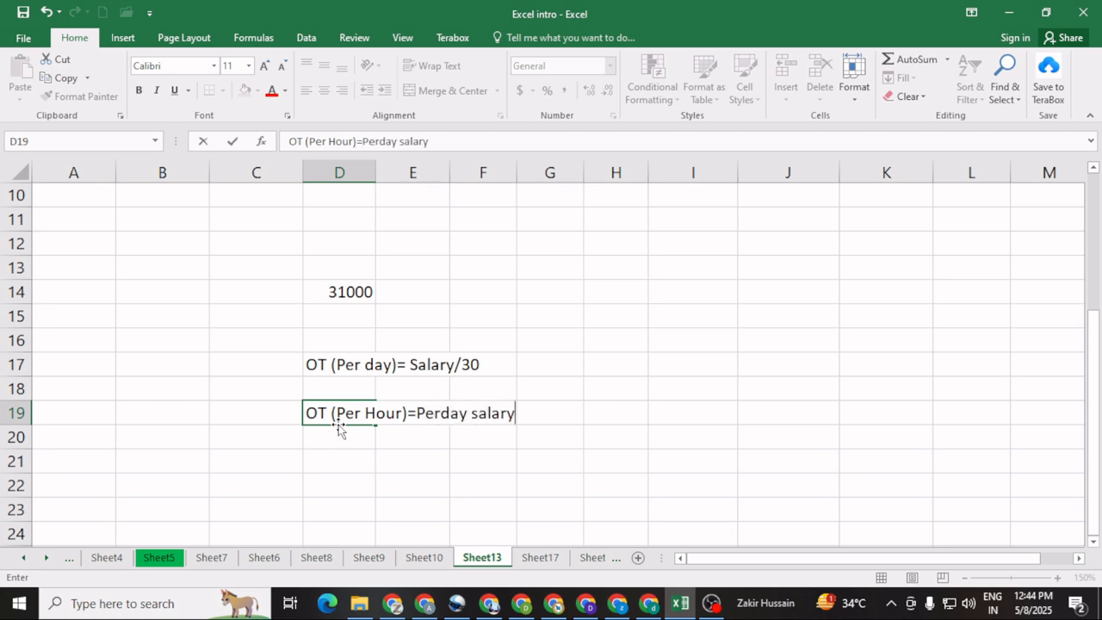
type("/8")
Step: Write the sample overtime quantity "30 hour" in D21 below the overtime notes
left_click(331, 459)
type("30 ")
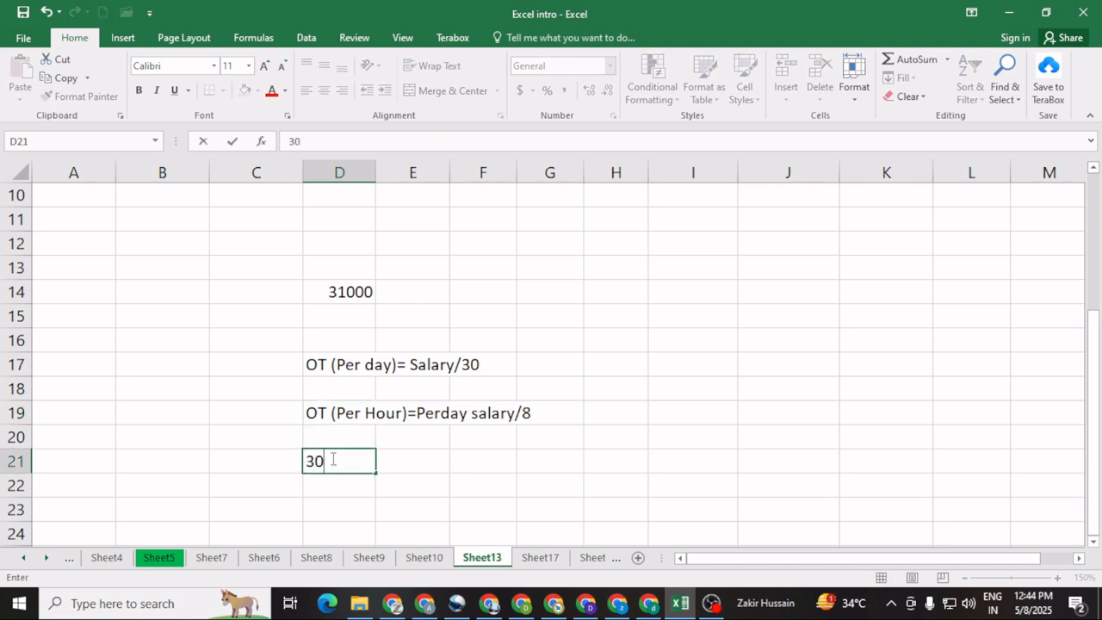
type("hour")
left_click(389, 463)
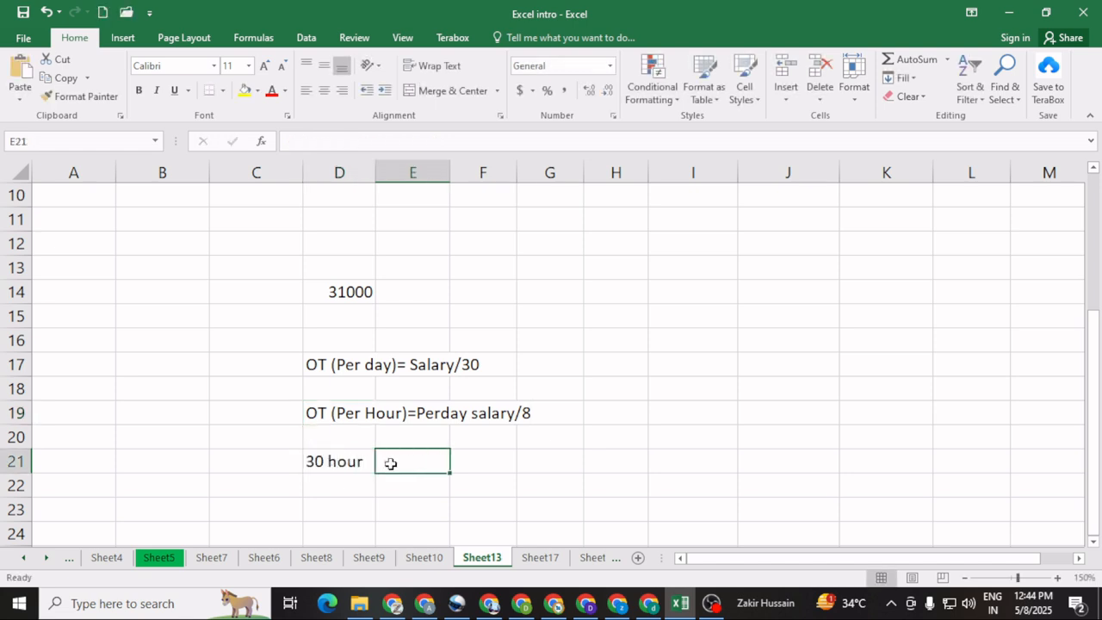
left_click(330, 413)
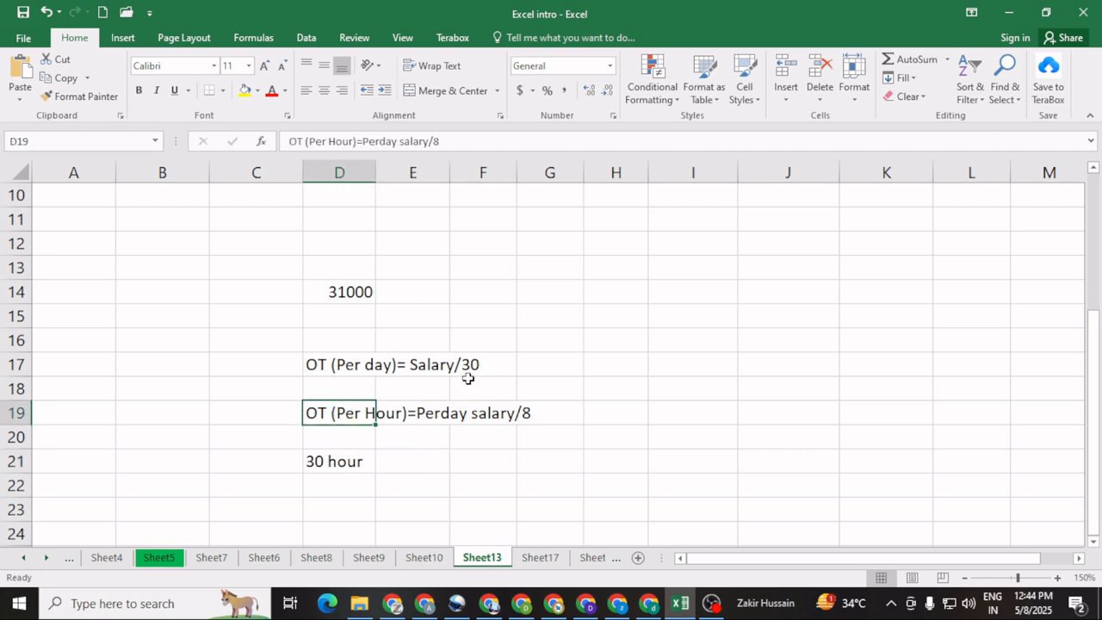
Step: Clear the salary value in D14 and enter 15500 as the sample salary in D15
left_click(353, 293)
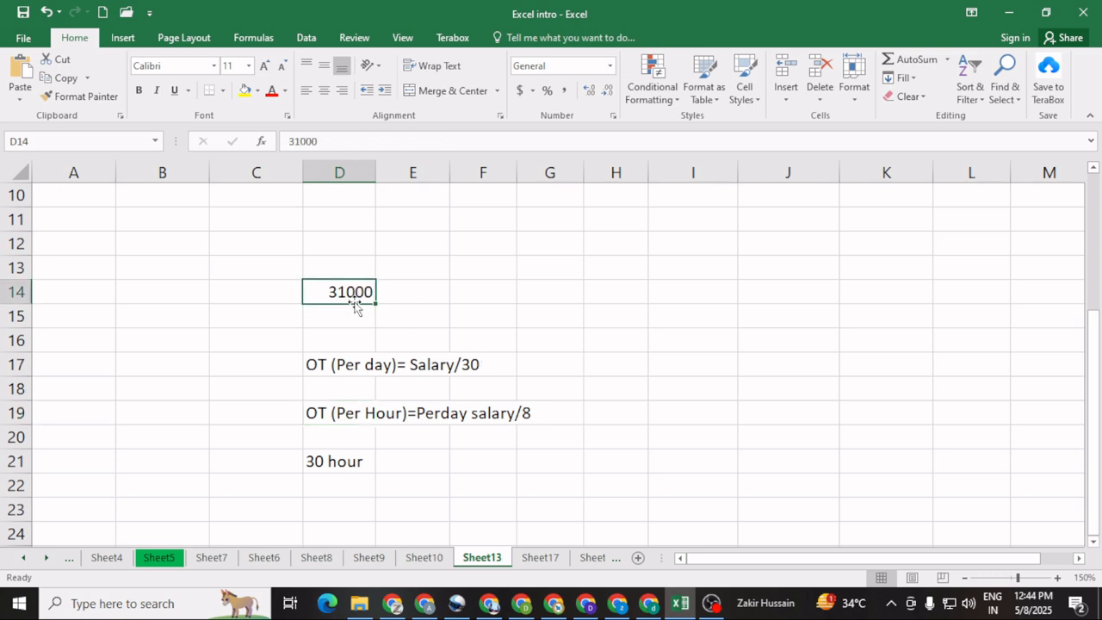
key("Delete")
left_click(341, 332)
left_click(339, 314)
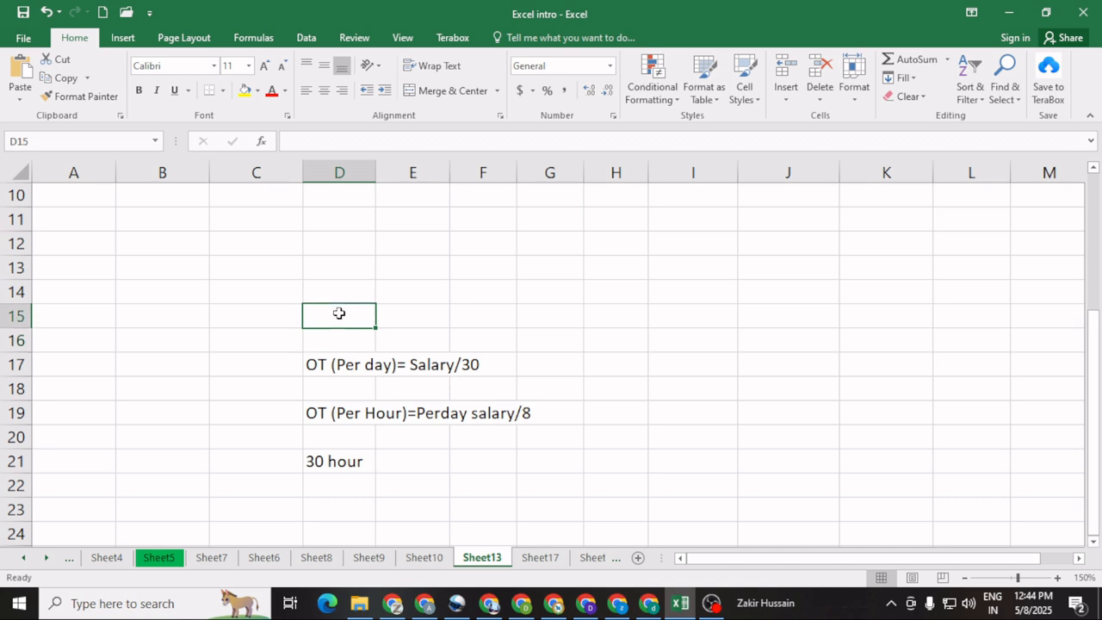
type("15500")
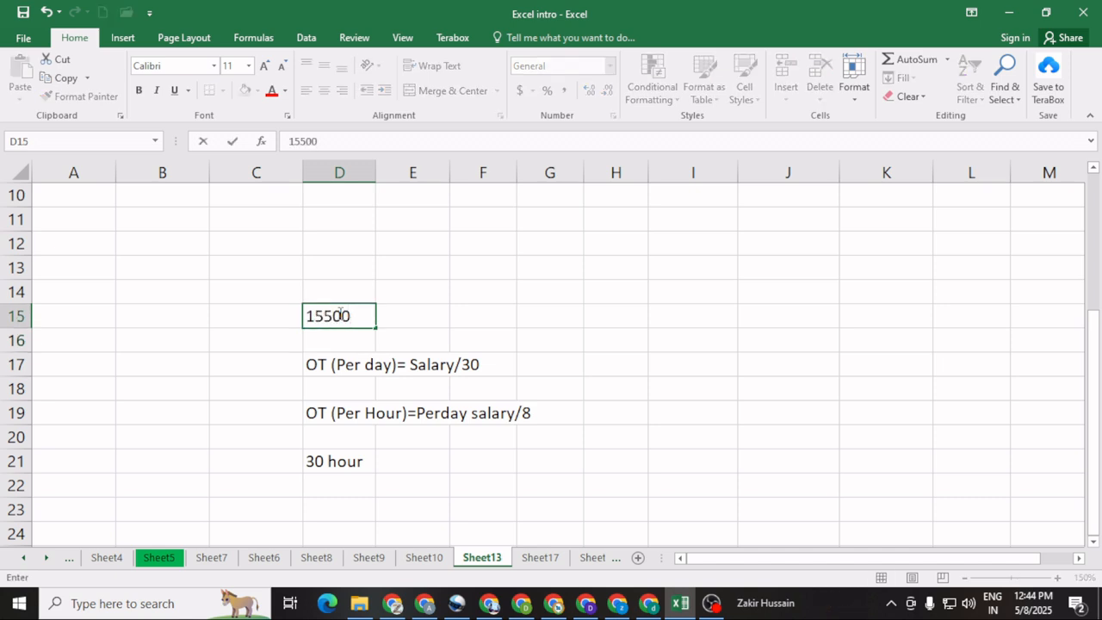
left_click(535, 389)
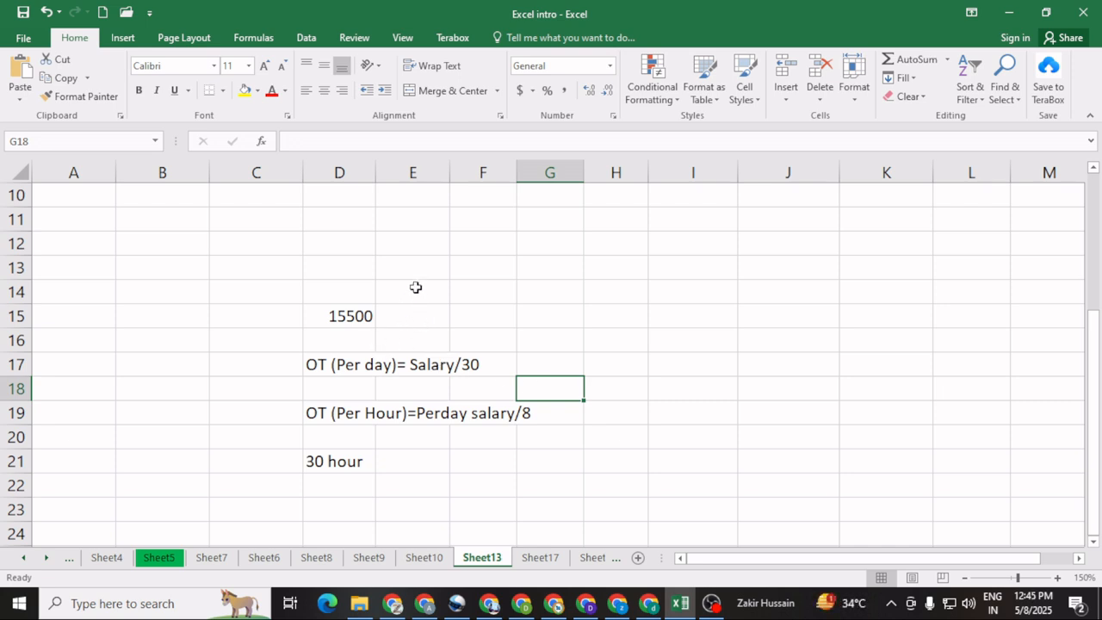
Step: Add the heading "Perday salary" in E14, above and beside the sample salary
left_click(416, 287)
type("Perday ")
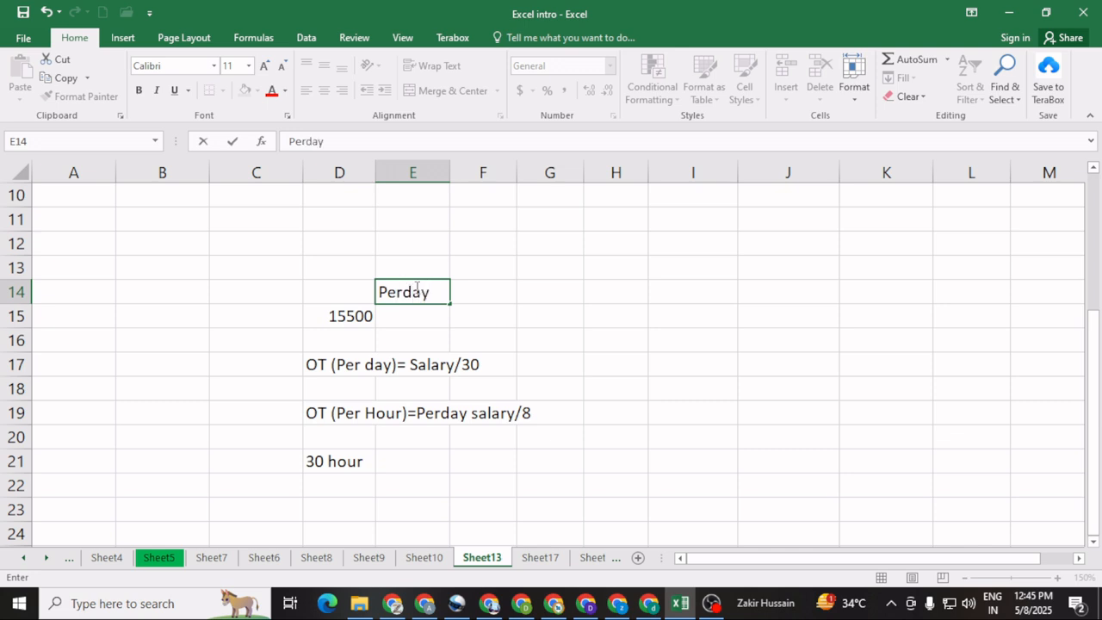
type("salary")
left_click(443, 350)
Step: Calculate the per-day salary in E15 with the formula =D15/30
left_click(397, 317)
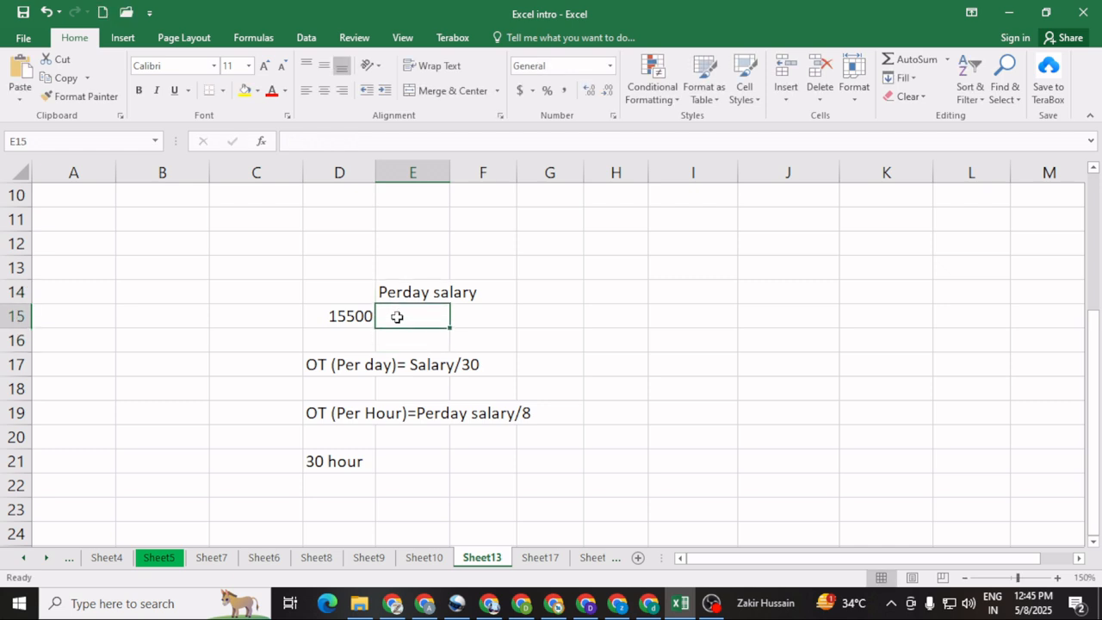
type("=")
left_click(338, 316)
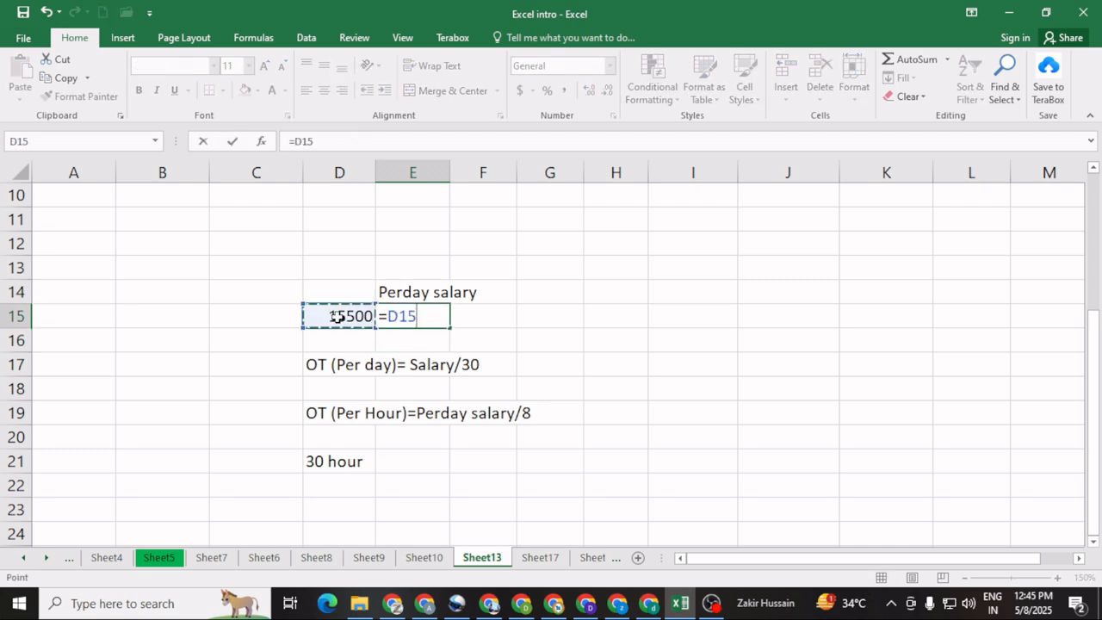
type("/30")
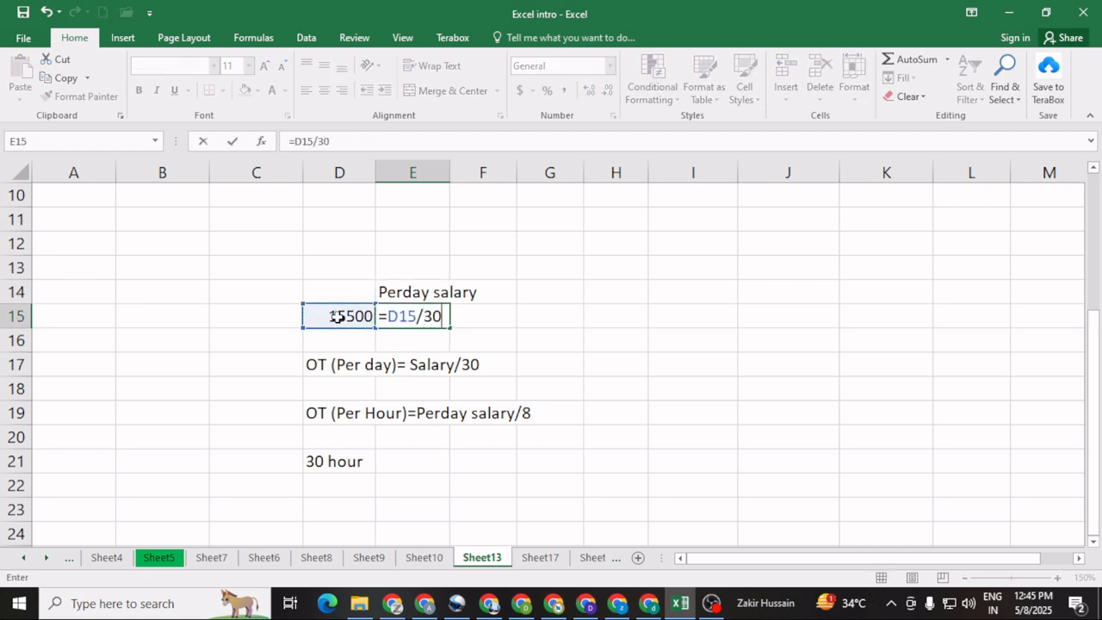
key("Return")
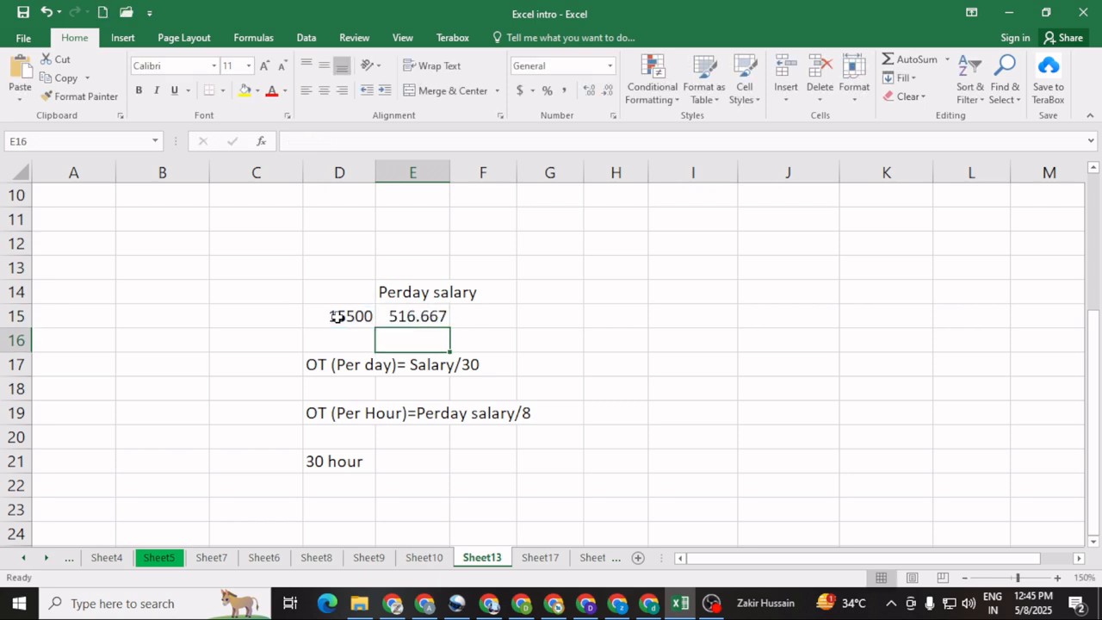
left_click(419, 318)
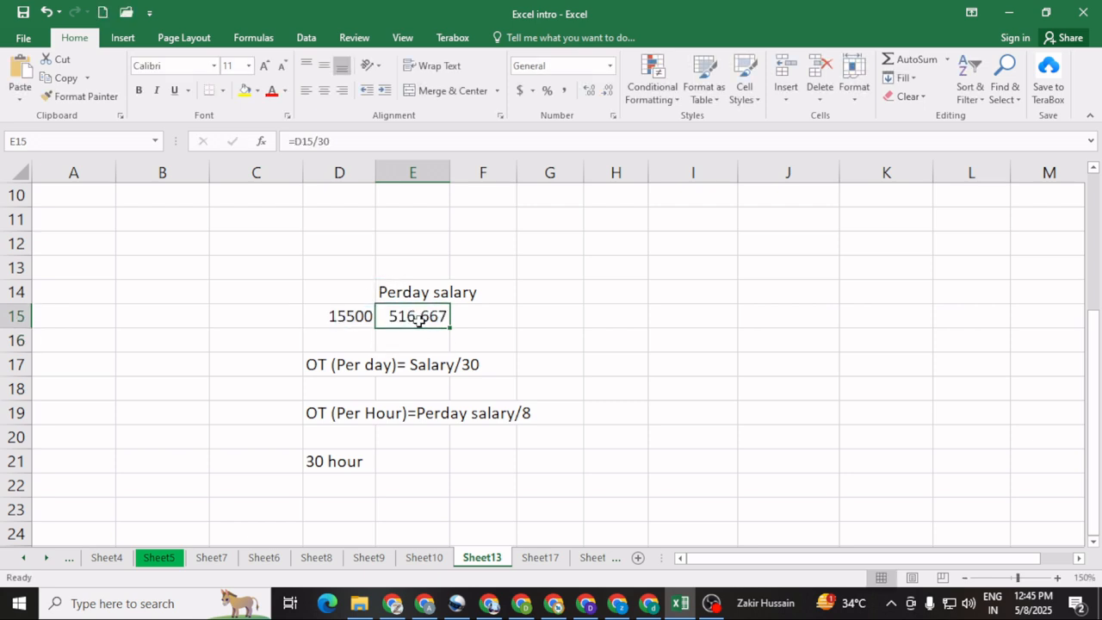
Step: Add the heading "Per Hour" in F14 beside the per-day salary heading
left_click(493, 288)
type("Per")
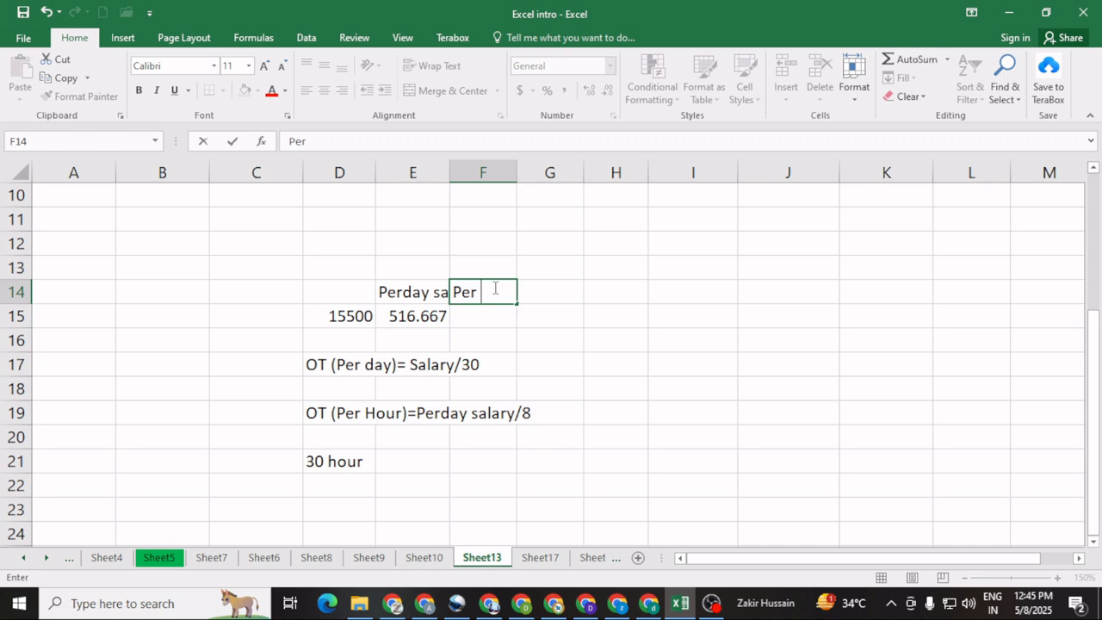
type(" Hour")
Step: Calculate the hourly pay in F15 with the formula =E15/8
left_click(470, 318)
type("=")
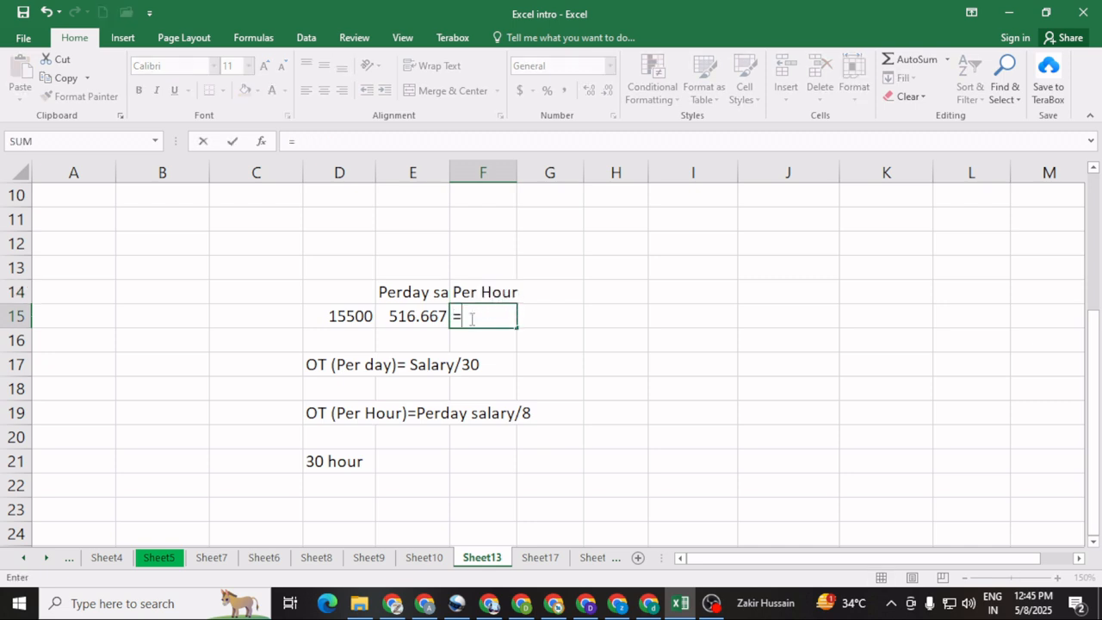
left_click(416, 316)
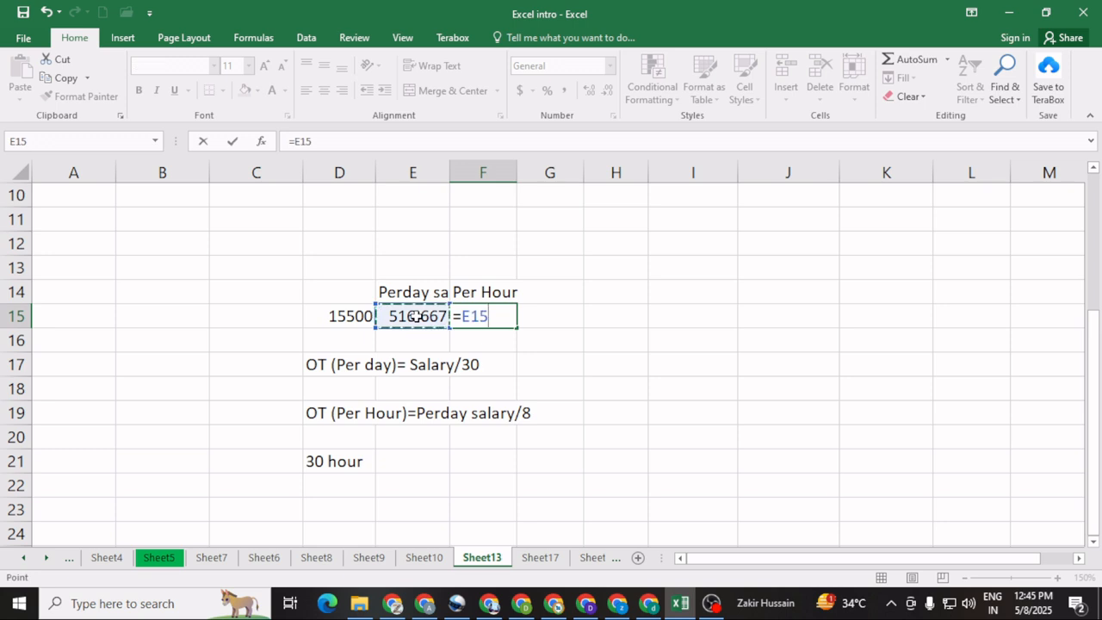
type("/8")
key("Return")
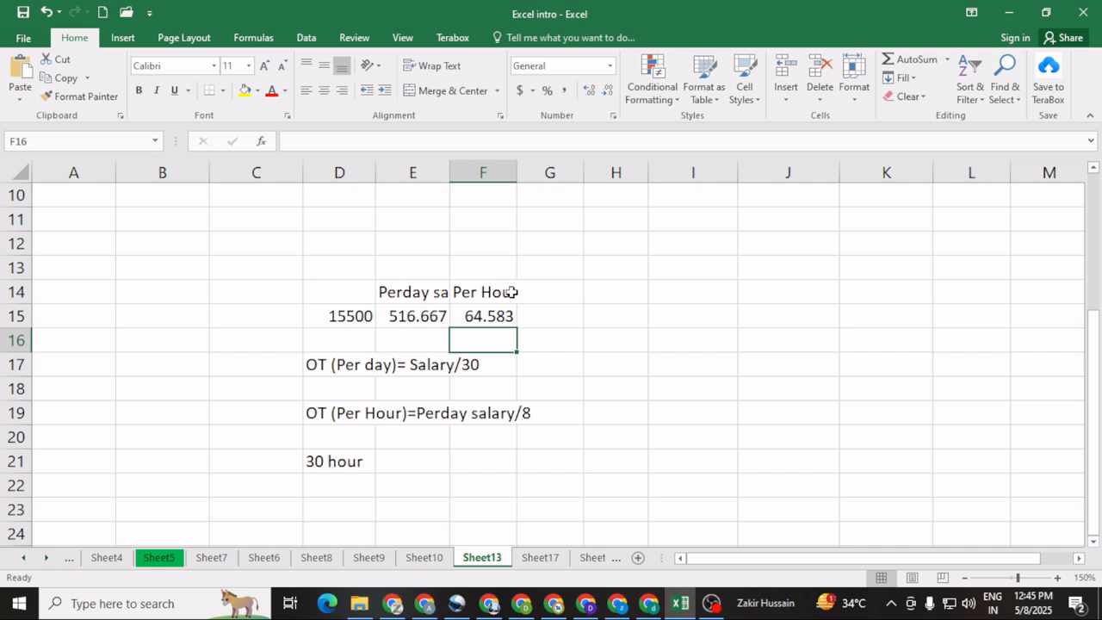
left_click(479, 316)
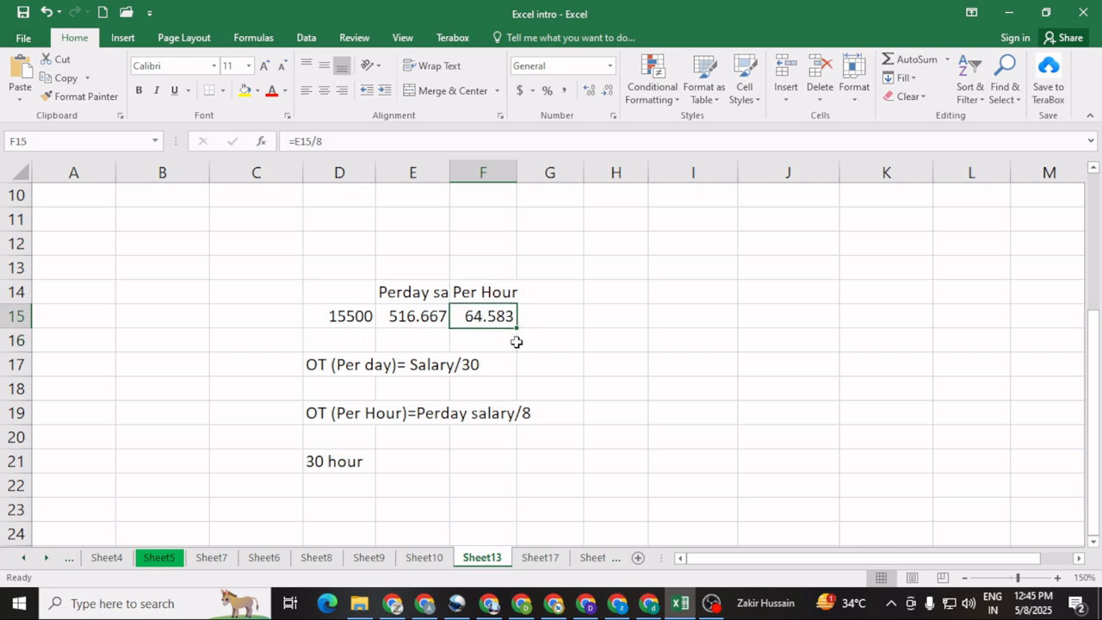
Step: Add the heading "30 h" in G14 for the overtime hours
left_click(537, 294)
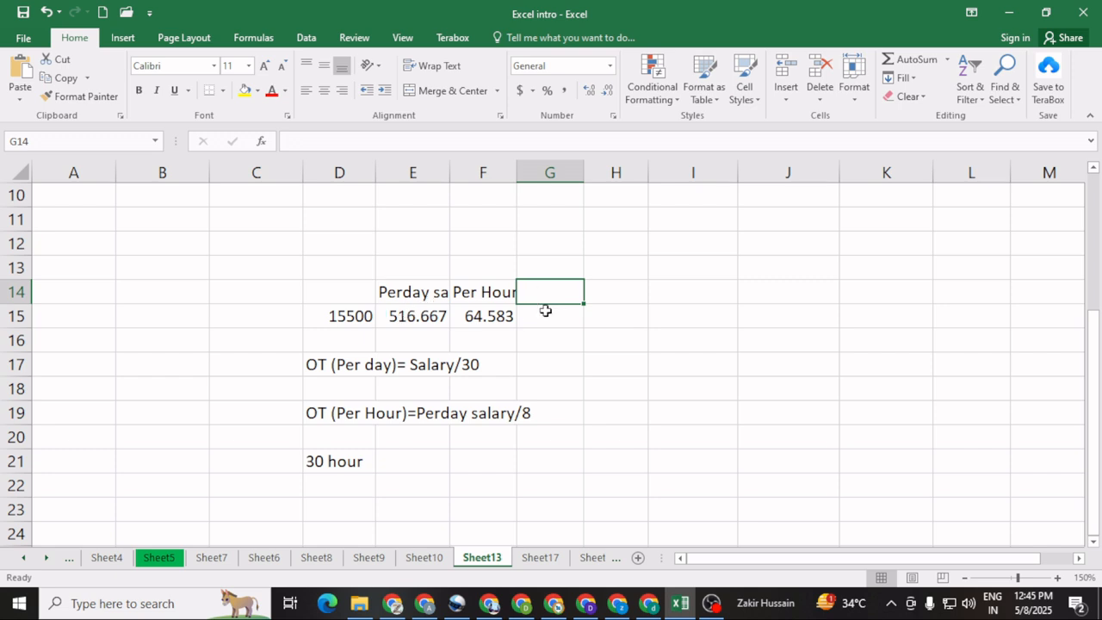
type("30")
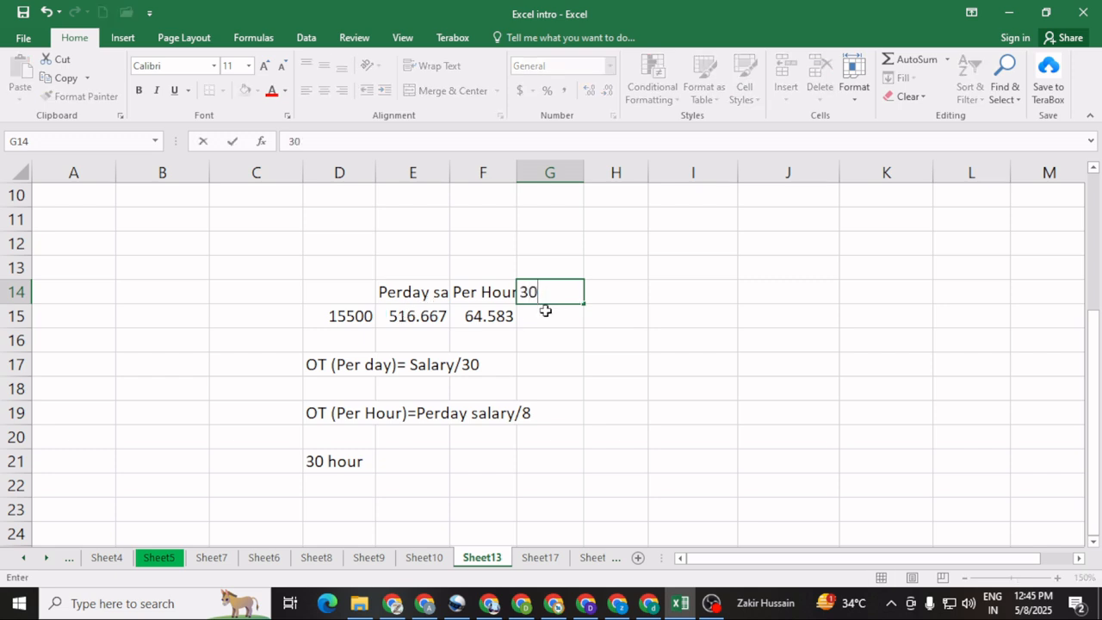
type(" hou")
key("BackSpace")
key("BackSpace")
key("Return")
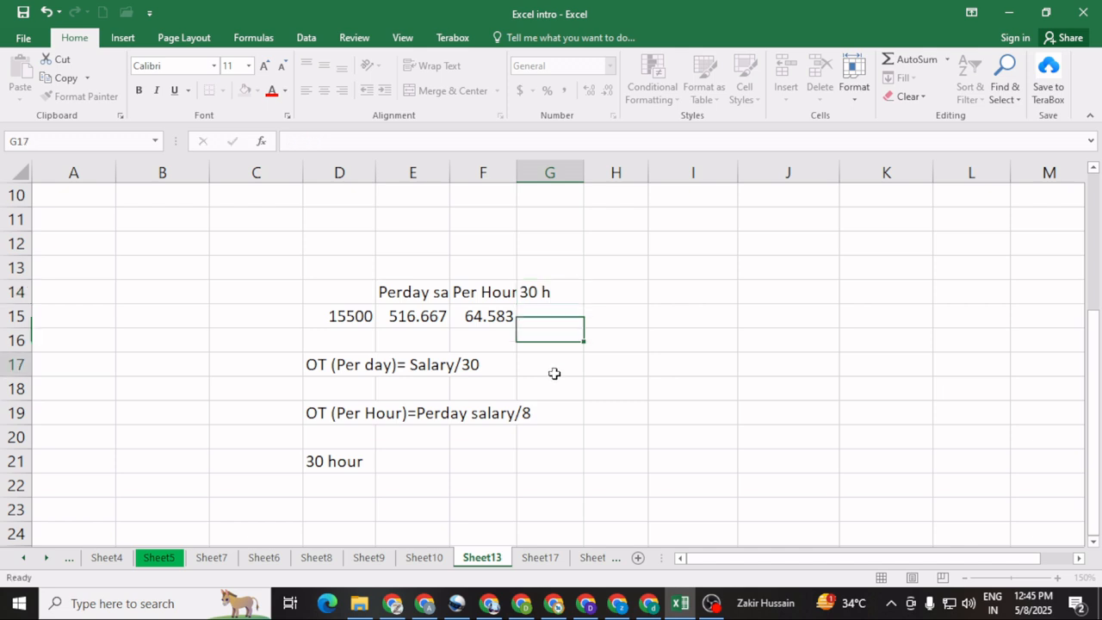
key("Return")
Step: Calculate the pay for 30 overtime hours in G15 with the formula =30*F15
left_click(536, 320)
type("=")
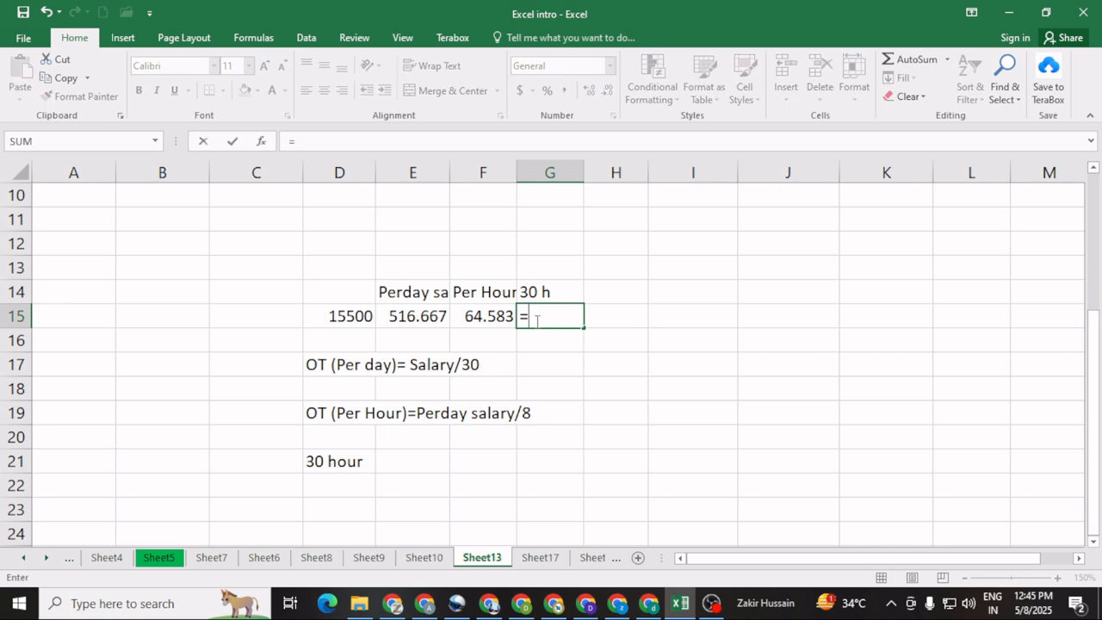
type("30")
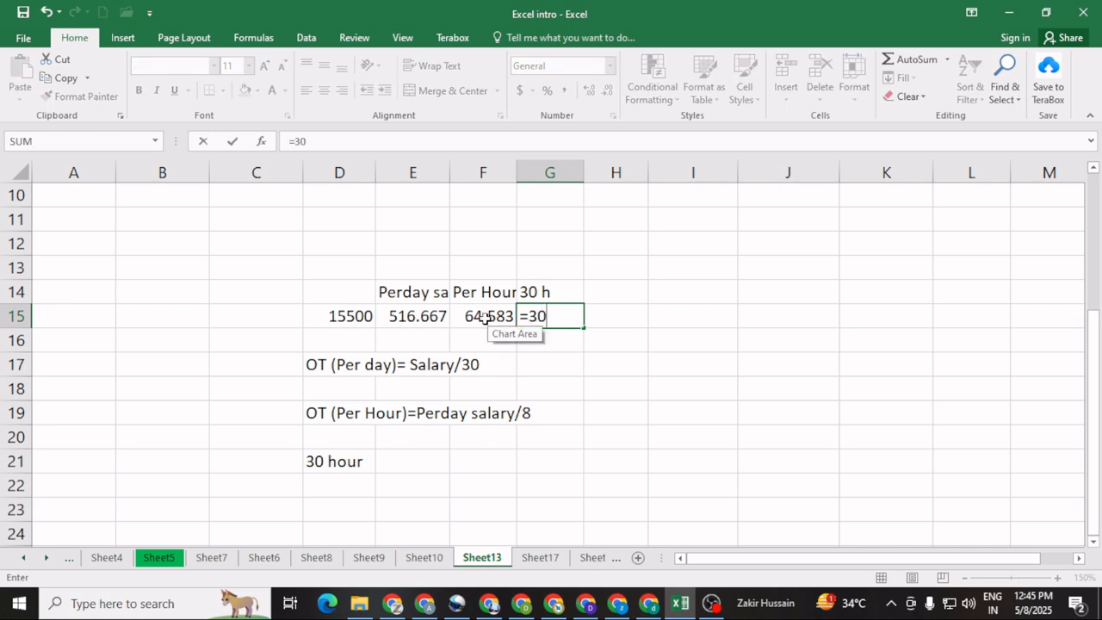
type("*")
left_click(481, 317)
key("Return")
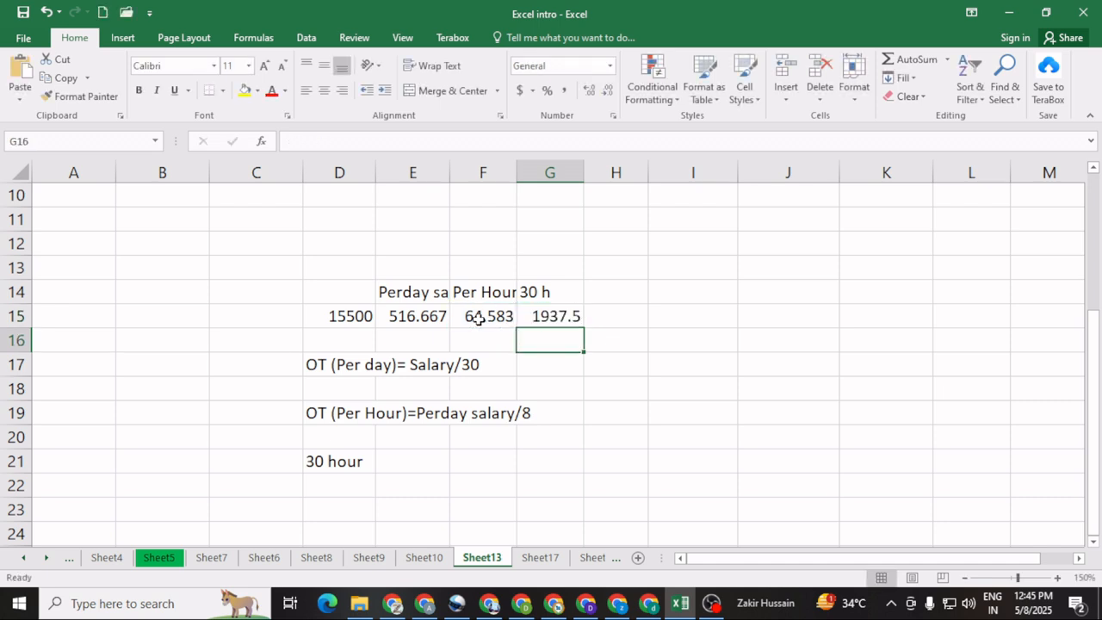
left_click(555, 316)
left_click(555, 292)
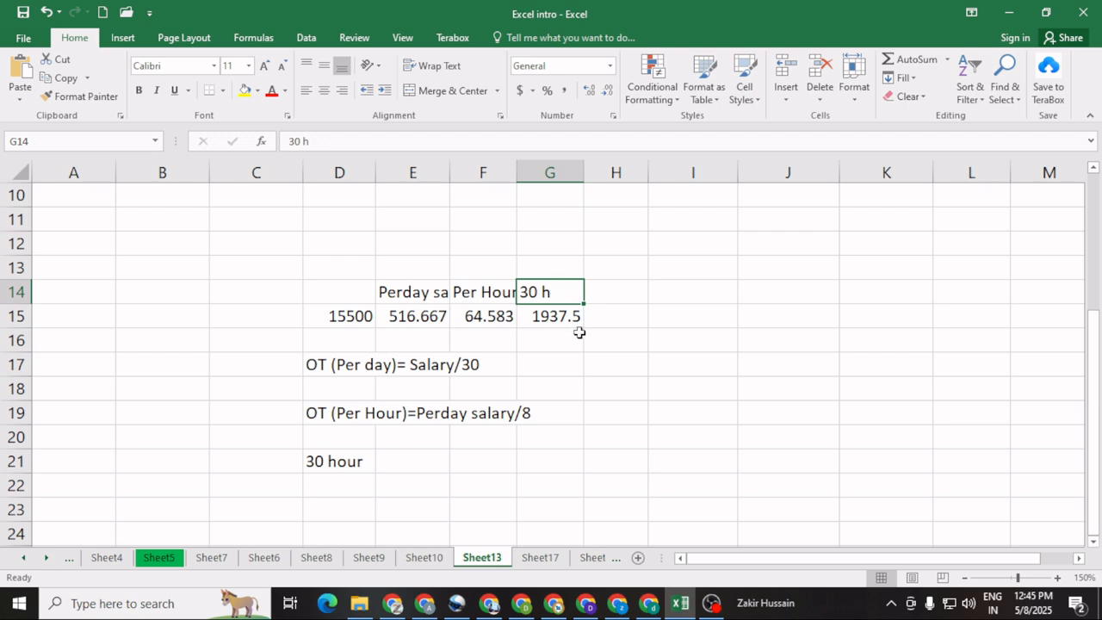
left_click(406, 317)
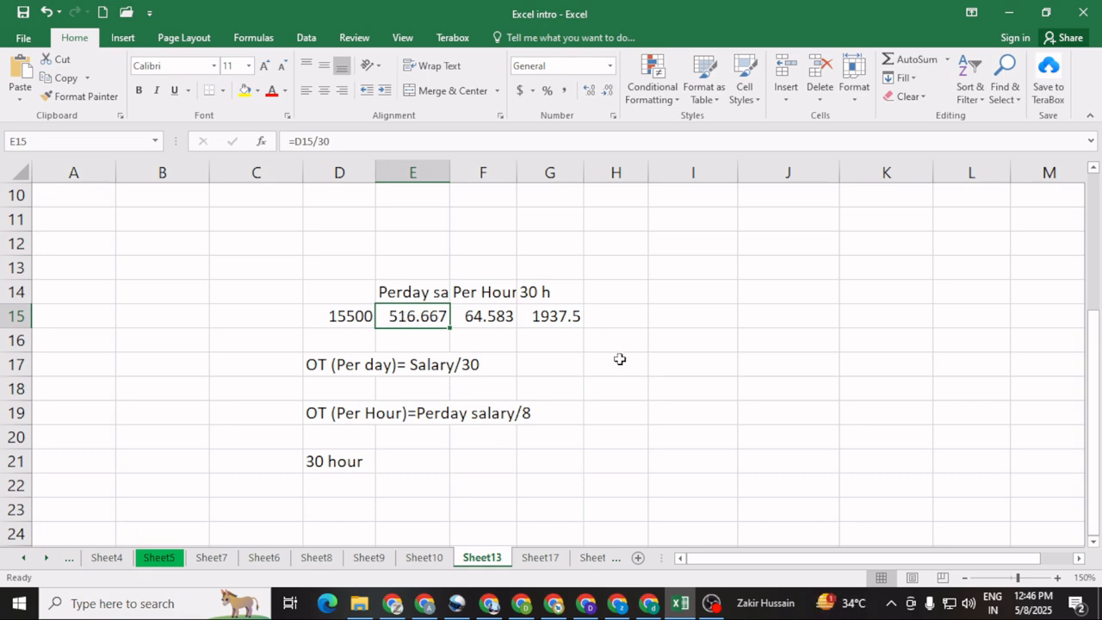
scroll(551, 389, "up", 3)
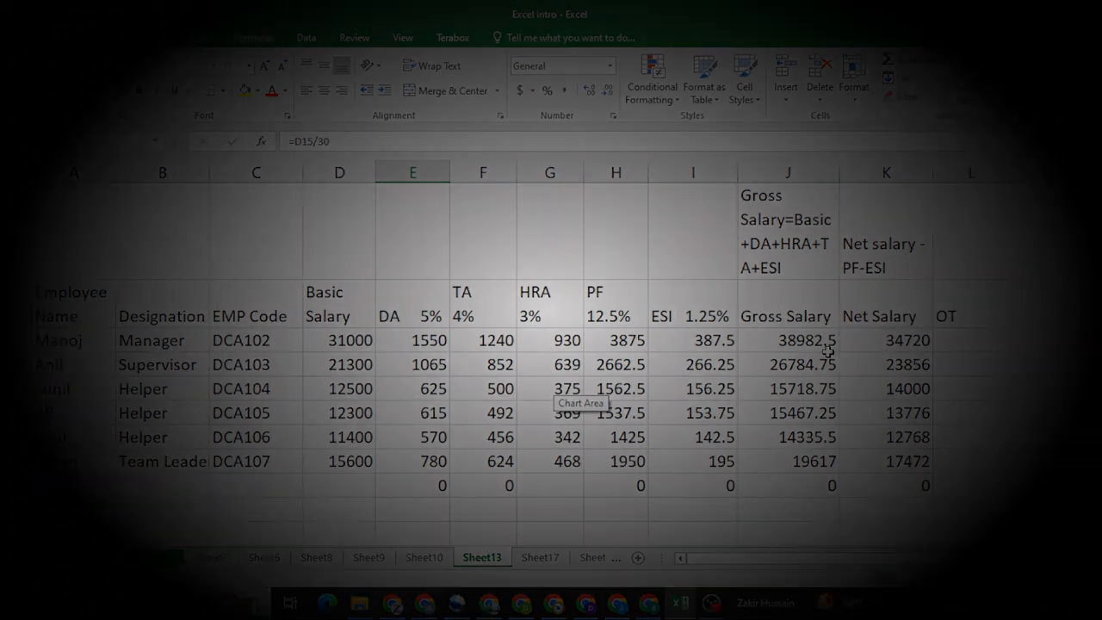
scroll(746, 379, "down", 1)
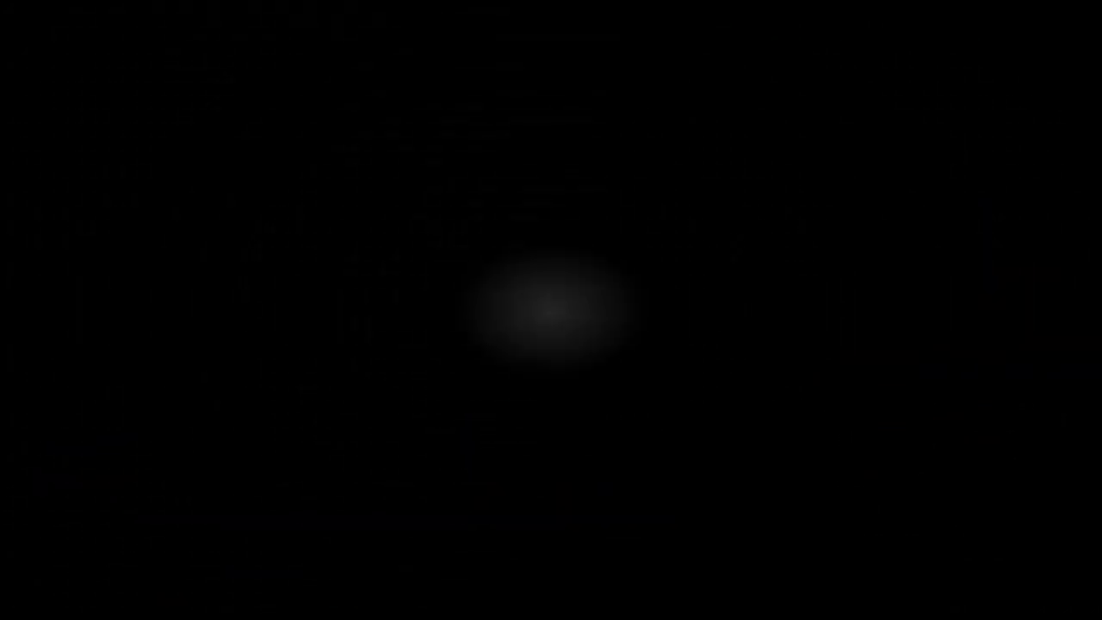